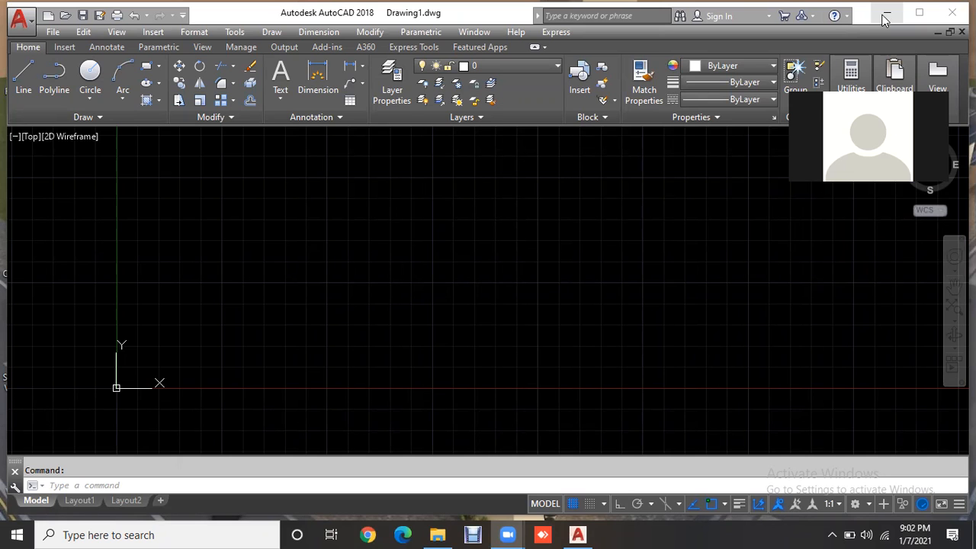
# Open the AUTOCAD ARCHITECTURE WORK BOOK PDF from the CADDESK folder on the desktop
pyautogui.click(884, 17)
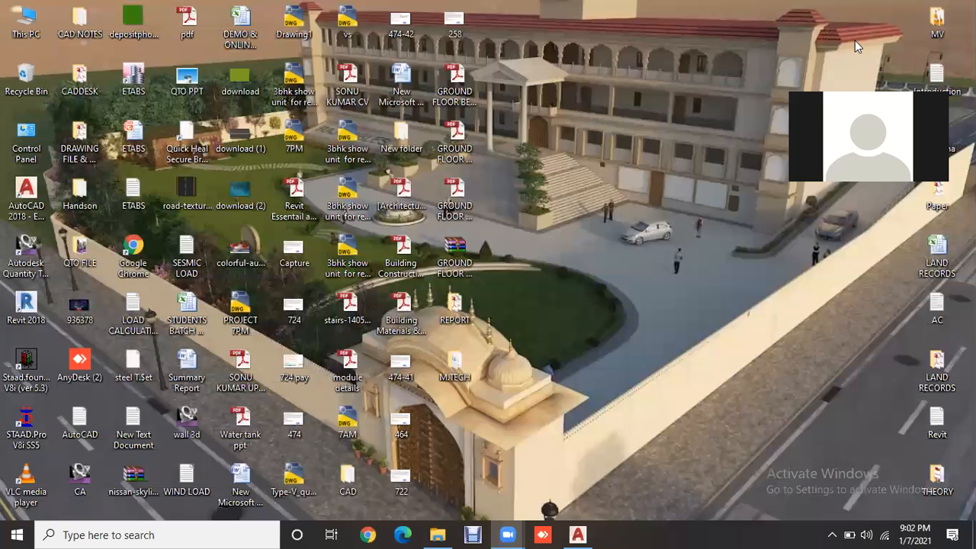
pyautogui.doubleClick(76, 77)
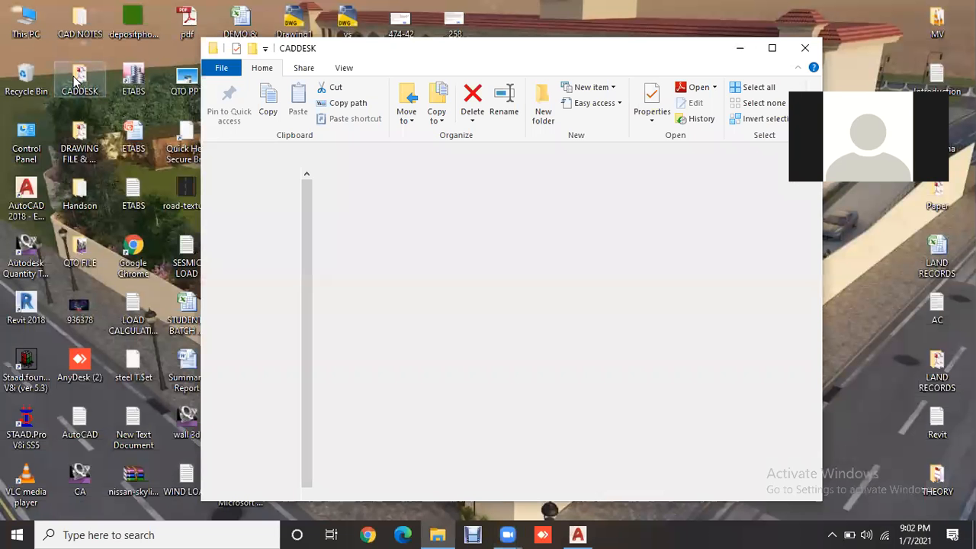
pyautogui.click(770, 50)
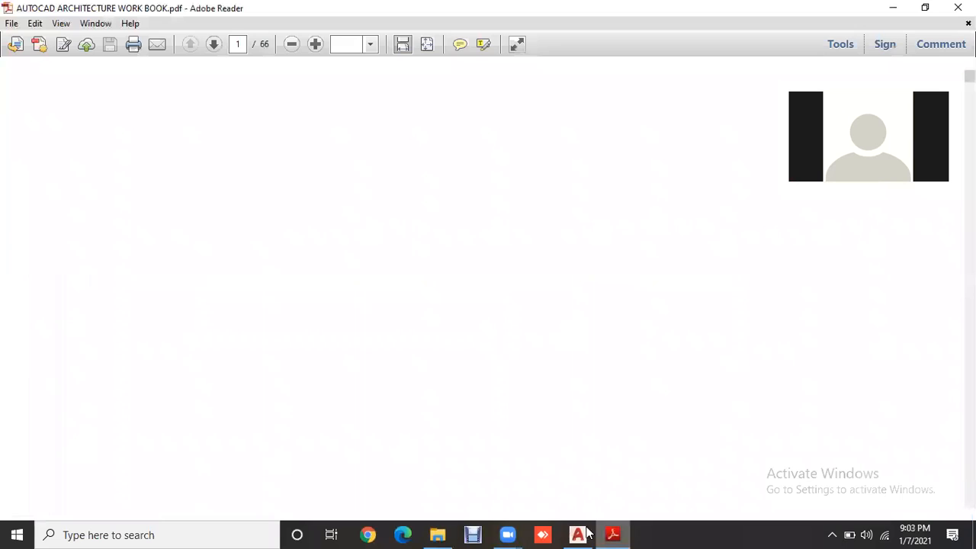
# Switch back to the Drawing1.dwg drawing in AutoCAD and maximize its window
pyautogui.click(586, 533)
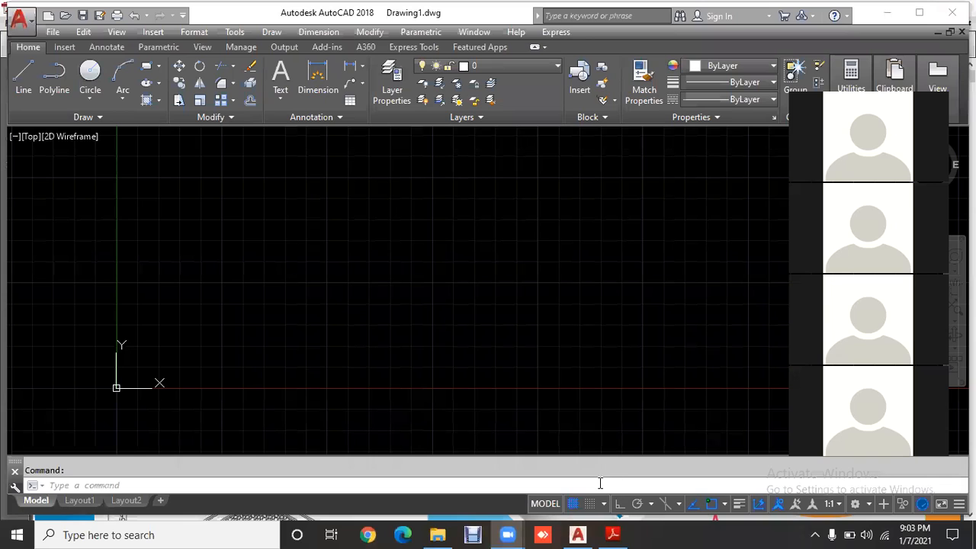
pyautogui.click(921, 15)
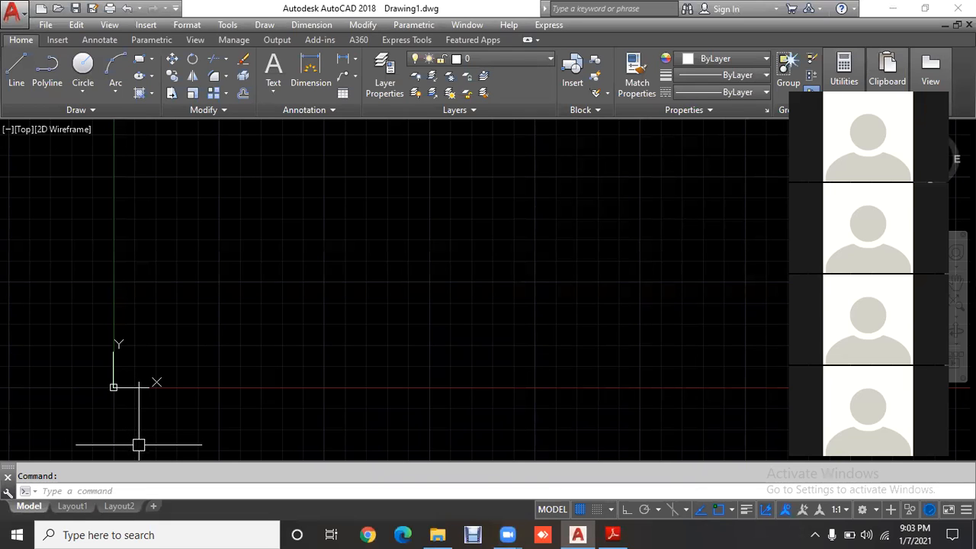
# Examine the application menu, the drawing area's origin, and the viewport's view and visual style options
pyautogui.click(24, 15)
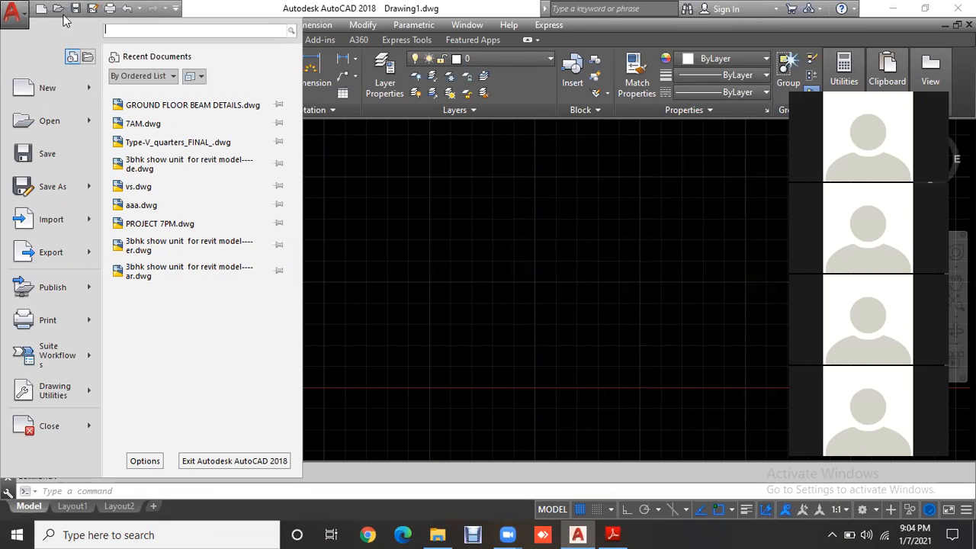
pyautogui.click(416, 159)
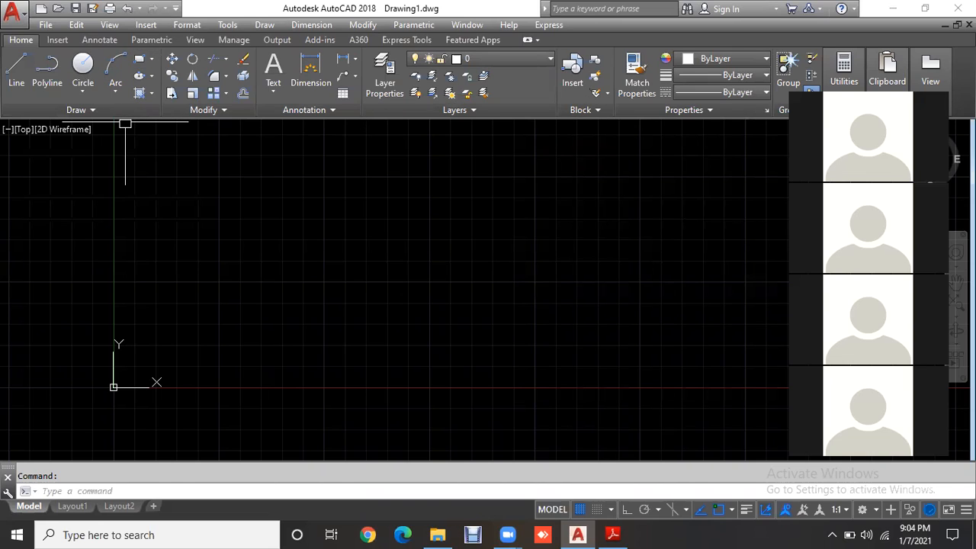
pyautogui.moveTo(121, 401)
pyautogui.mouseDown(button='middle')
pyautogui.moveTo(179, 354)
pyautogui.moveTo(251, 356)
pyautogui.mouseUp(button='middle')
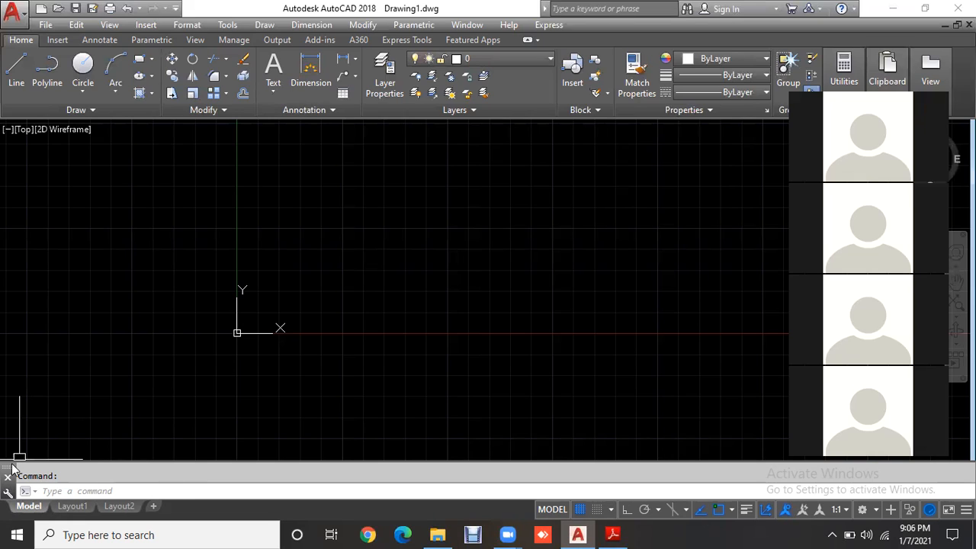
pyautogui.moveTo(72, 506)
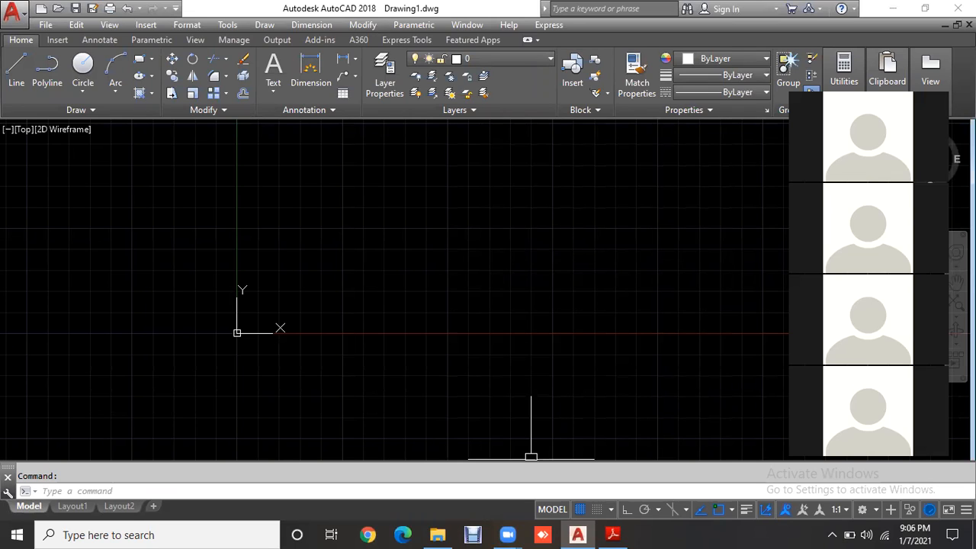
pyautogui.click(21, 129)
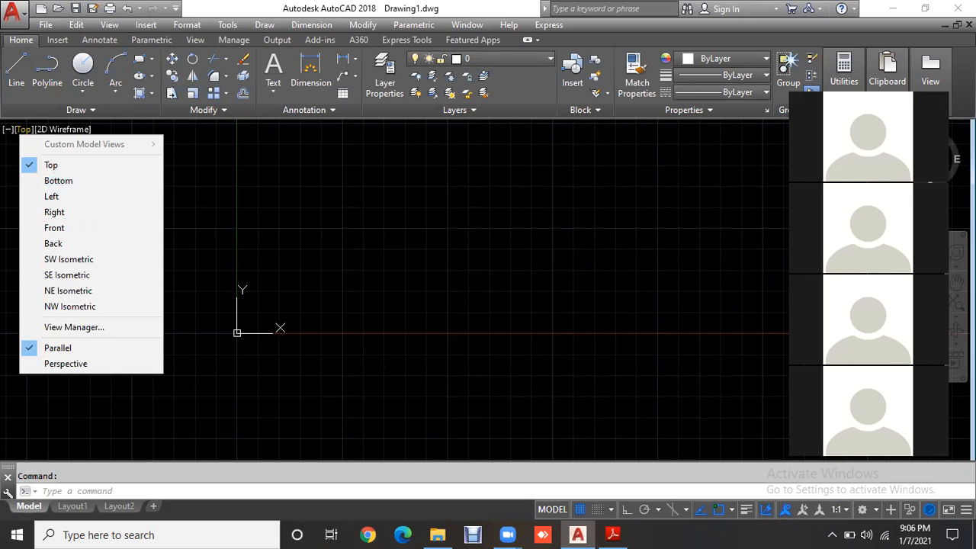
pyautogui.click(196, 192)
pyautogui.click(50, 132)
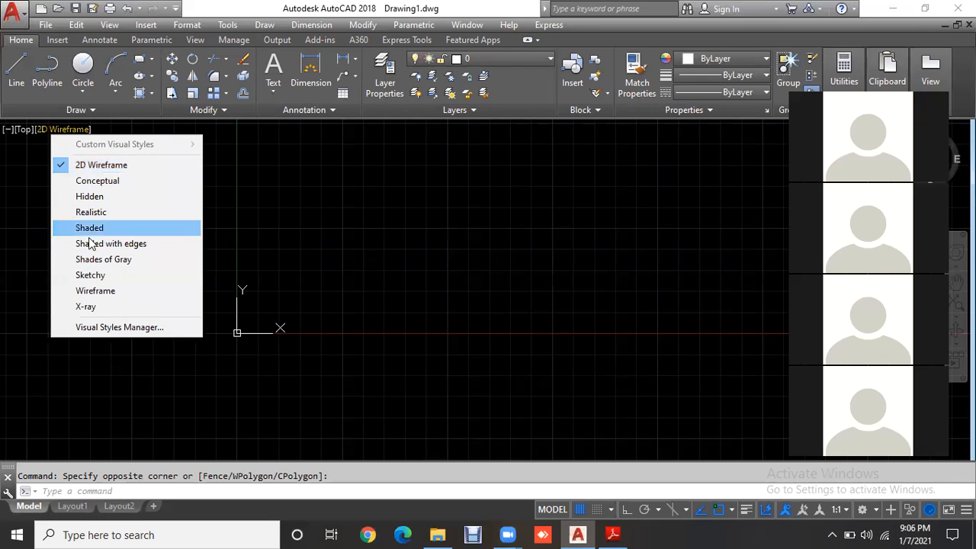
pyautogui.click(321, 267)
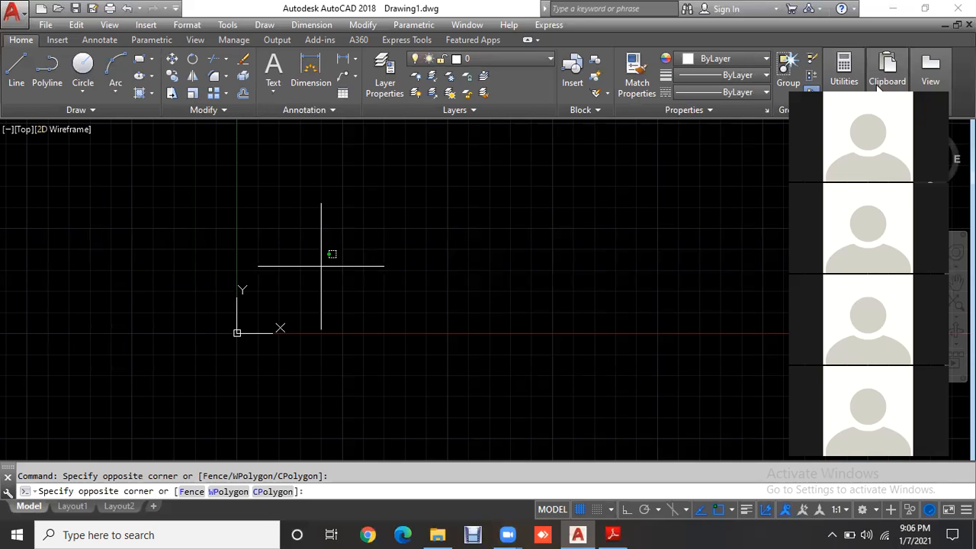
pyautogui.click(435, 186)
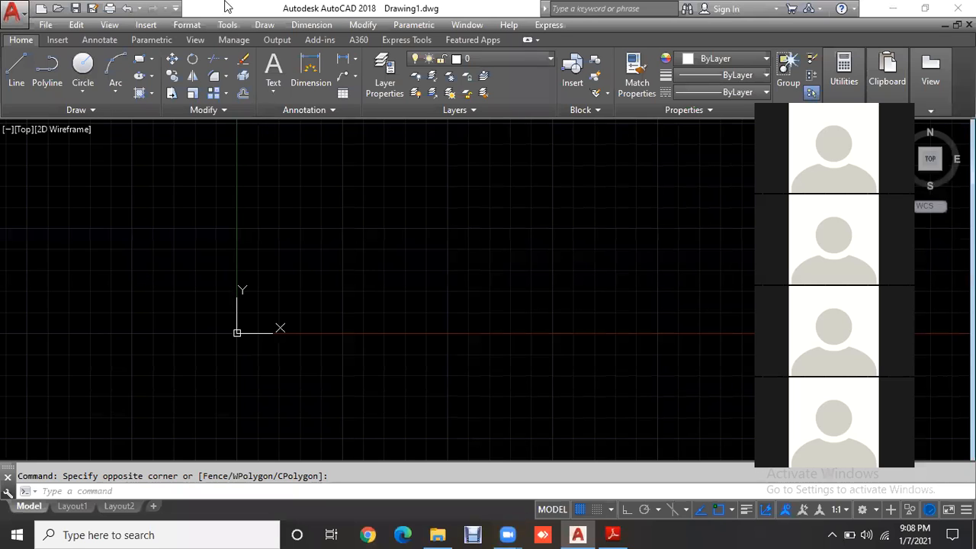
pyautogui.click(348, 272)
pyautogui.moveTo(299, 296); pyautogui.dragTo(340, 272, button='middle')
pyautogui.scroll(2, 340, 273)
pyautogui.scroll(3, 381, 293)
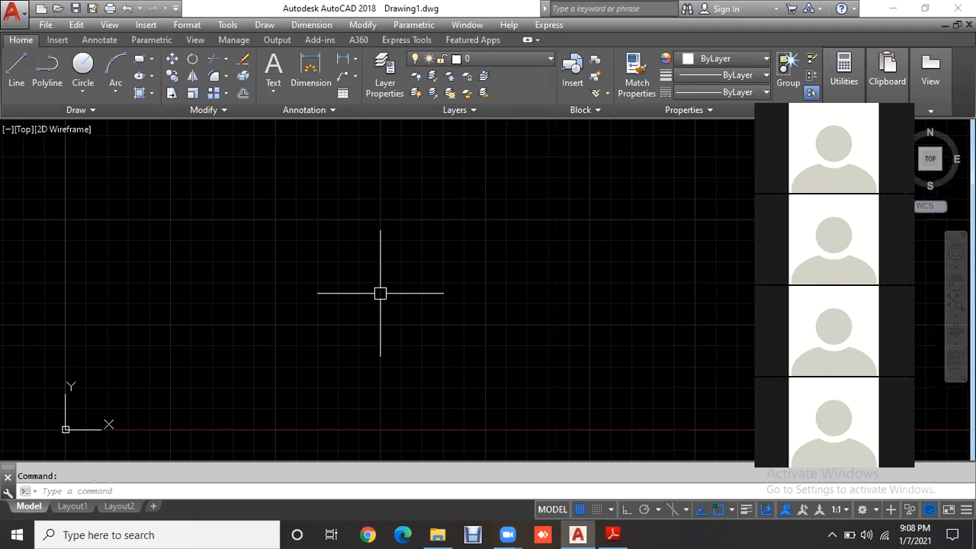
# Minimize the open windows and open the AutoCAD -INTRODUCTION notes from the desktop's CAD NOTES folder in a maximized Notepad window
pyautogui.click(896, 8)
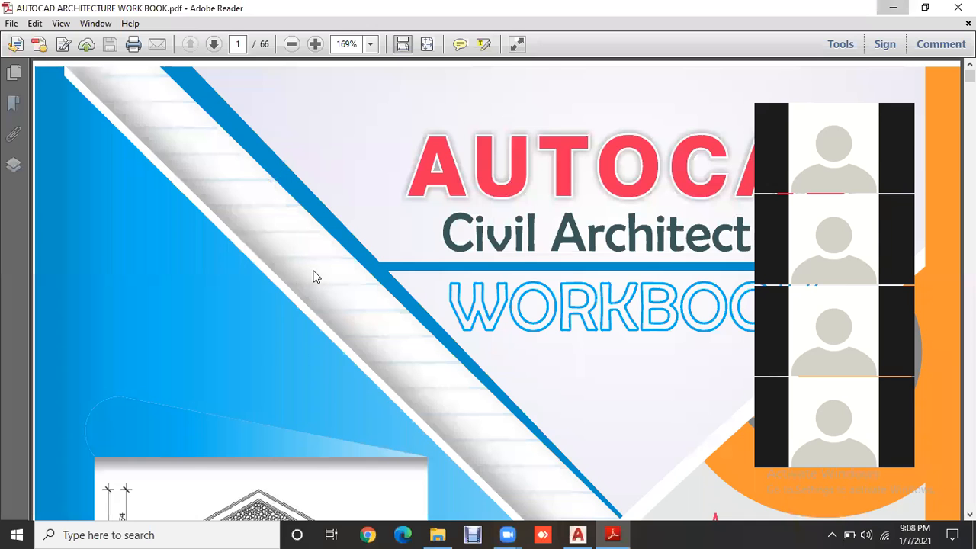
pyautogui.click(893, 8)
pyautogui.click(893, 8)
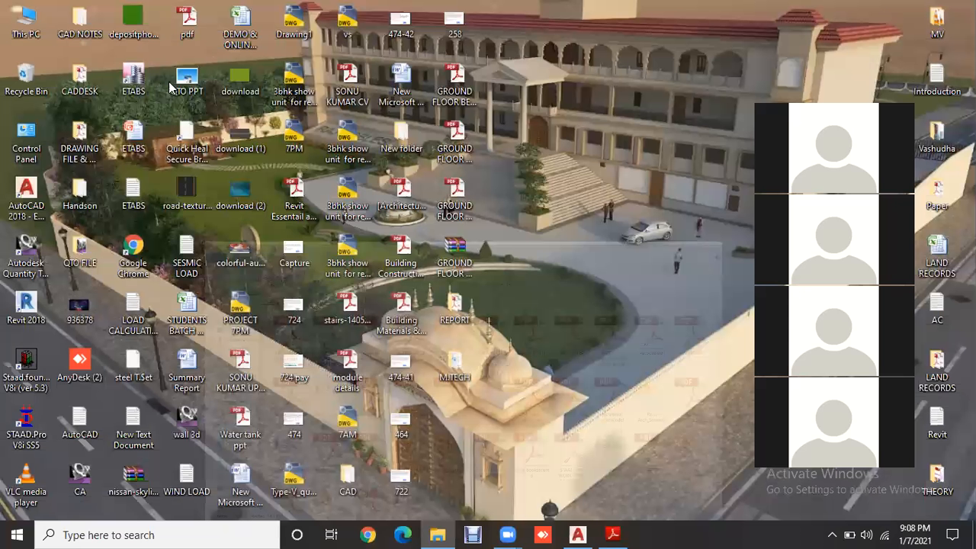
pyautogui.doubleClick(76, 29)
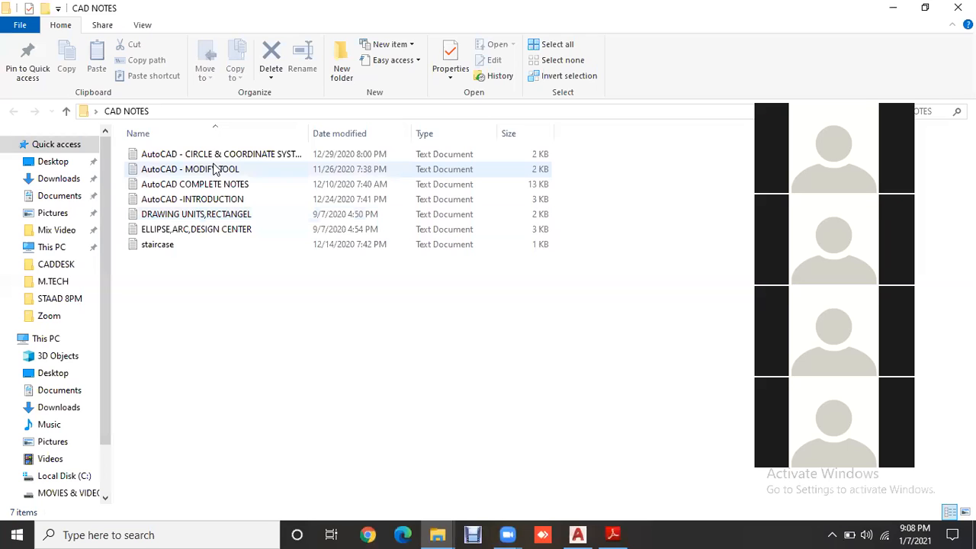
pyautogui.doubleClick(212, 201)
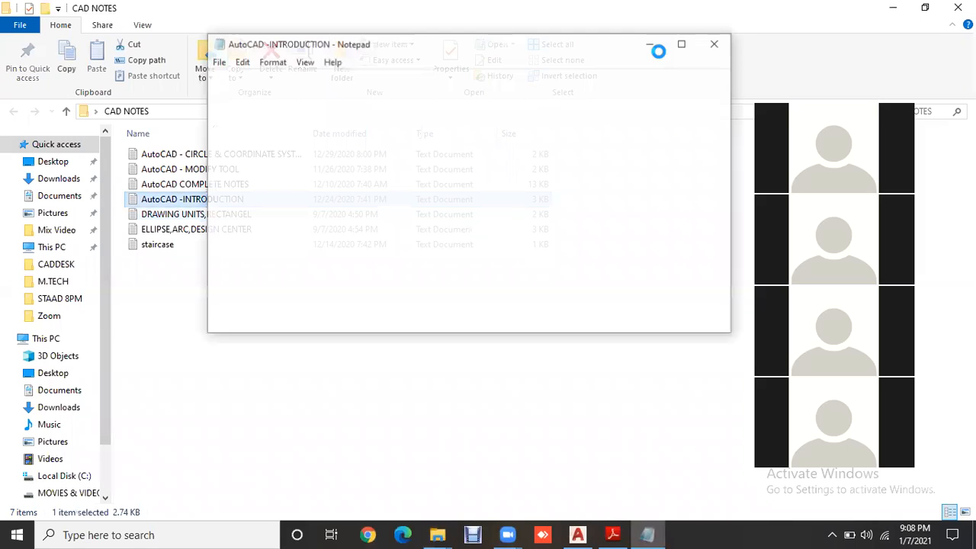
pyautogui.click(678, 45)
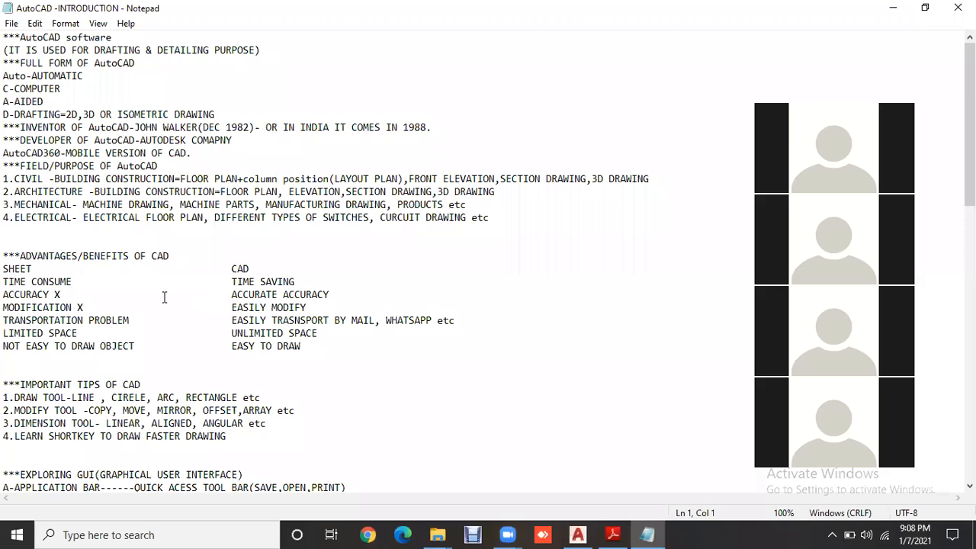
# Read through the introduction notes to the DRAW TOOL section and highlight the LINE COMMAND entry and its shortkey
pyautogui.scroll(-3, 165, 295)
pyautogui.scroll(-8, 160, 271)
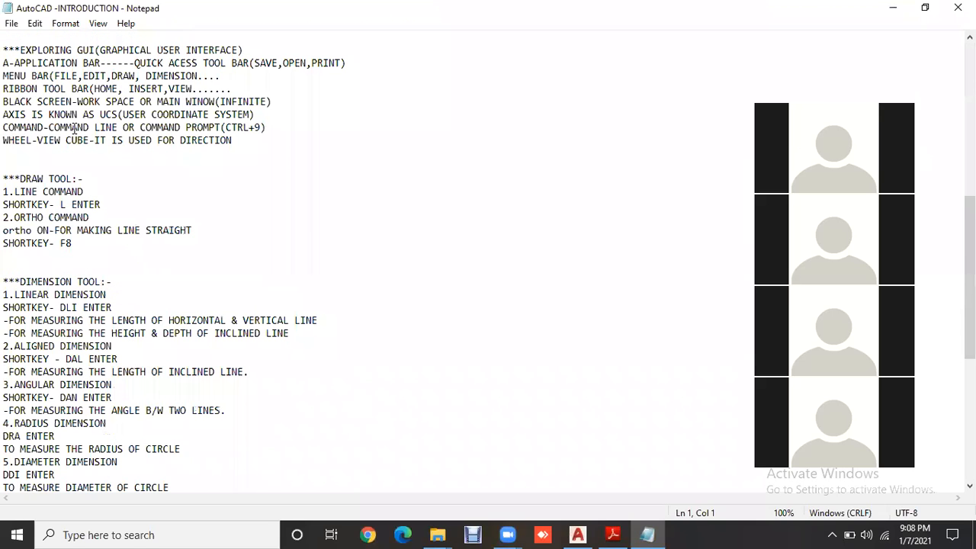
pyautogui.scroll(-3, 6, 59)
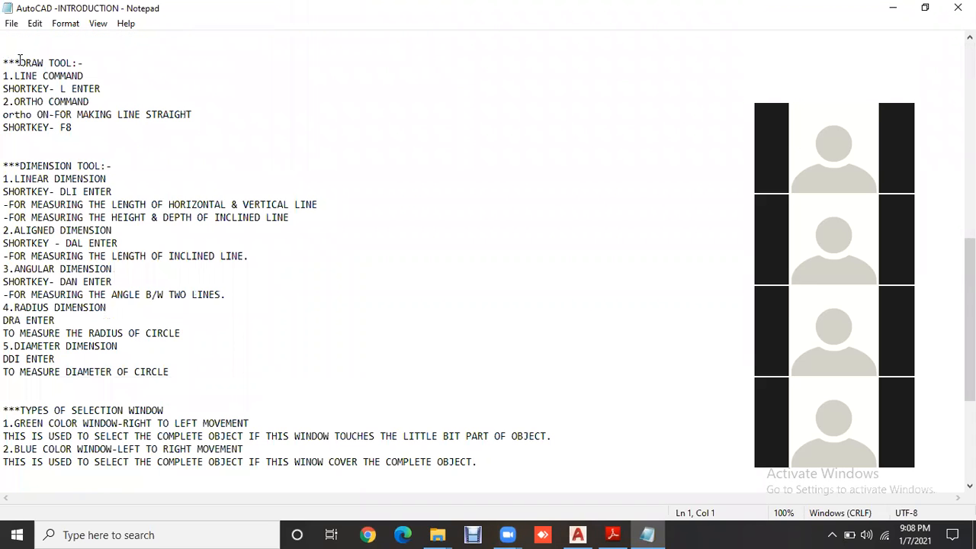
pyautogui.moveTo(4, 64); pyautogui.dragTo(84, 76)
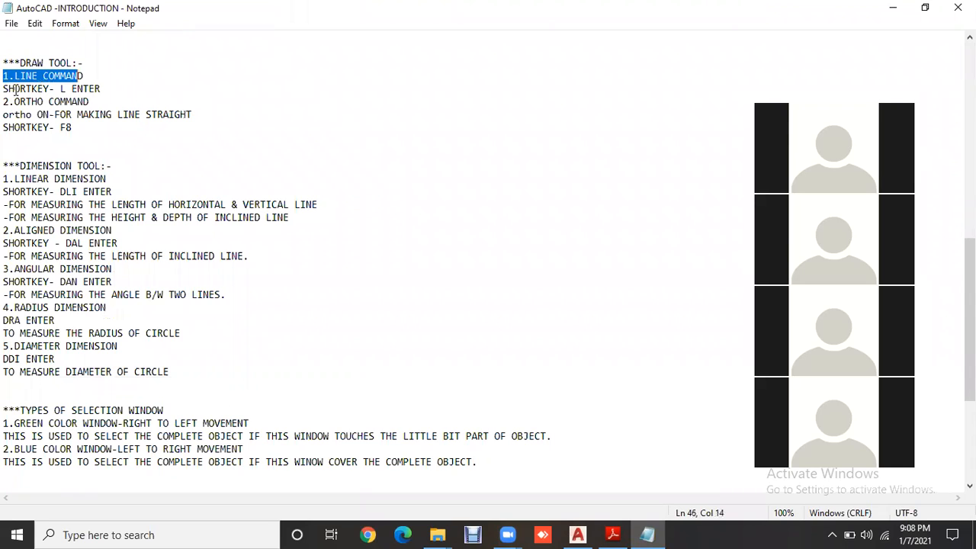
pyautogui.moveTo(3, 89); pyautogui.dragTo(101, 88)
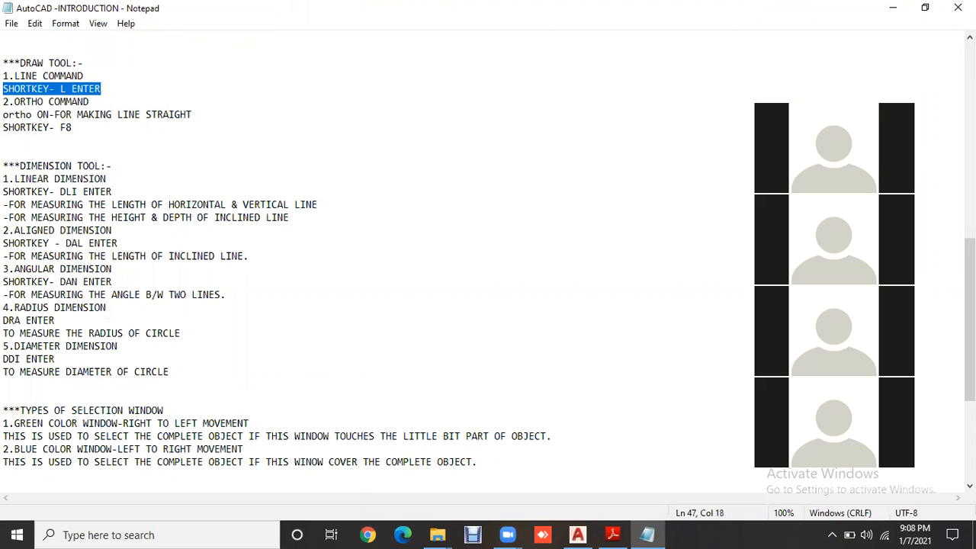
# Switch to AutoCAD and draw a single, slightly inclined line 10 units long in the middle of the drawing area
pyautogui.hotkey('alt', 'Tab')
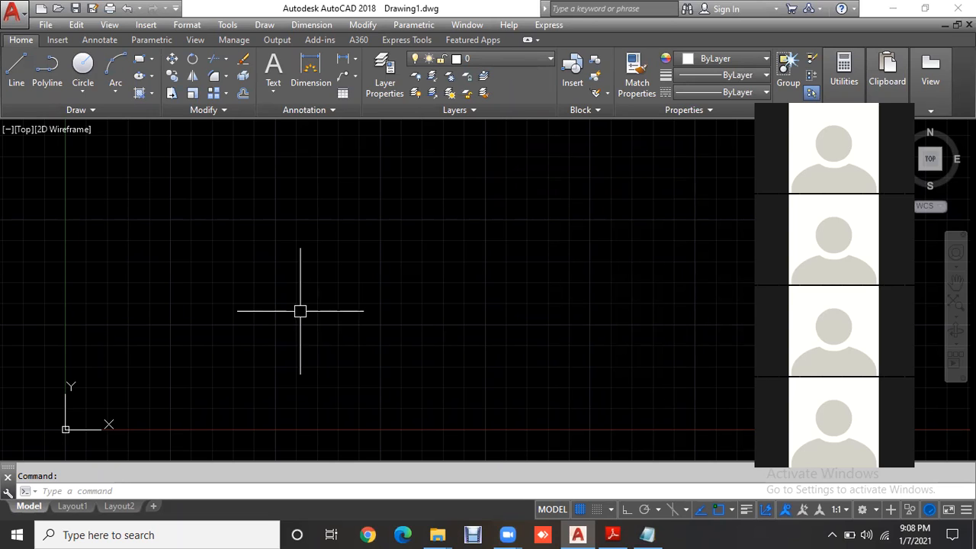
pyautogui.write('L')
pyautogui.press('Return')
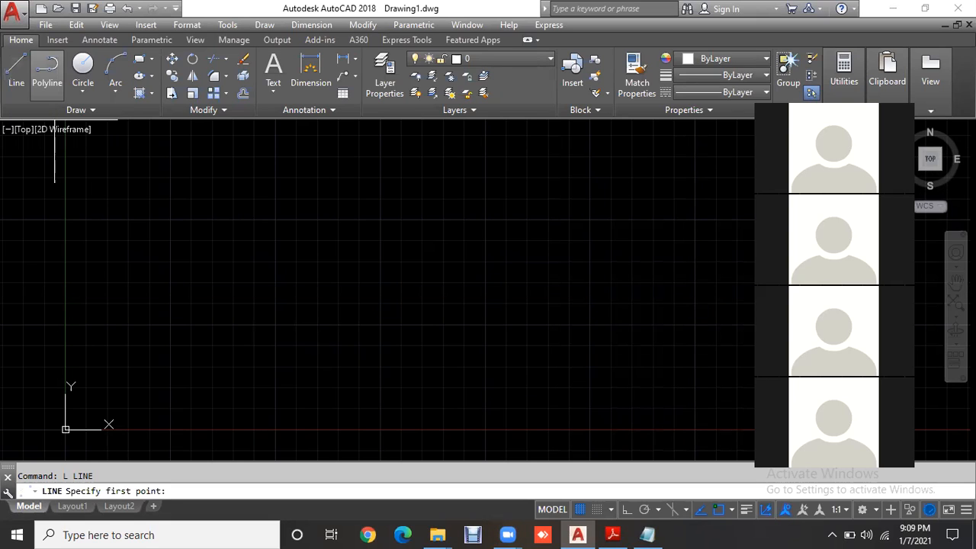
pyautogui.click(306, 295)
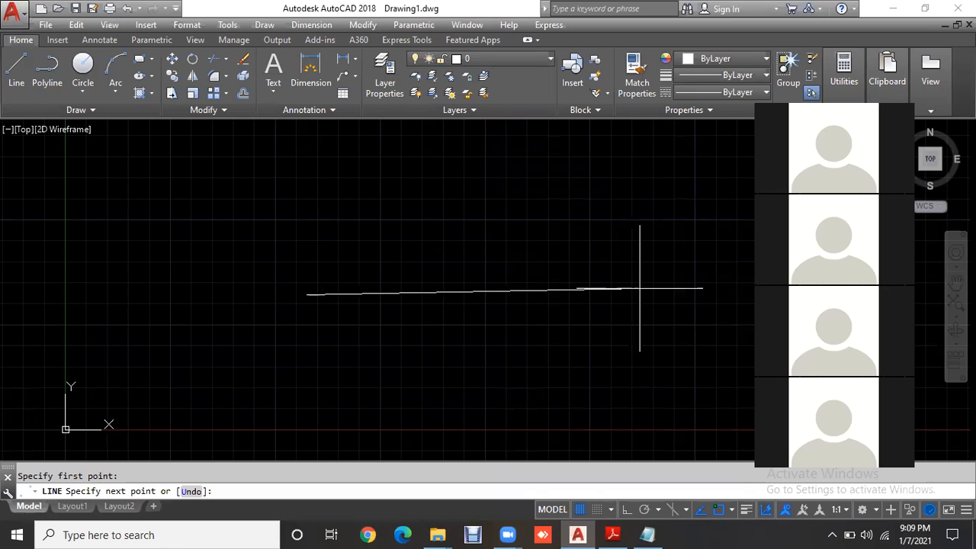
pyautogui.write('10')
pyautogui.press('Return')
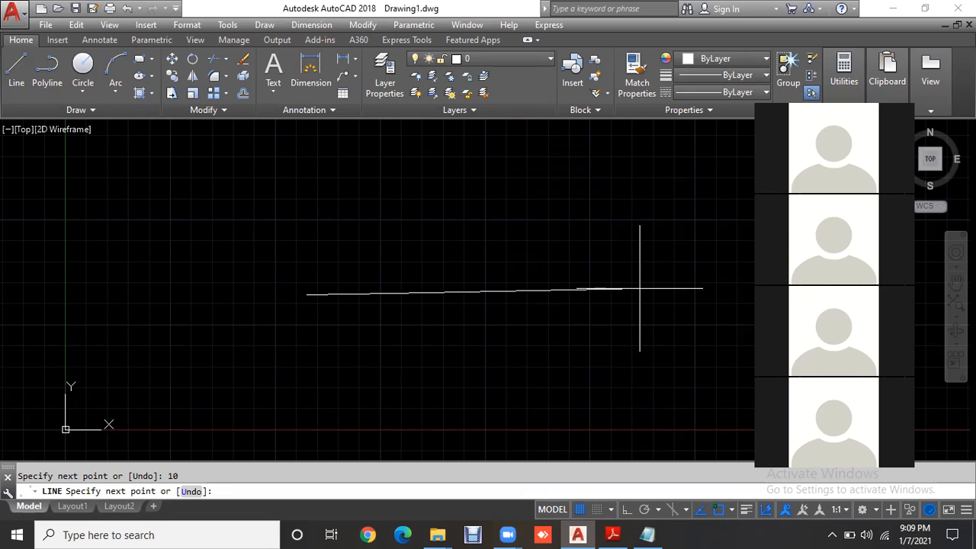
pyautogui.press('Escape')
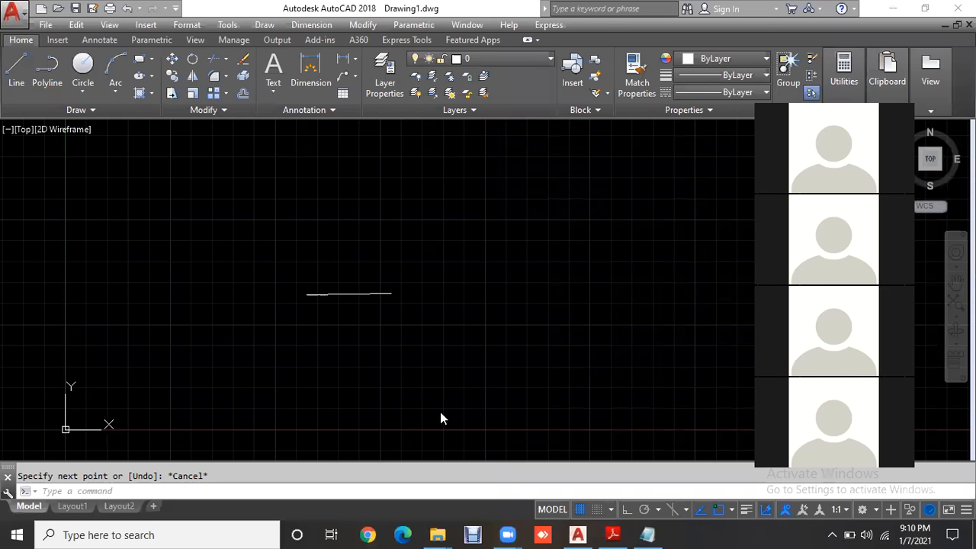
pyautogui.scroll(2, 365, 312)
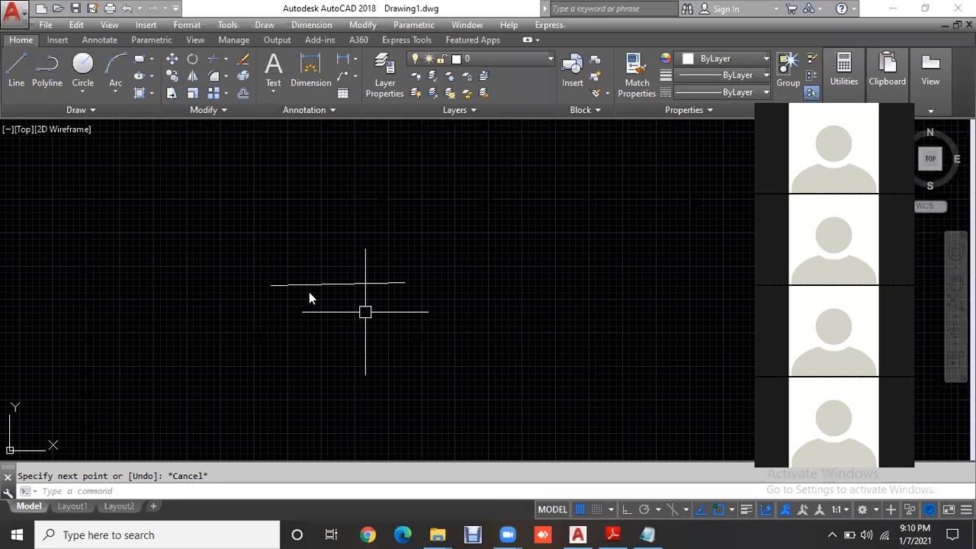
pyautogui.scroll(3, 318, 302)
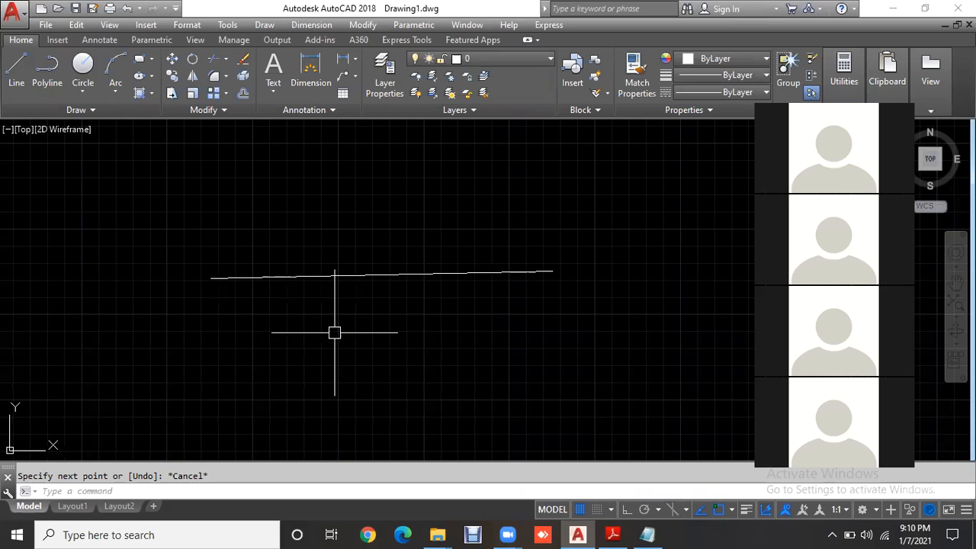
pyautogui.moveTo(463, 351)
pyautogui.mouseDown(button='middle')
pyautogui.moveTo(432, 318)
pyautogui.moveTo(436, 303)
pyautogui.mouseUp(button='middle')
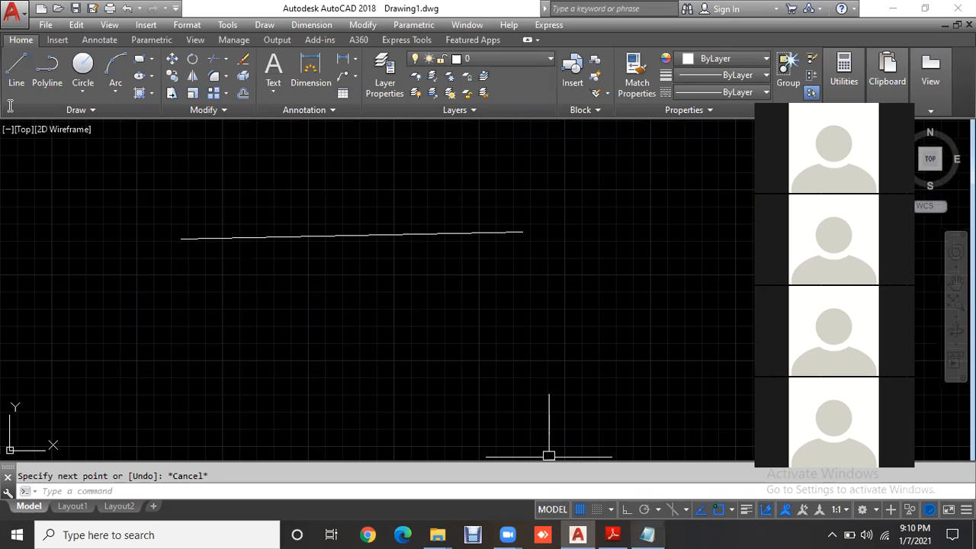
# Review the ORTHO COMMAND purpose and shortkey in the Notepad notes, and turn on Ortho mode in AutoCAD
pyautogui.hotkey('alt', 'Tab')
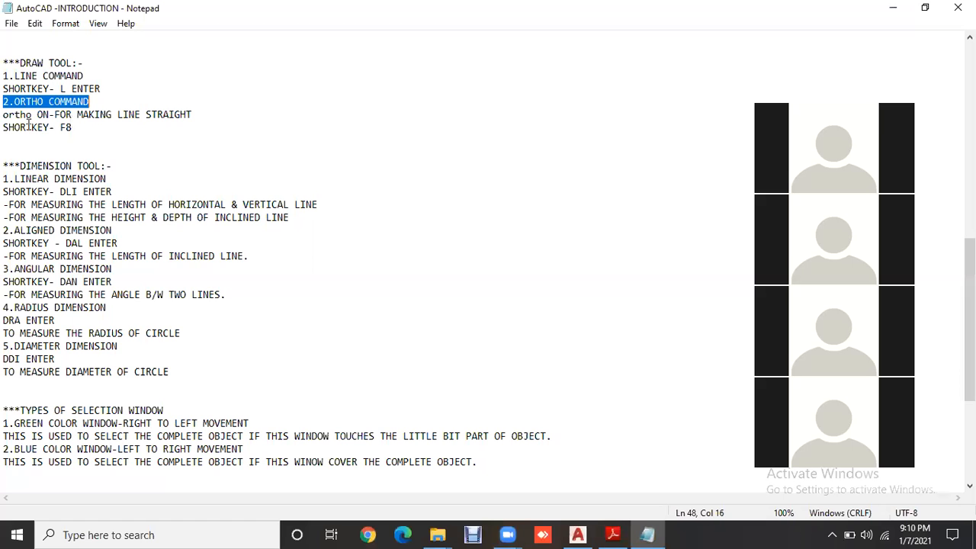
pyautogui.doubleClick(79, 128)
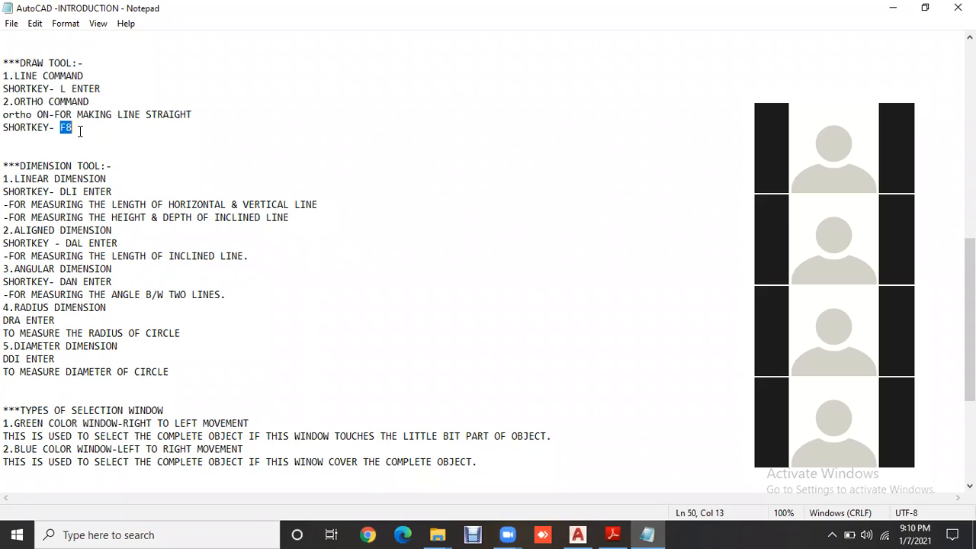
pyautogui.moveTo(3, 114); pyautogui.dragTo(193, 114)
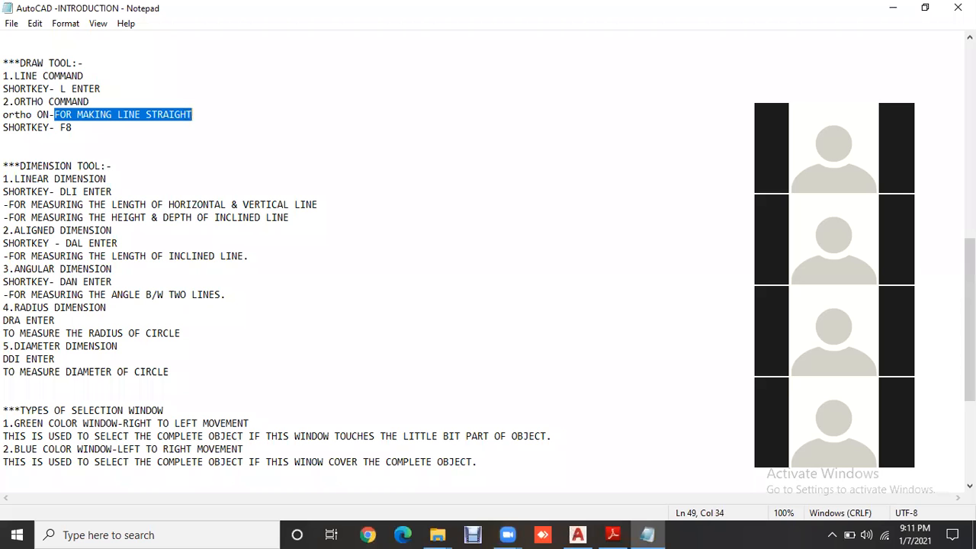
pyautogui.hotkey('alt', 'Tab')
pyautogui.press('F8')
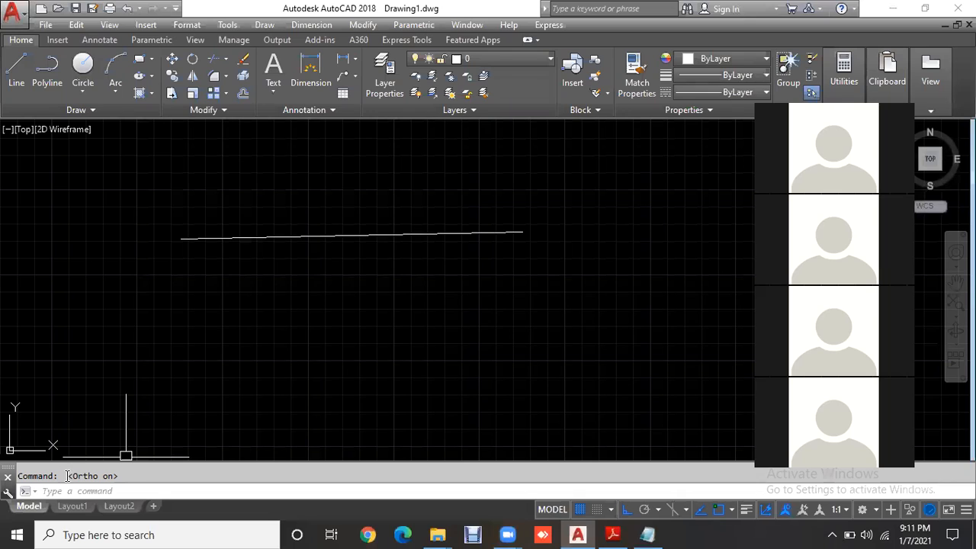
# With Ortho mode on, draw a vertical line 10 units long, running downward to the right of the inclined line
pyautogui.moveTo(67, 476); pyautogui.dragTo(131, 476)
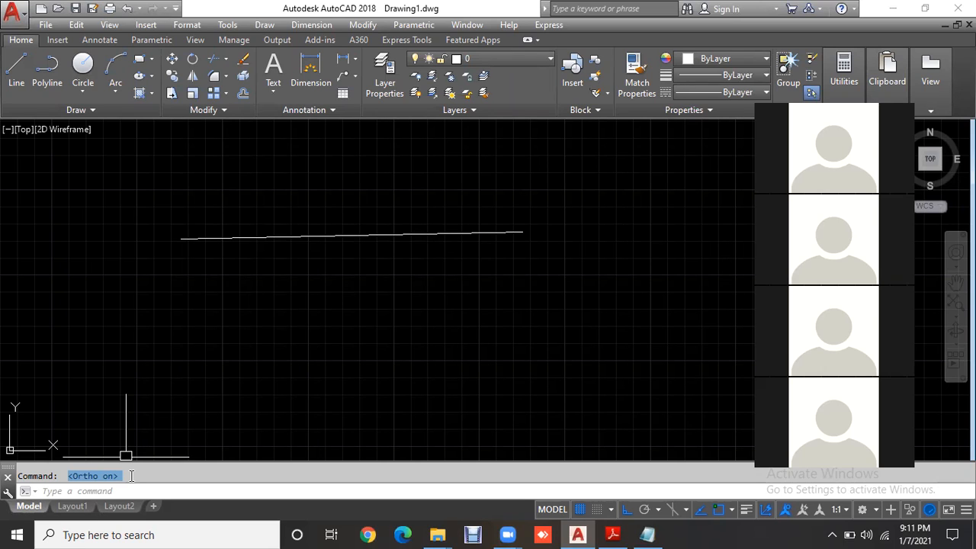
pyautogui.click(17, 77)
pyautogui.moveTo(549, 275); pyautogui.dragTo(290, 288, button='middle')
pyautogui.click(502, 146)
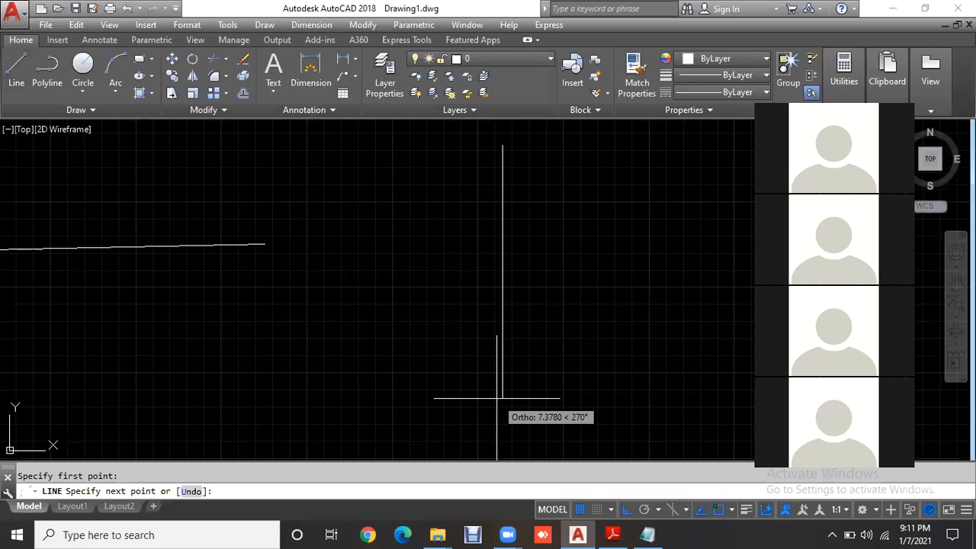
pyautogui.write('10')
pyautogui.press('Return')
pyautogui.press('Return')
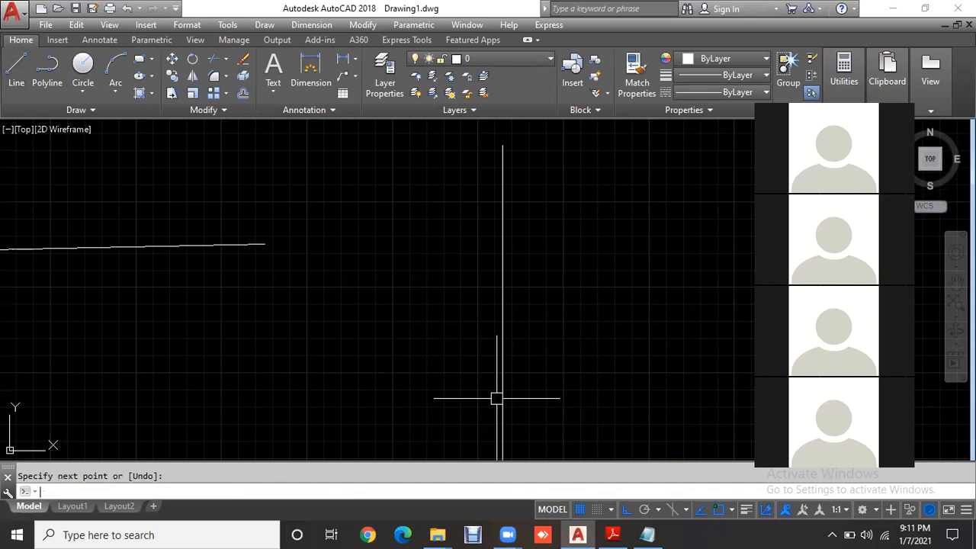
# Draw a horizontal line 20 units long below the inclined line, running to the right
pyautogui.scroll(-4, 545, 370)
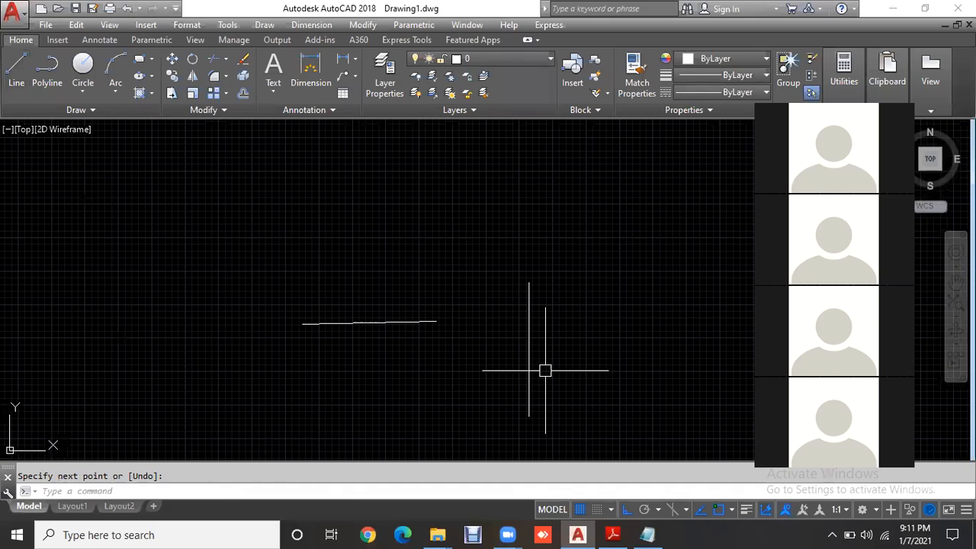
pyautogui.moveTo(545, 371); pyautogui.dragTo(546, 319, button='middle')
pyautogui.press('Return')
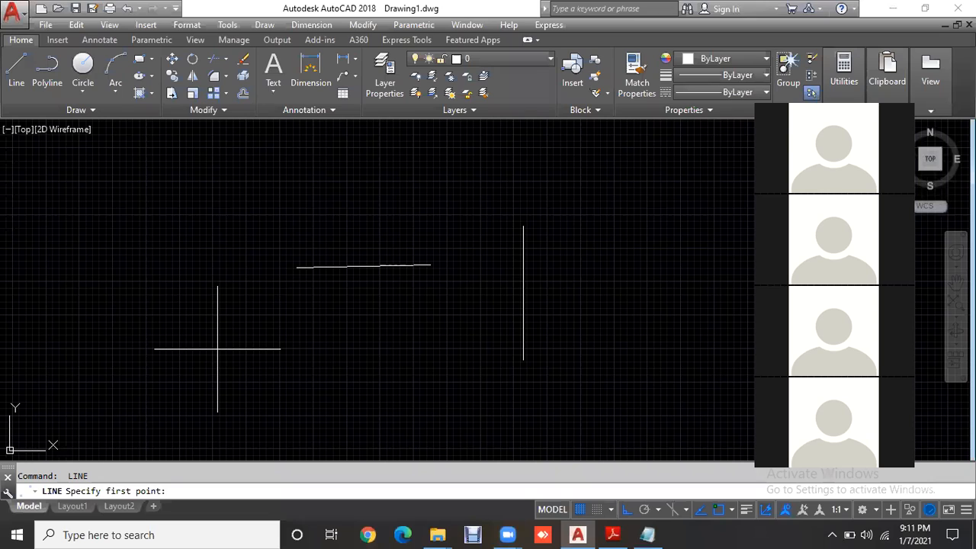
pyautogui.click(147, 343)
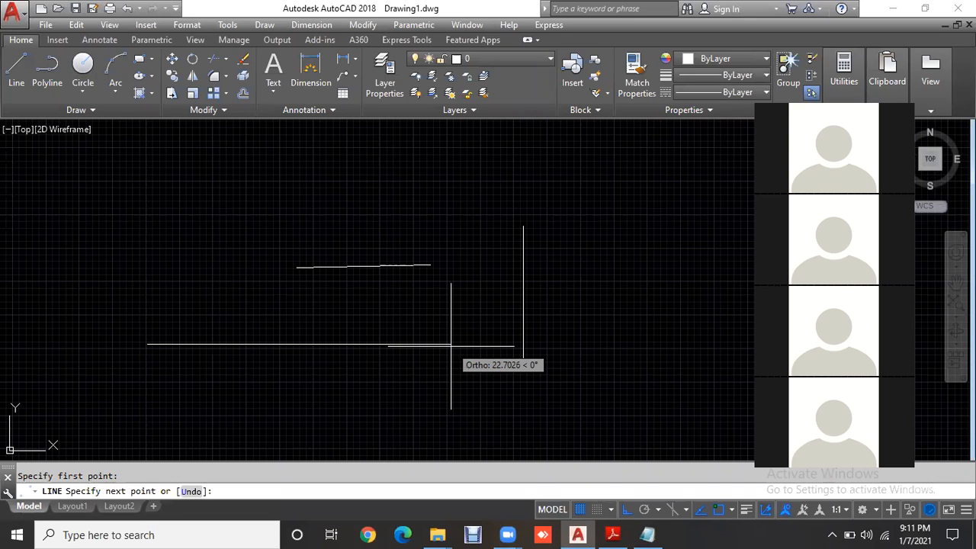
pyautogui.write('20')
pyautogui.press('Return')
pyautogui.press('Return')
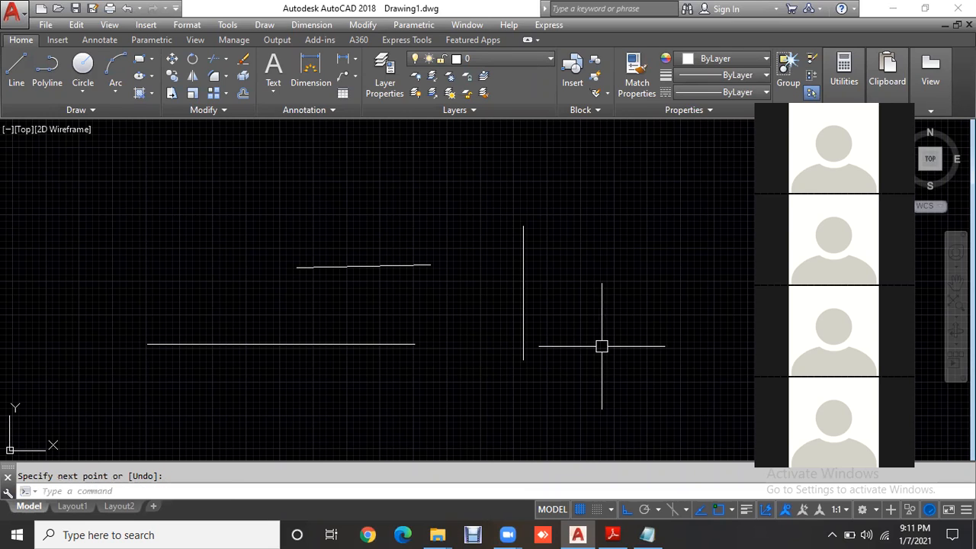
# Delete the inclined line, keeping only the horizontal and vertical lines
pyautogui.click(405, 266)
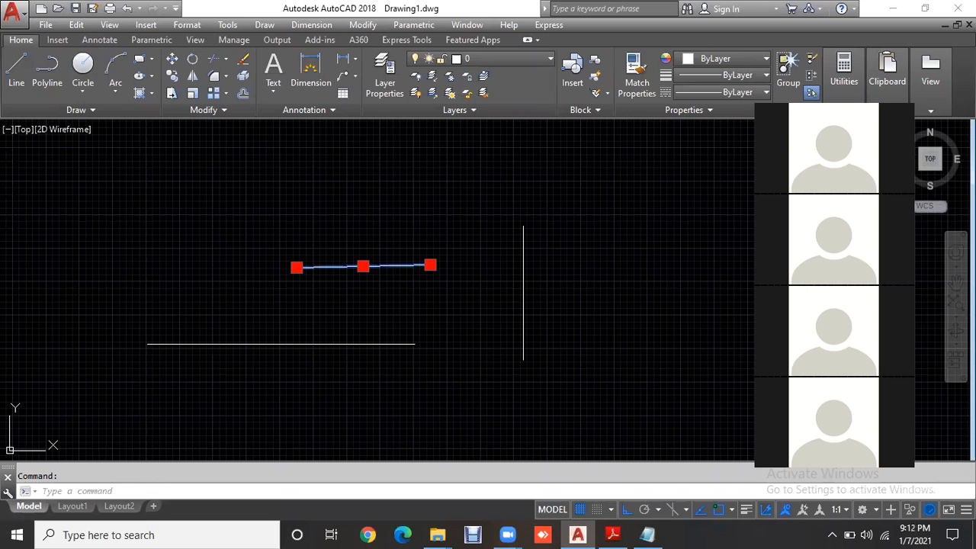
pyautogui.press('Delete')
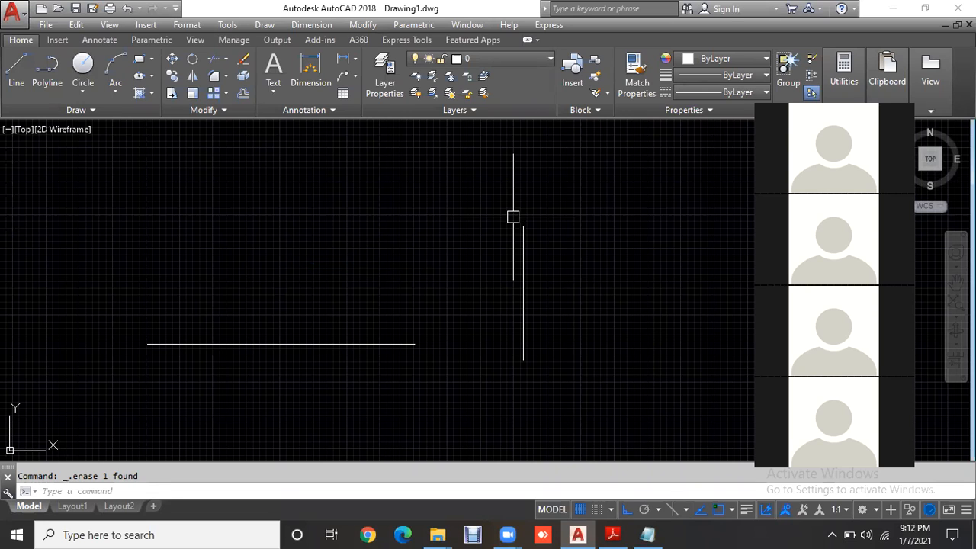
pyautogui.scroll(2, 349, 344)
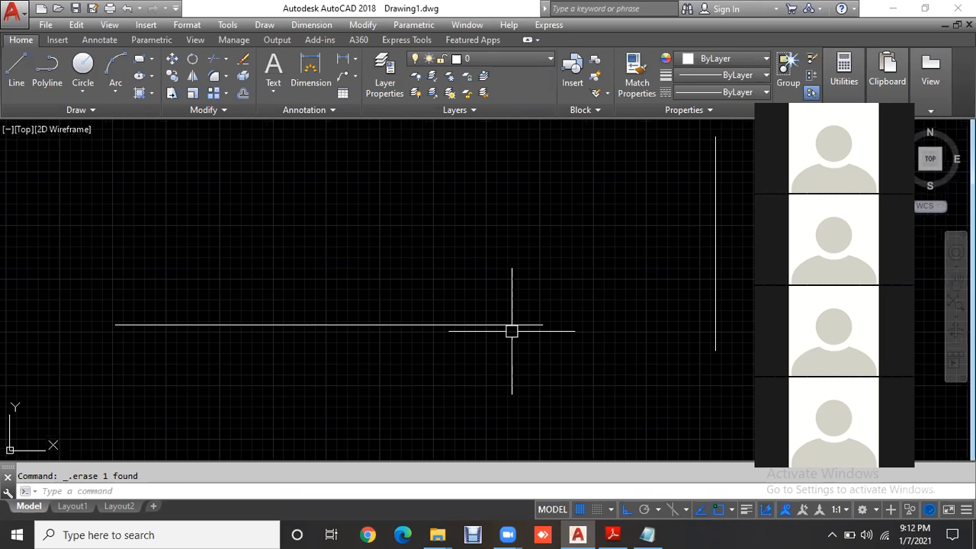
pyautogui.moveTo(582, 339); pyautogui.dragTo(568, 344, button='middle')
pyautogui.scroll(-2, 568, 344)
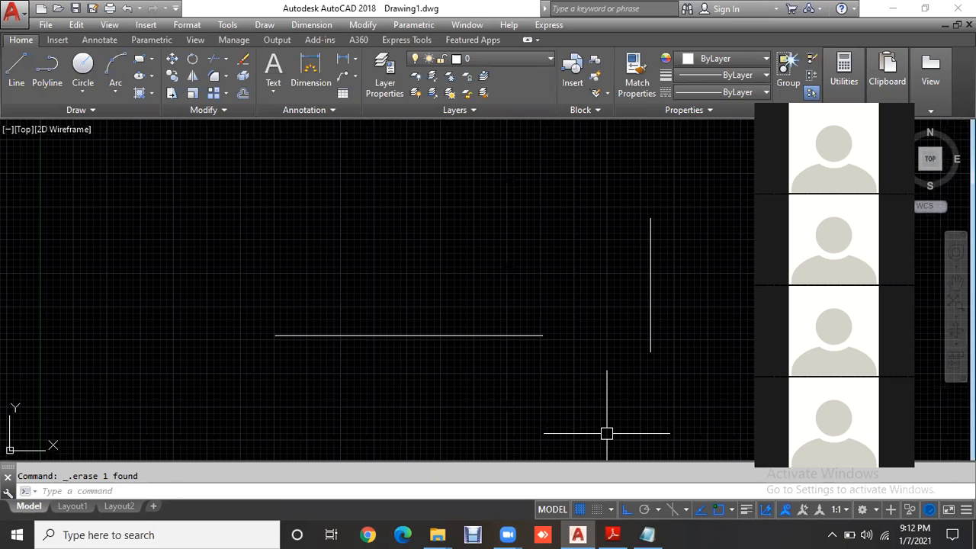
# Switch to the Notepad notes and review the DIMENSION TOOL heading, the LINEAR DIMENSION entry and its DLI shortkey
pyautogui.click(654, 533)
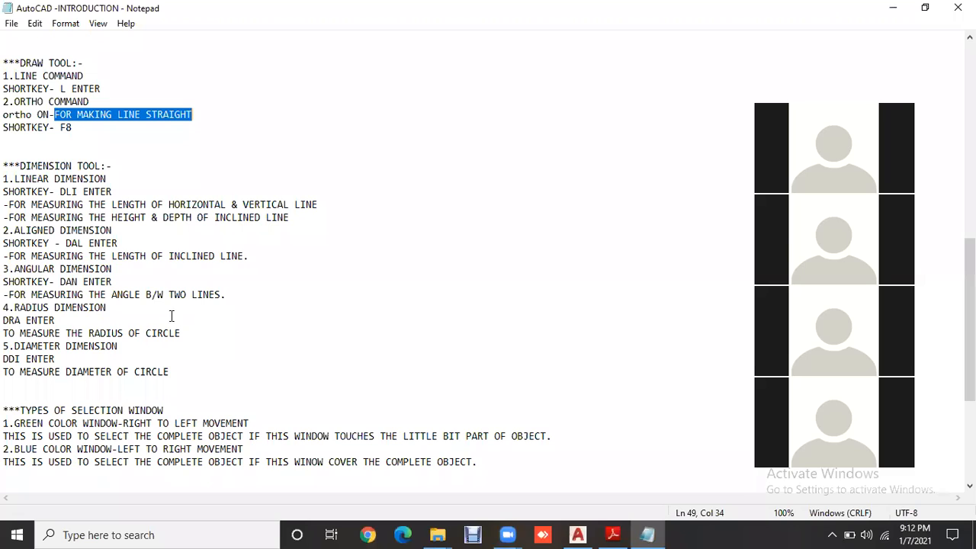
pyautogui.moveTo(4, 166); pyautogui.dragTo(117, 166)
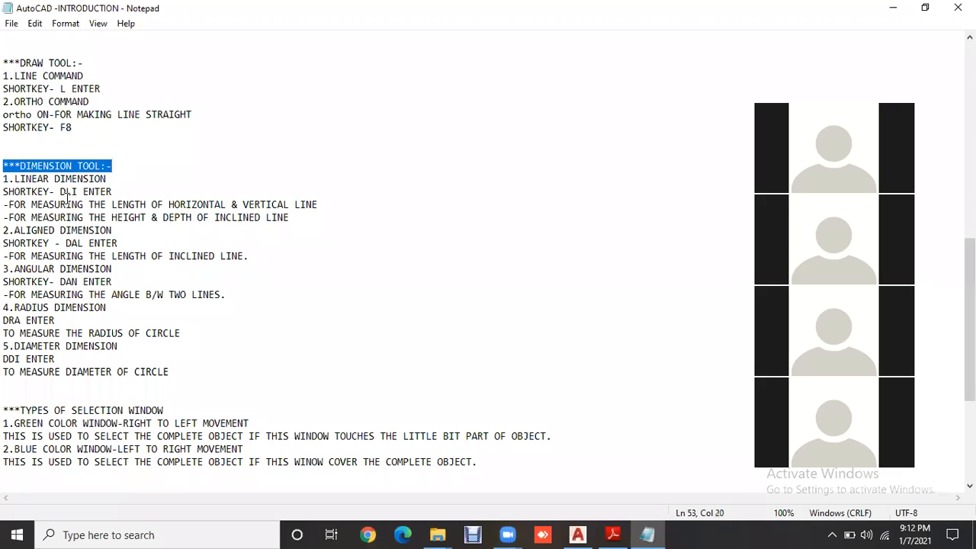
pyautogui.moveTo(5, 178); pyautogui.dragTo(114, 179)
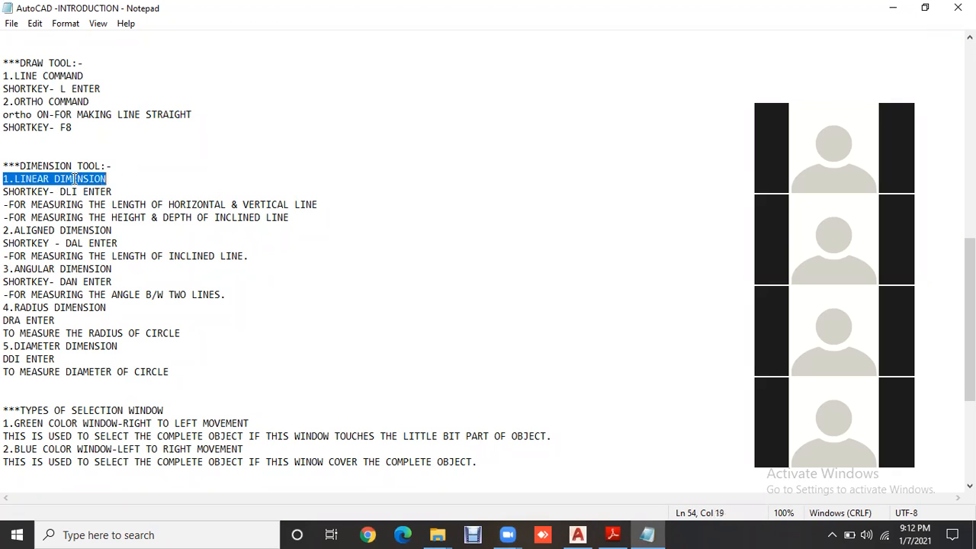
pyautogui.moveTo(60, 191); pyautogui.dragTo(113, 191)
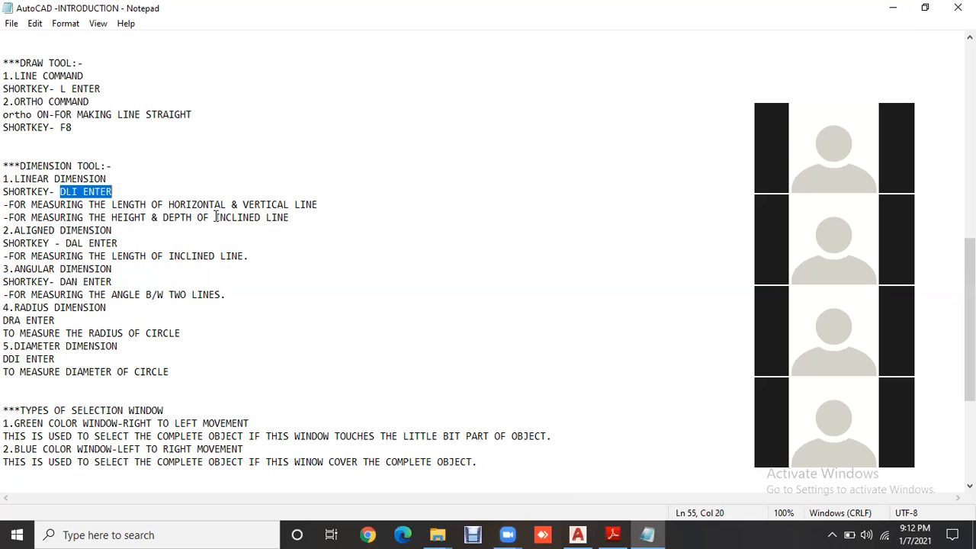
# Switch to AutoCAD and place a linear dimension (DLI) between the horizontal line's endpoints, just above the line
pyautogui.click(579, 535)
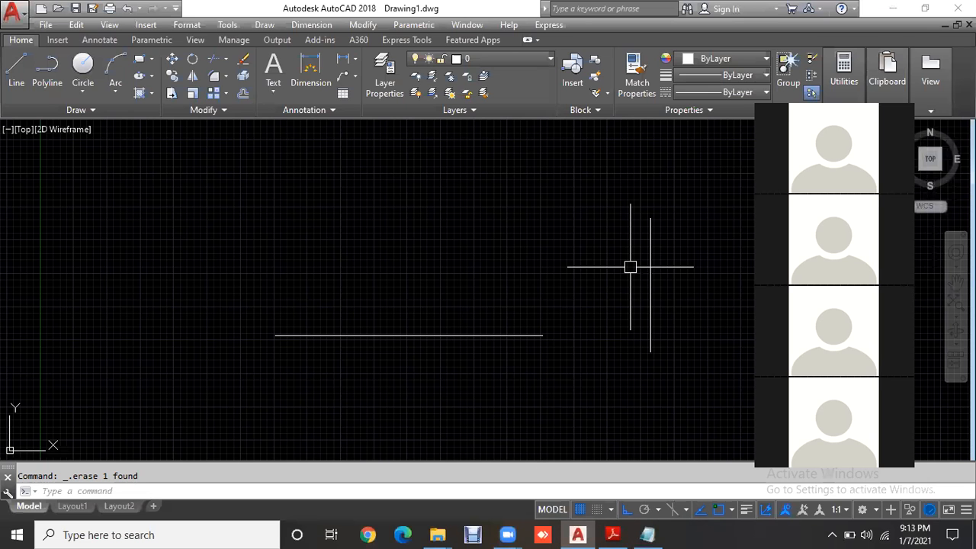
pyautogui.write('DLI')
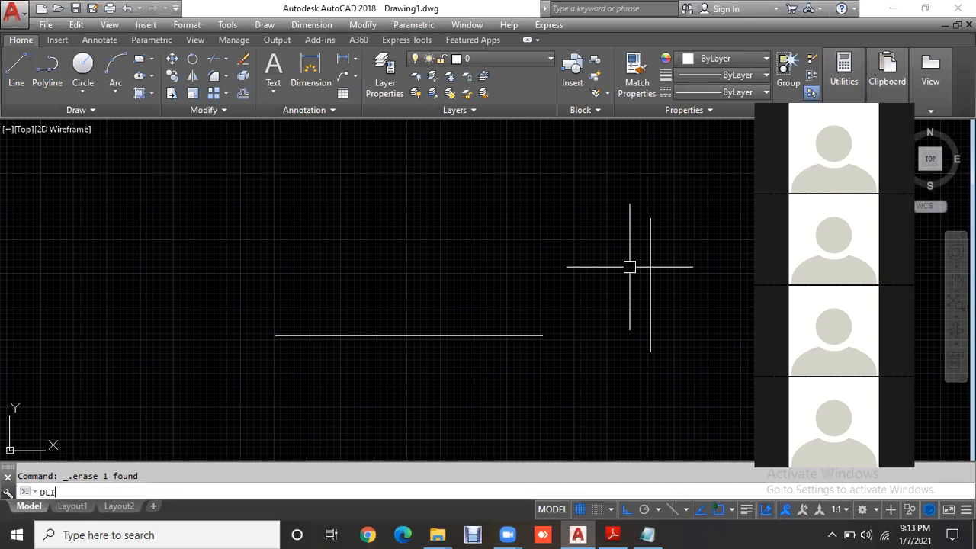
pyautogui.press('Return')
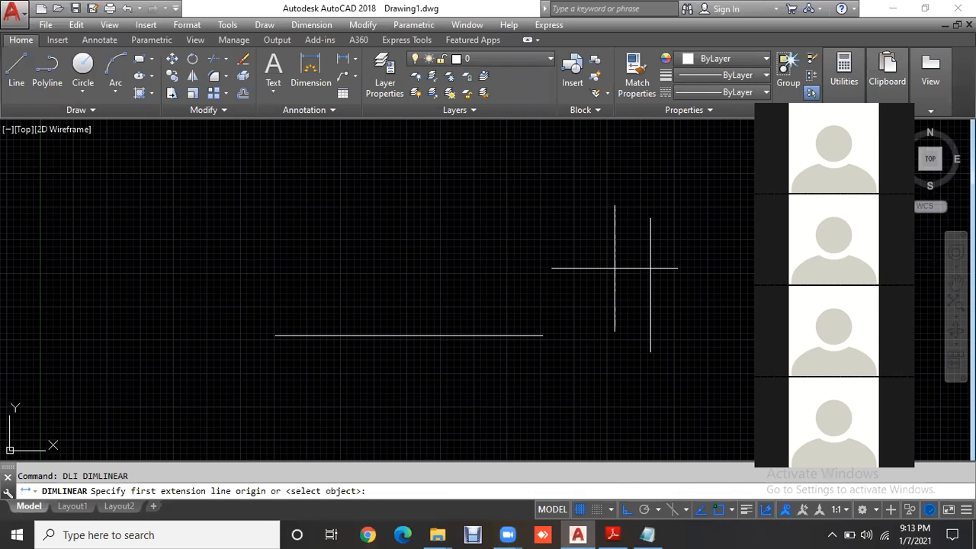
pyautogui.click(275, 335)
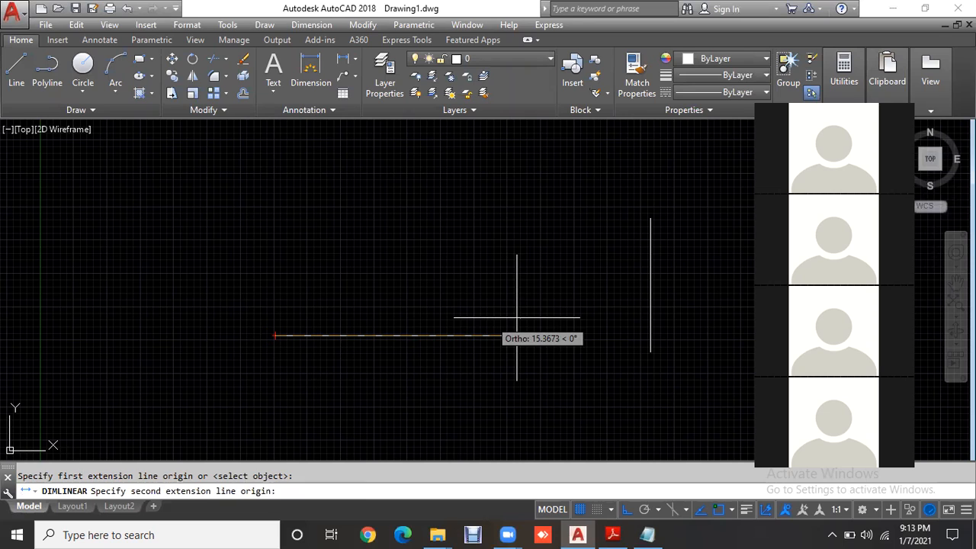
pyautogui.click(542, 336)
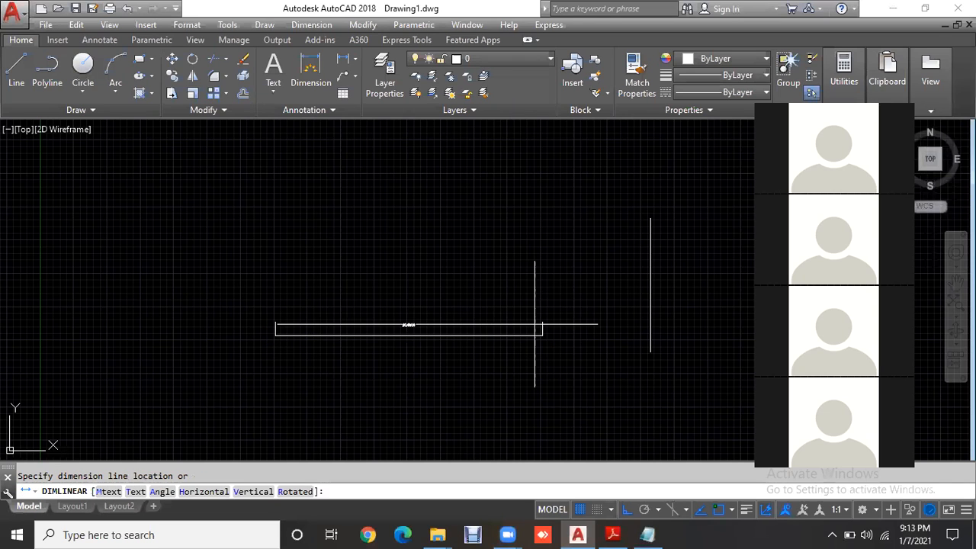
pyautogui.click(427, 314)
pyautogui.scroll(3, 403, 317)
pyautogui.scroll(2, 437, 311)
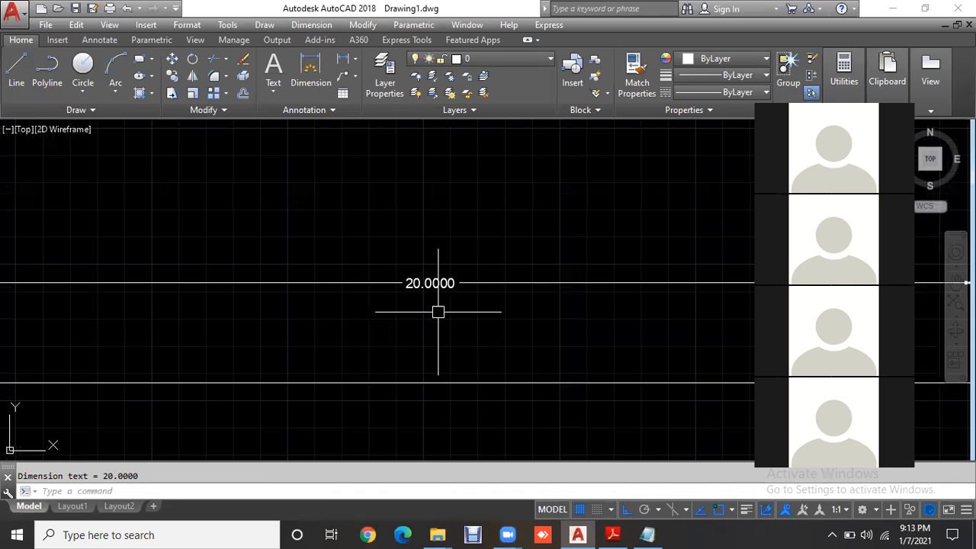
pyautogui.scroll(-3, 438, 312)
pyautogui.scroll(-2, 443, 313)
pyautogui.scroll(2, 583, 319)
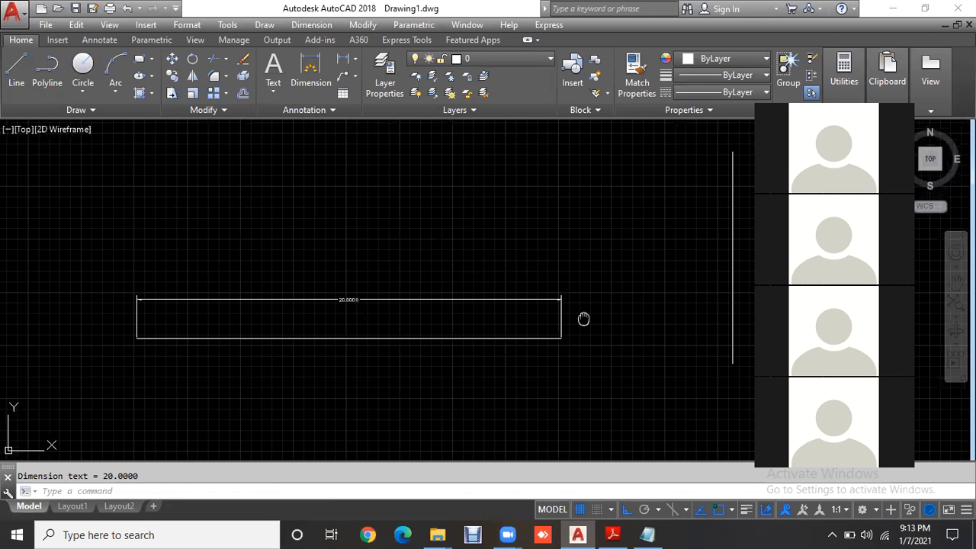
# Delete the linear dimension above the horizontal line
pyautogui.moveTo(583, 319); pyautogui.dragTo(488, 342, button='middle')
pyautogui.scroll(2, 488, 342)
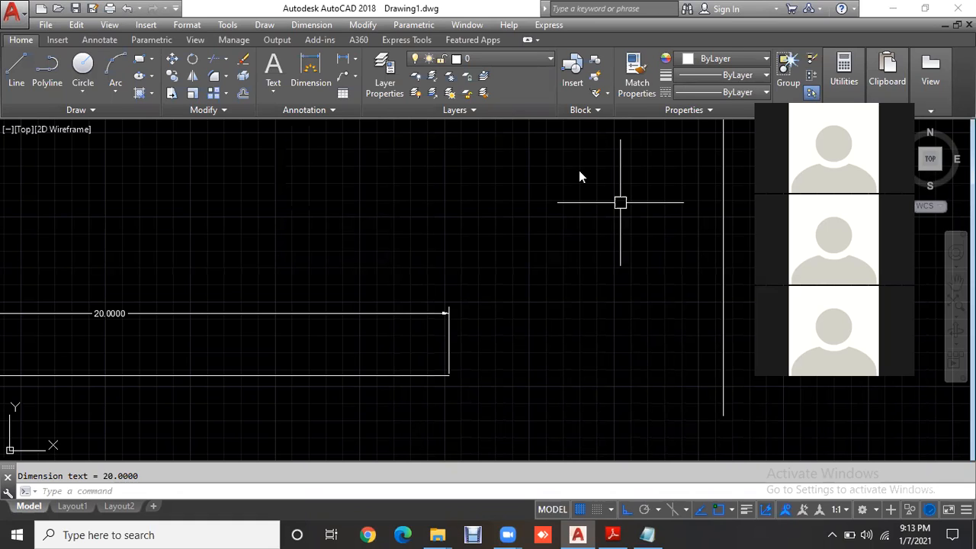
pyautogui.scroll(-2, 568, 256)
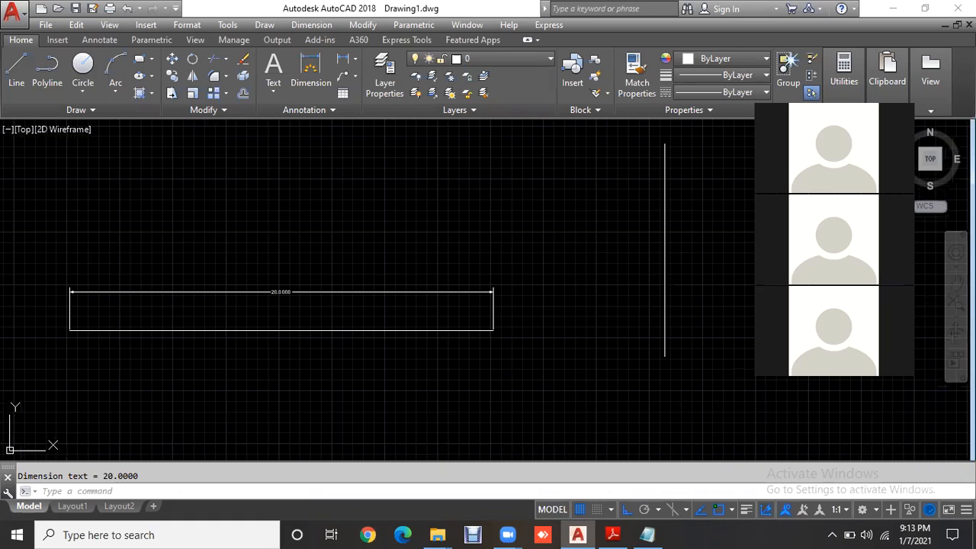
pyautogui.click(450, 292)
pyautogui.press('Delete')
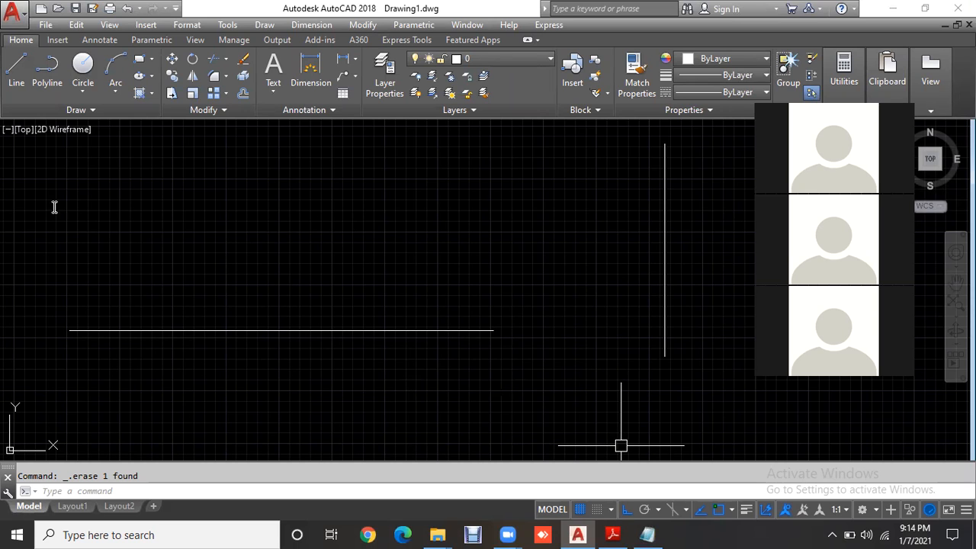
# Recheck the DLI shortkey in the notes, then dimension the horizontal line's length in AutoCAD with a linear dimension placed well above it
pyautogui.hotkey('alt', 'Tab')
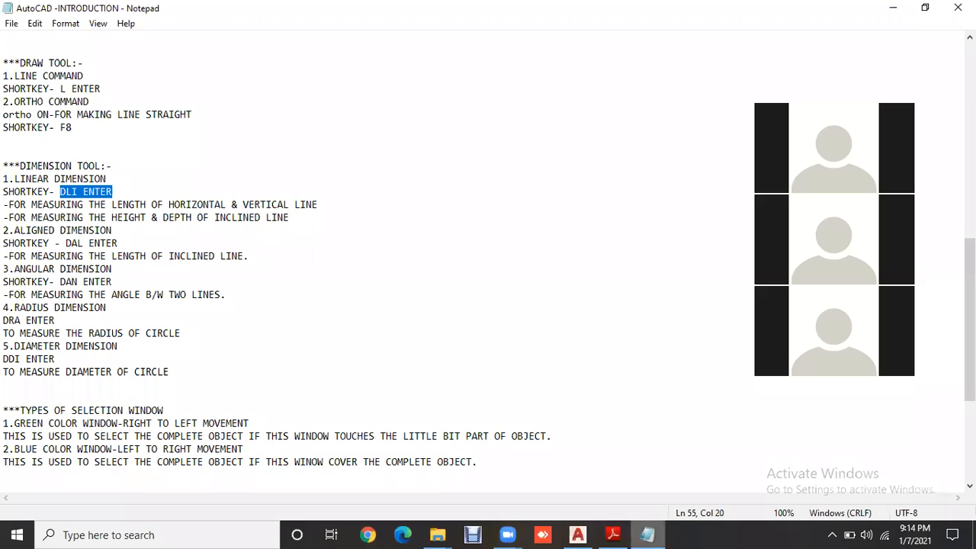
pyautogui.hotkey('alt', 'Tab')
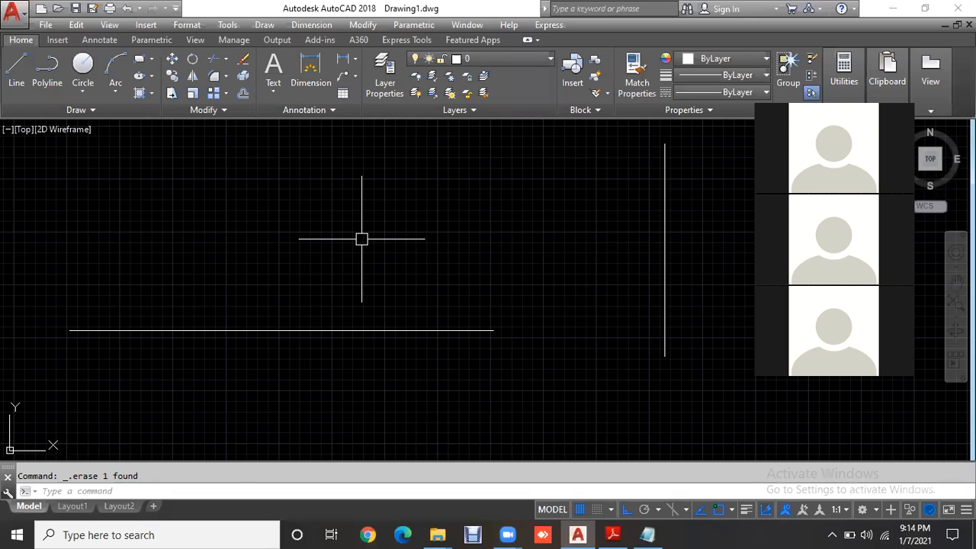
pyautogui.write('DLI')
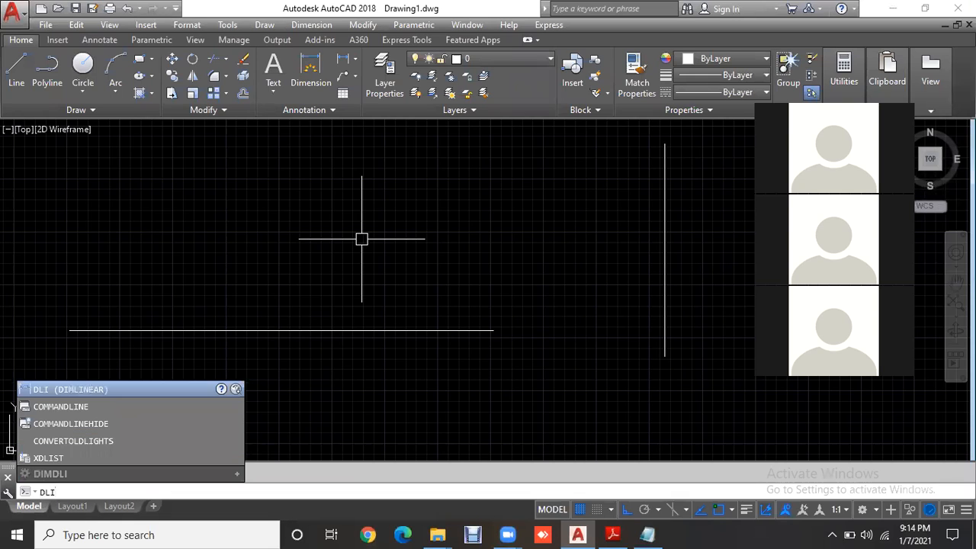
pyautogui.press('Return')
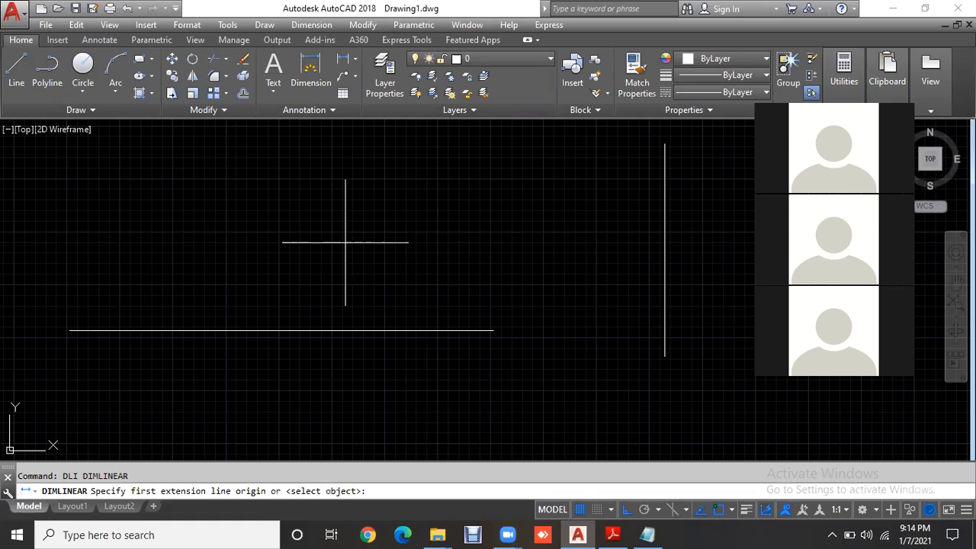
pyautogui.click(69, 331)
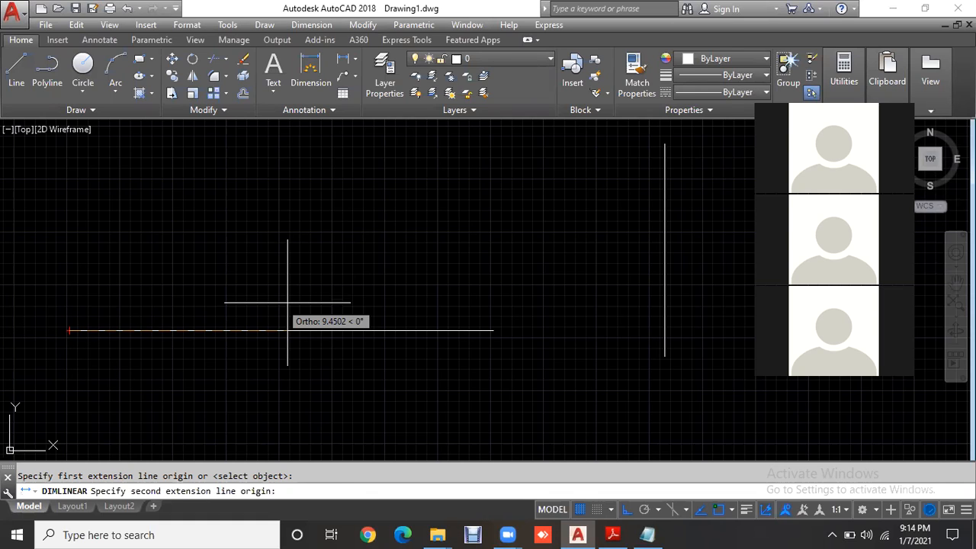
pyautogui.click(492, 330)
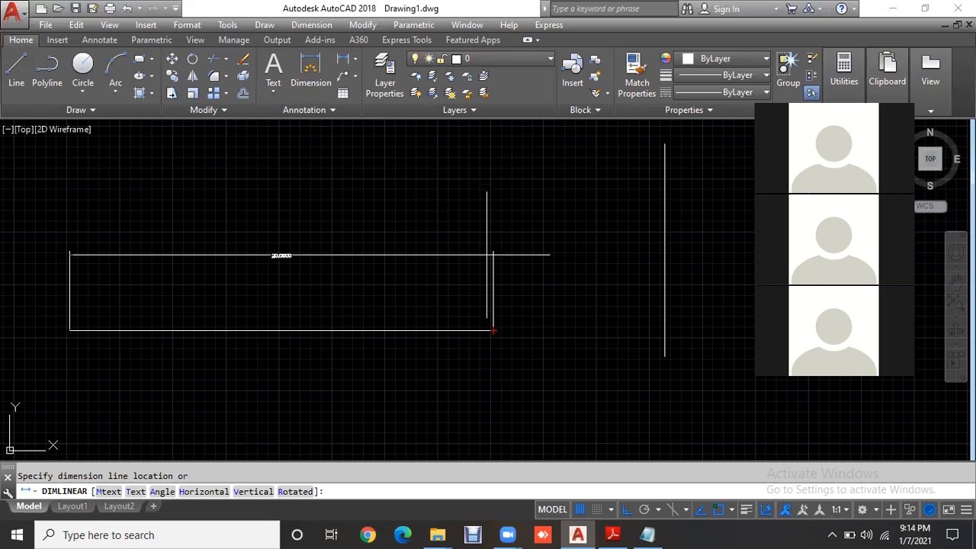
pyautogui.click(486, 254)
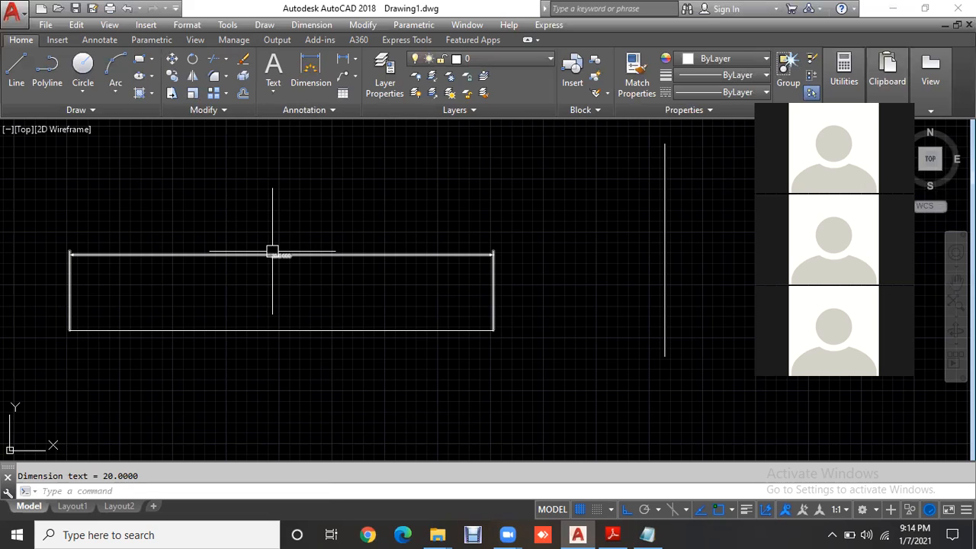
pyautogui.scroll(4, 273, 251)
pyautogui.scroll(2, 316, 252)
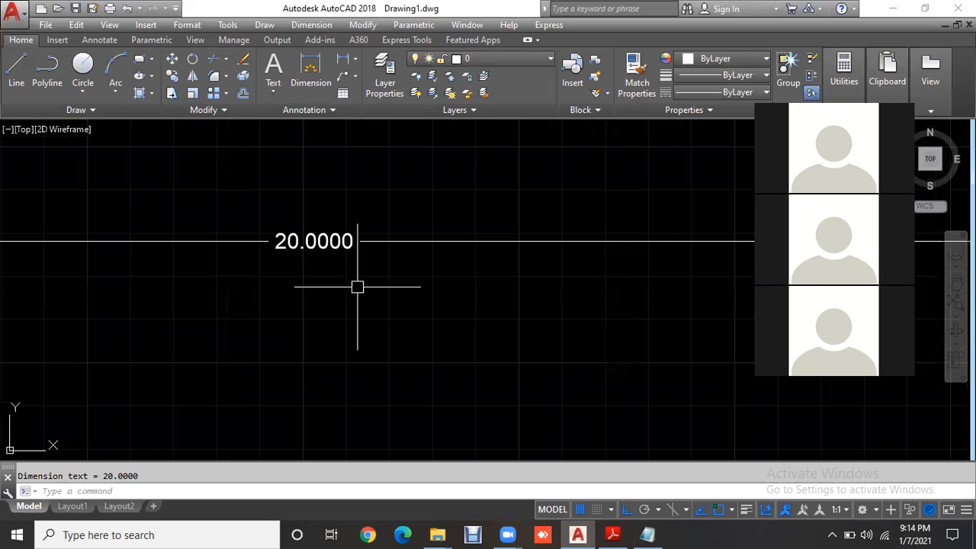
pyautogui.scroll(-6, 358, 287)
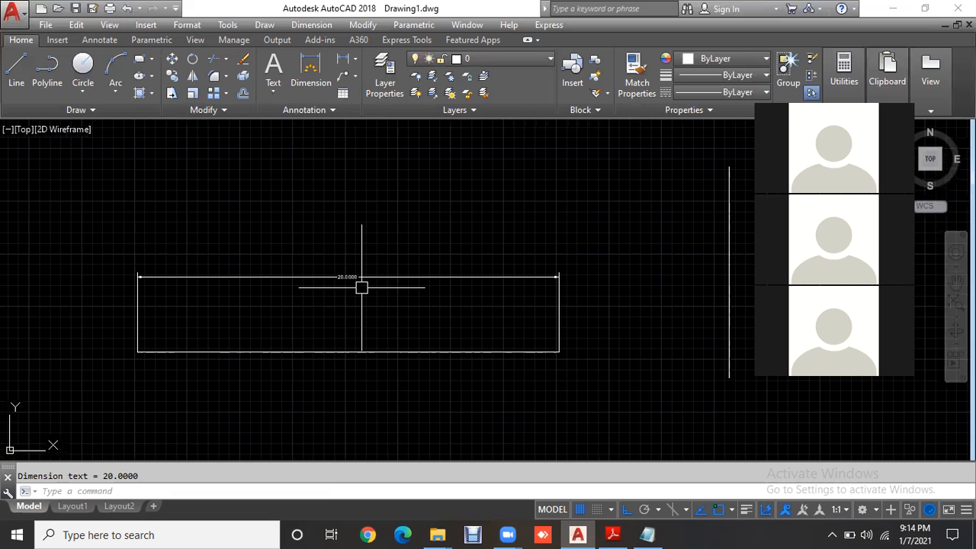
pyautogui.moveTo(537, 299); pyautogui.dragTo(394, 267, button='middle')
pyautogui.scroll(2, 507, 270)
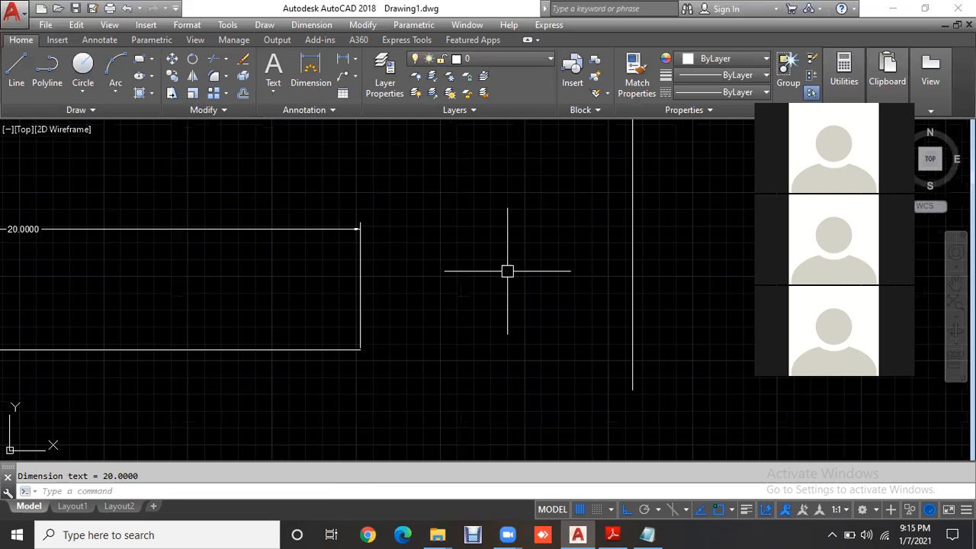
# Dimension the vertical line between its upper and lower endpoints with a linear dimension placed just to the right of the line
pyautogui.moveTo(507, 270); pyautogui.dragTo(474, 299, button='middle')
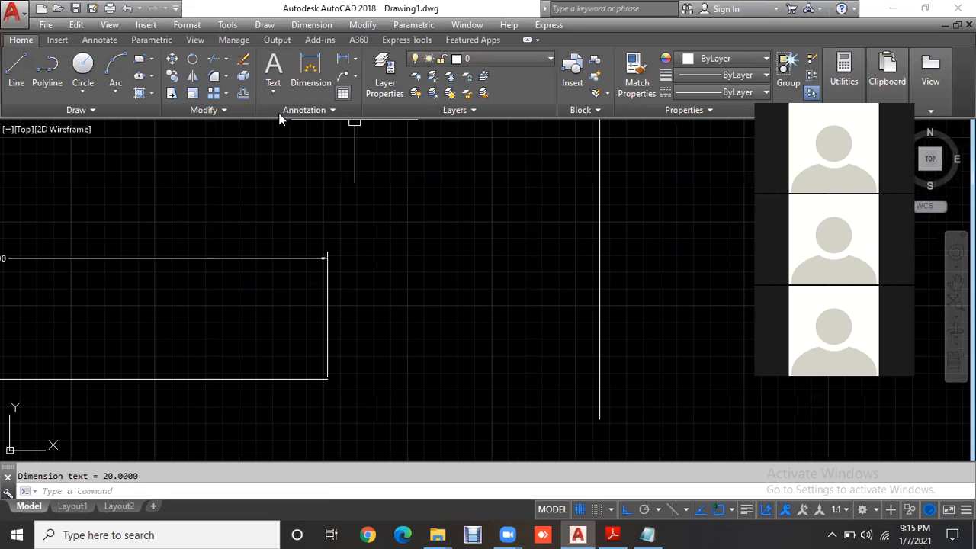
pyautogui.click(356, 61)
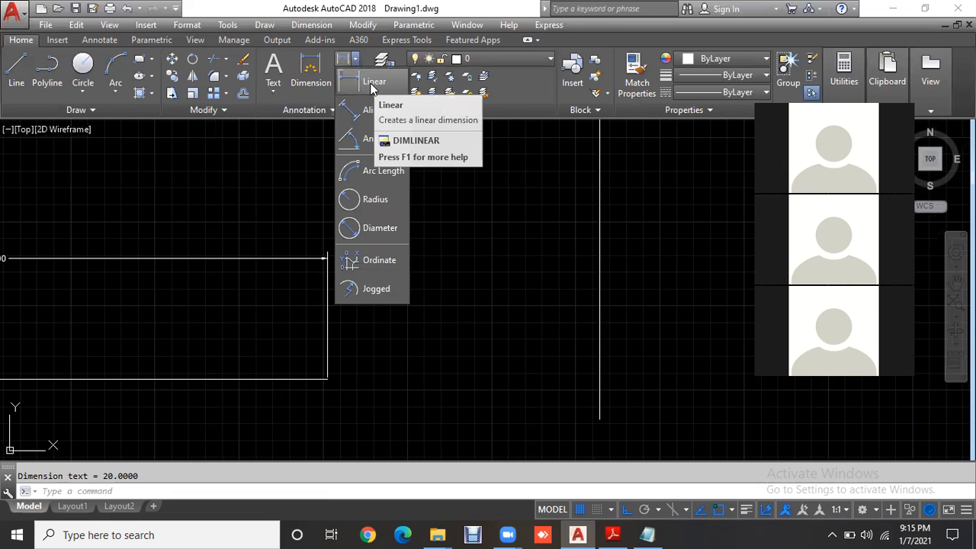
pyautogui.click(373, 84)
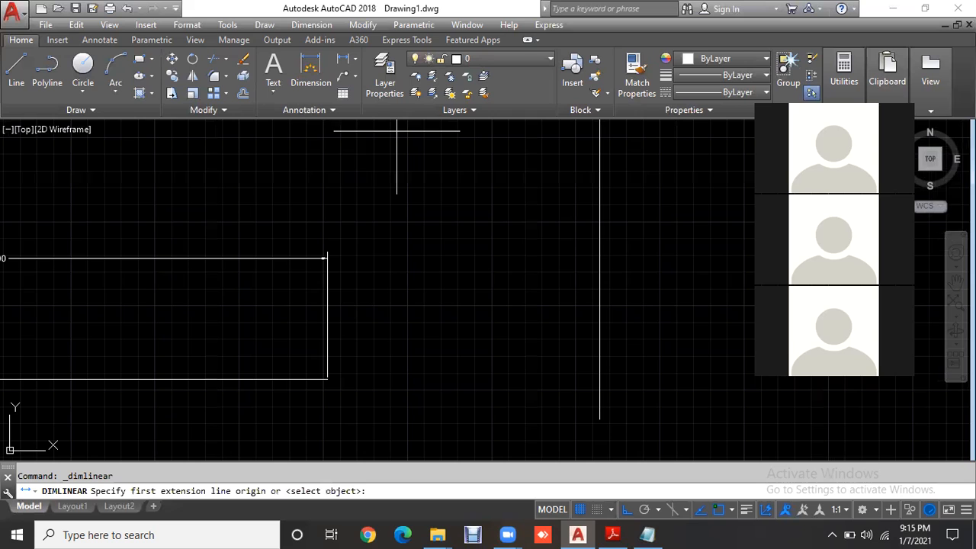
pyautogui.moveTo(396, 131); pyautogui.dragTo(361, 187, button='middle')
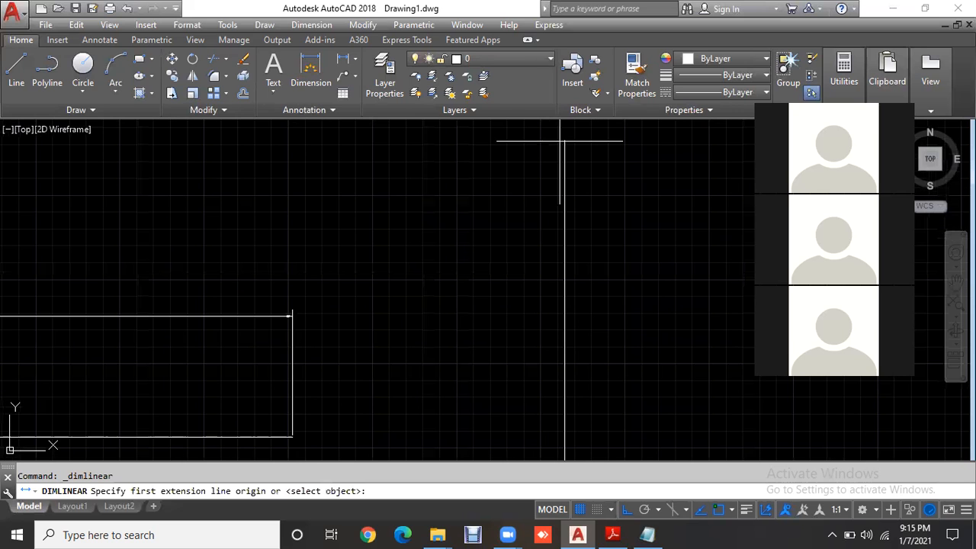
pyautogui.click(561, 140)
pyautogui.scroll(-4, 569, 264)
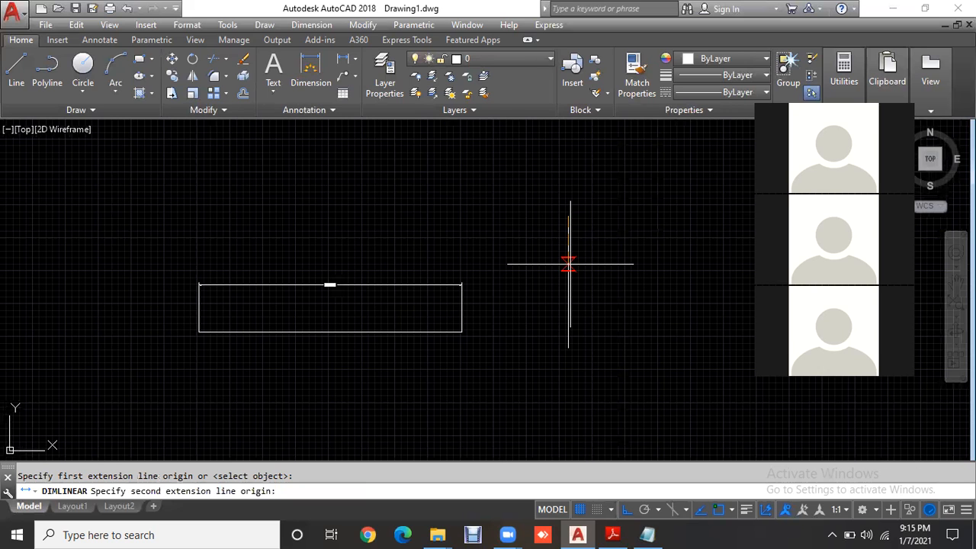
pyautogui.scroll(2, 569, 264)
pyautogui.click(561, 295)
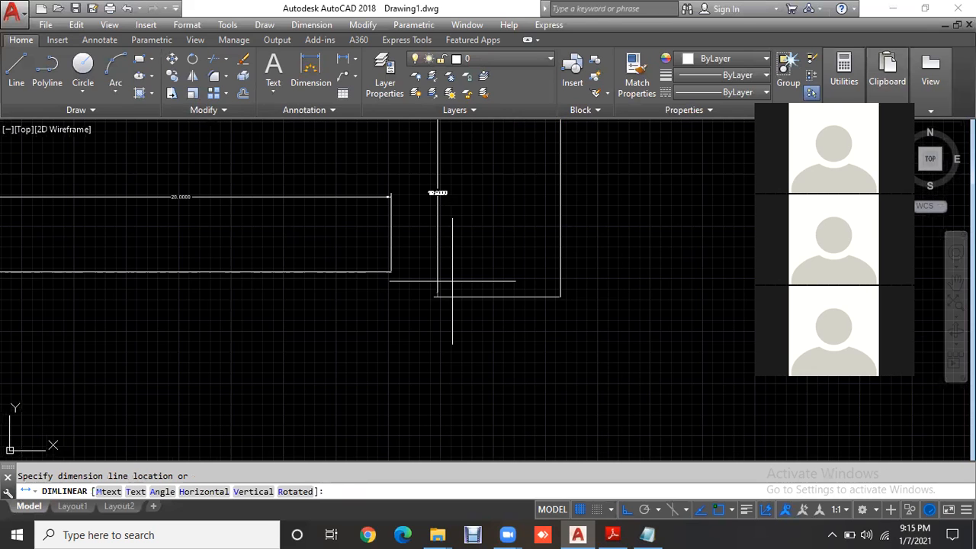
pyautogui.click(608, 189)
# Examine how legible the dimension text is on the vertical and horizontal lines, both up close and in the overall drawing
pyautogui.scroll(6, 615, 191)
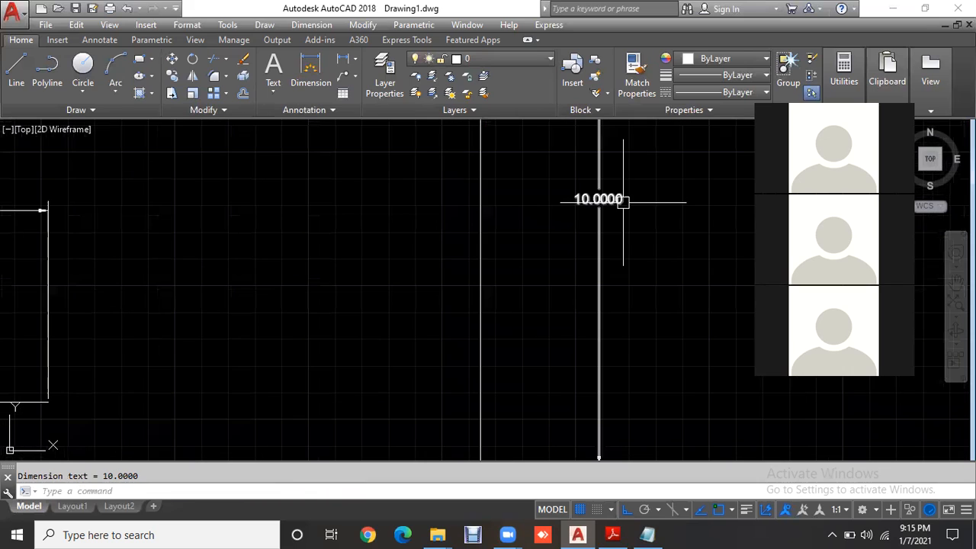
pyautogui.moveTo(623, 211); pyautogui.dragTo(623, 236, button='middle')
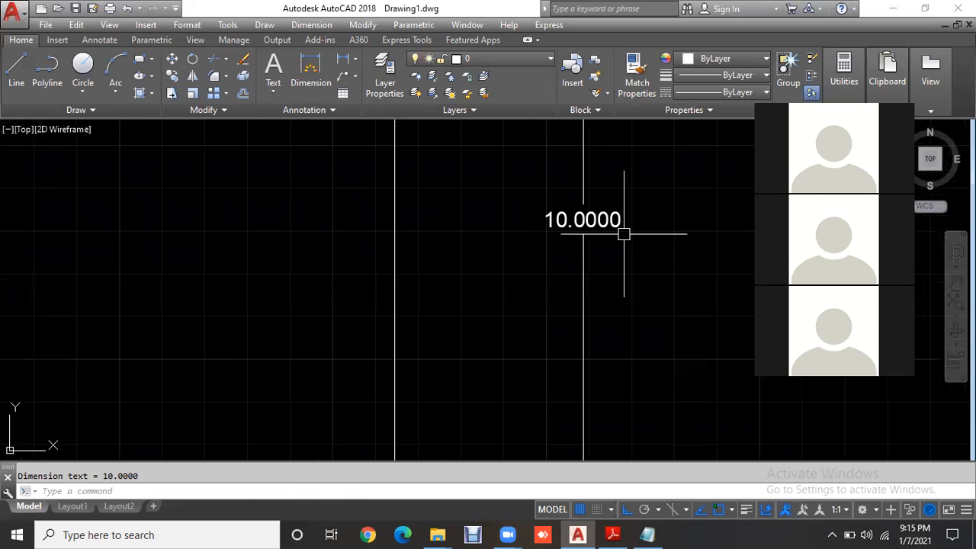
pyautogui.scroll(-4, 624, 234)
pyautogui.scroll(-4, 624, 234)
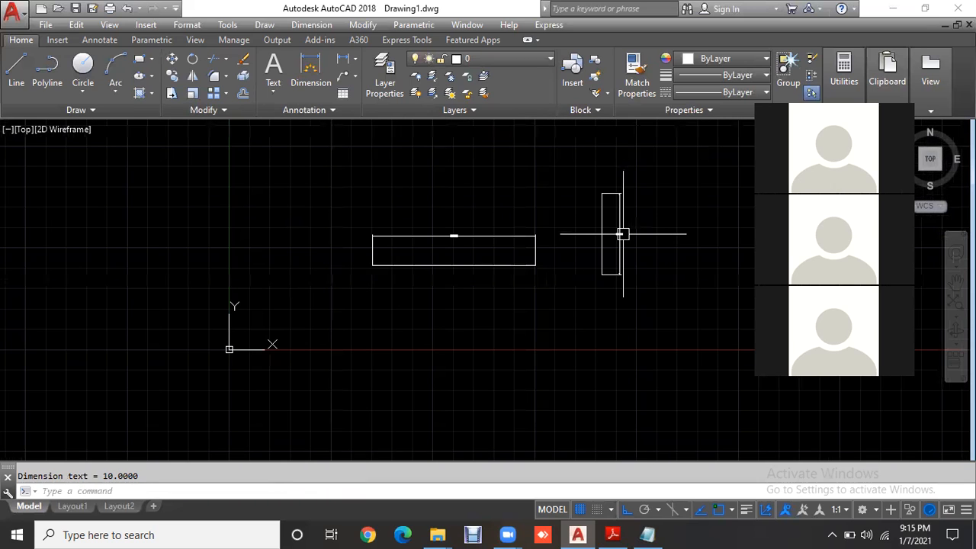
pyautogui.scroll(-3, 623, 234)
pyautogui.scroll(4, 632, 262)
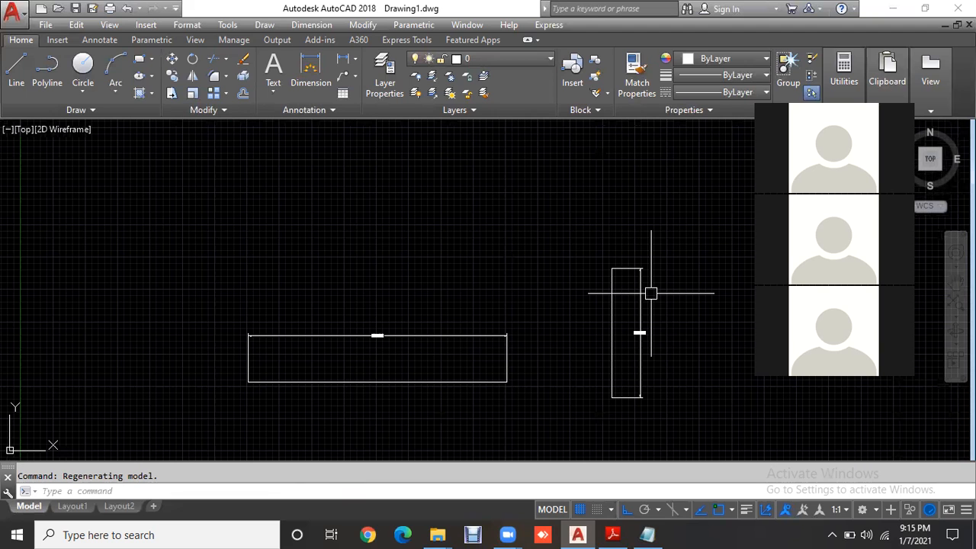
pyautogui.scroll(2, 650, 293)
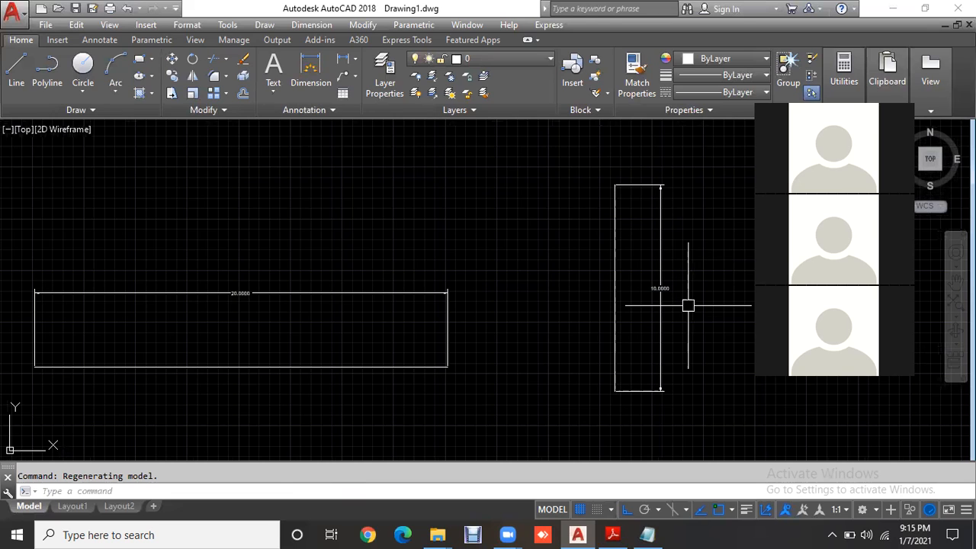
pyautogui.moveTo(687, 306); pyautogui.dragTo(704, 272, button='middle')
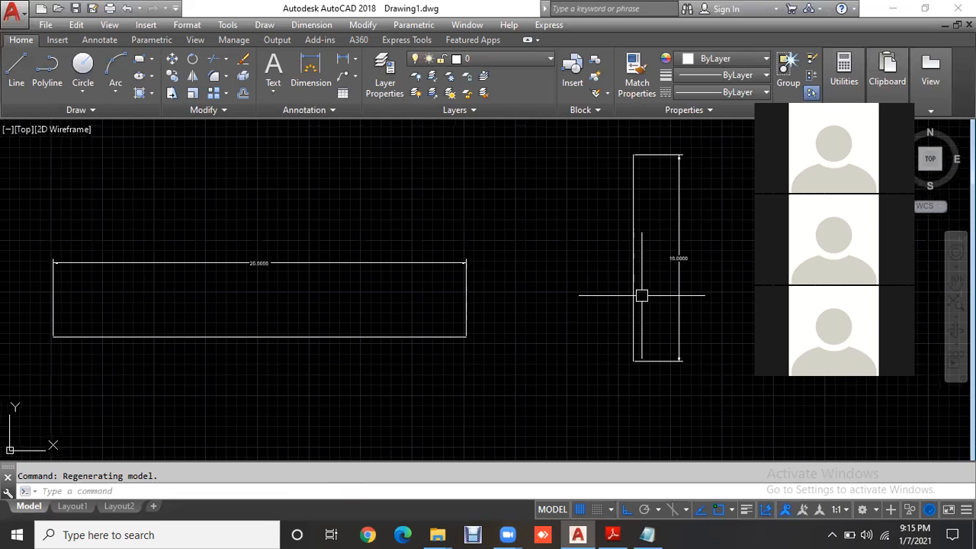
pyautogui.scroll(-2, 589, 304)
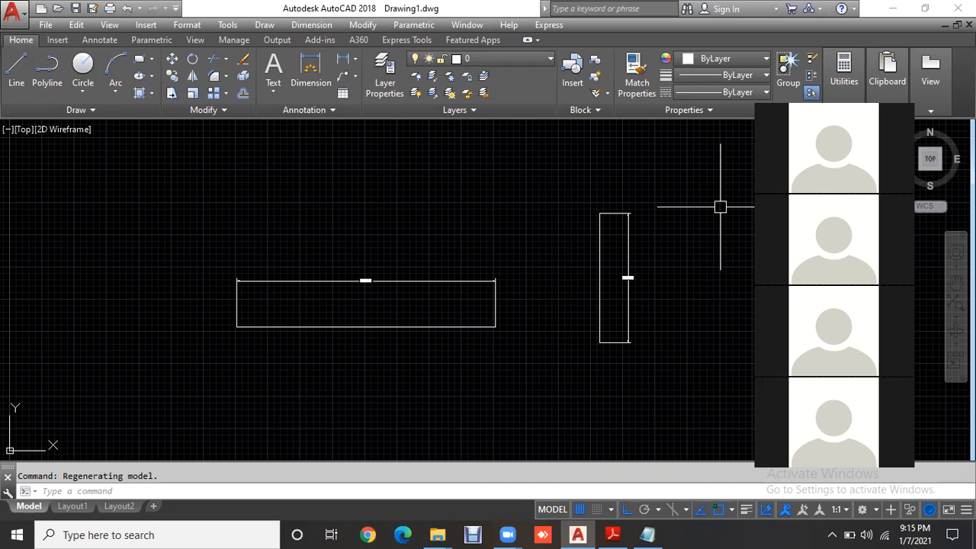
pyautogui.scroll(2, 340, 275)
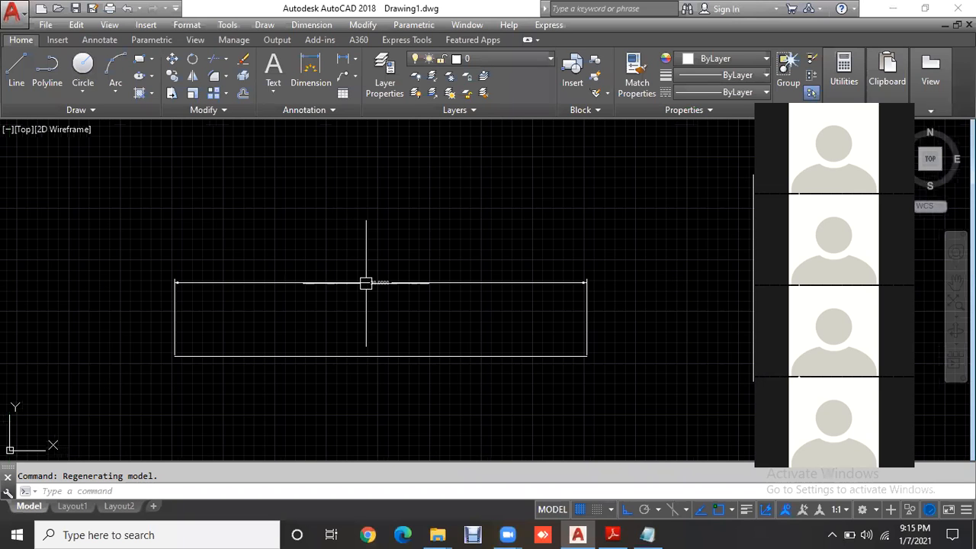
pyautogui.scroll(-2, 366, 283)
pyautogui.moveTo(498, 266); pyautogui.dragTo(497, 268, button='middle')
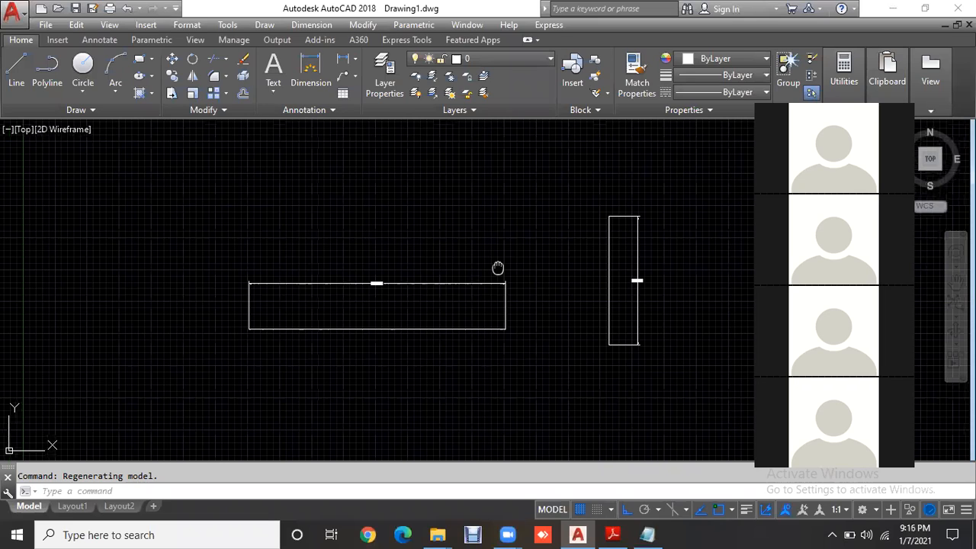
pyautogui.moveTo(497, 268); pyautogui.dragTo(454, 226, button='middle')
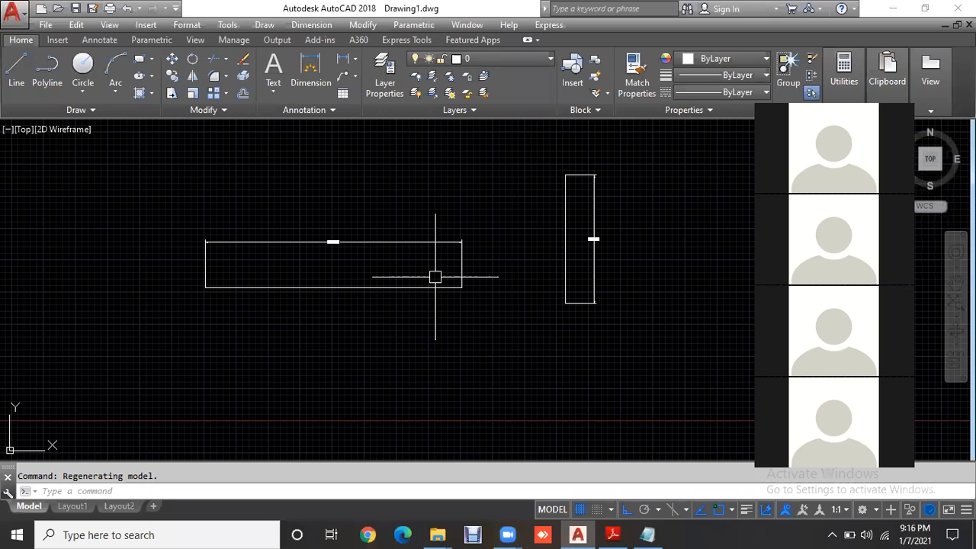
# Switch to the Notepad notes and review the FOR DIMENSION VISIBILTY entry, from D ENTER through MODIFY, TEXT HEIGHT and SET CURRENT to CLOSE
pyautogui.click(654, 533)
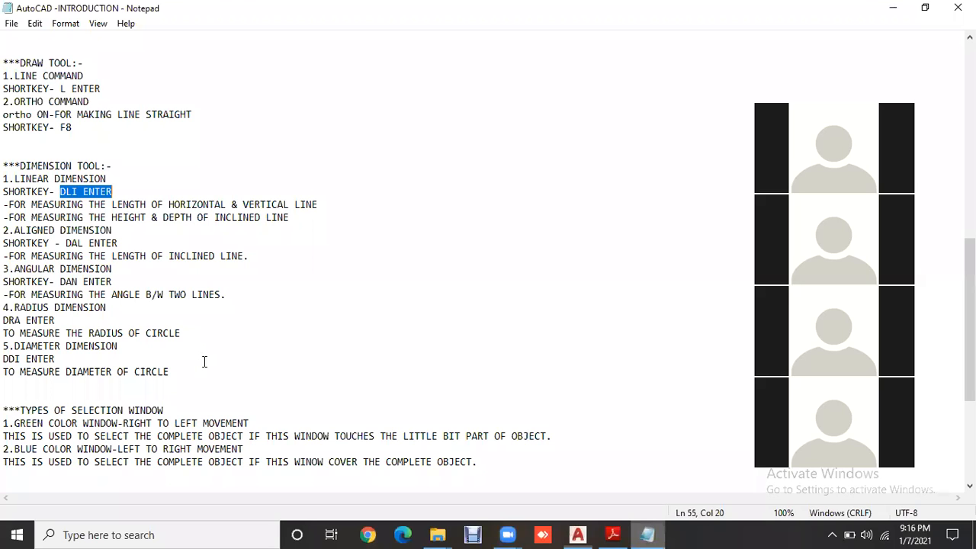
pyautogui.scroll(-5, 204, 360)
pyautogui.scroll(-1, 6, 384)
pyautogui.moveTo(3, 384); pyautogui.dragTo(165, 384)
pyautogui.click(138, 374)
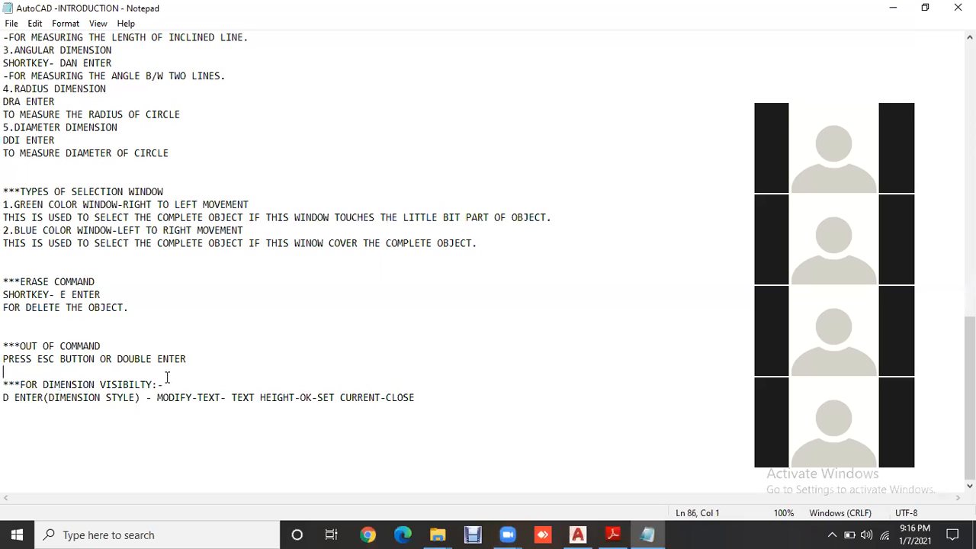
pyautogui.moveTo(4, 384); pyautogui.dragTo(163, 385)
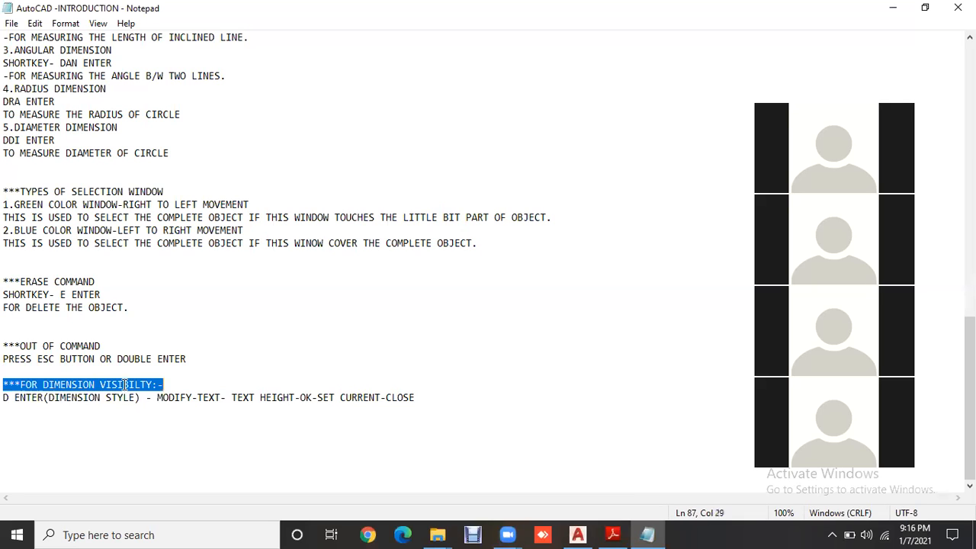
pyautogui.moveTo(4, 397); pyautogui.dragTo(44, 397)
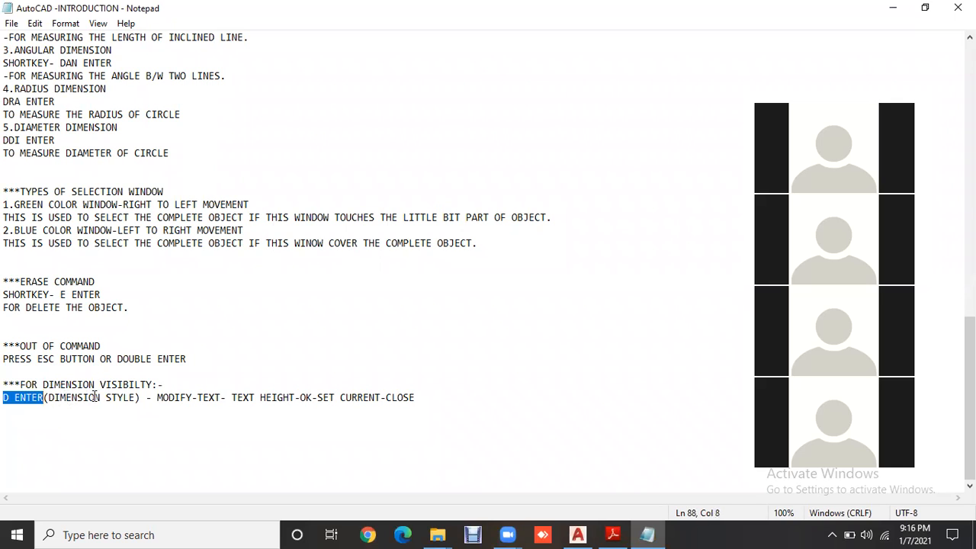
pyautogui.moveTo(157, 398); pyautogui.dragTo(380, 397)
pyautogui.click(197, 397)
pyautogui.click(304, 398)
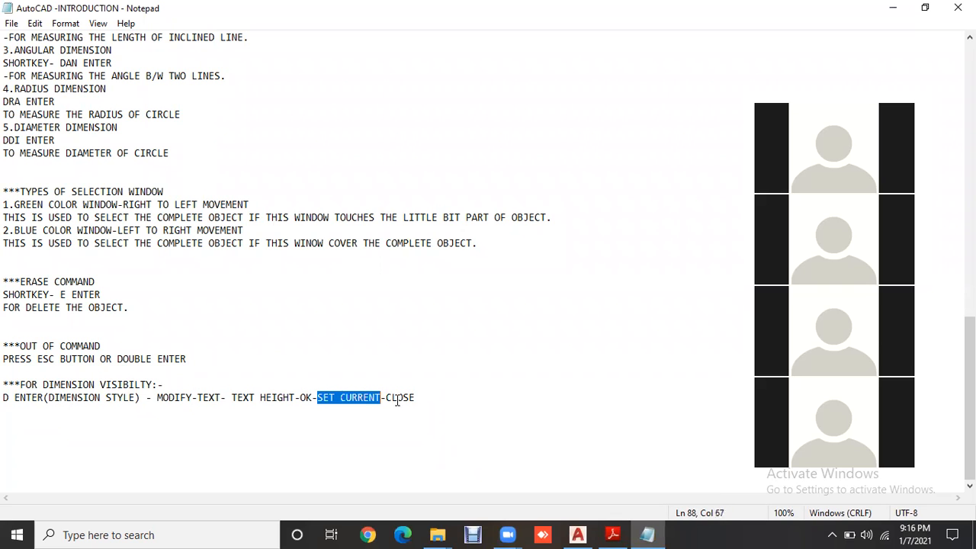
# Switch to AutoCAD, set the Standard dimension style's text height to 2 through Dimension Style (D), and make the style current
pyautogui.click(578, 534)
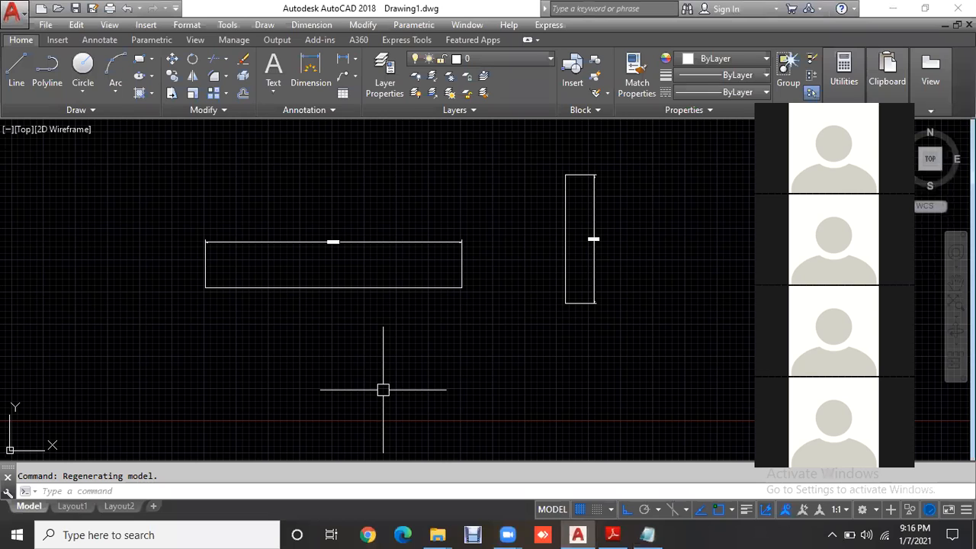
pyautogui.write('D')
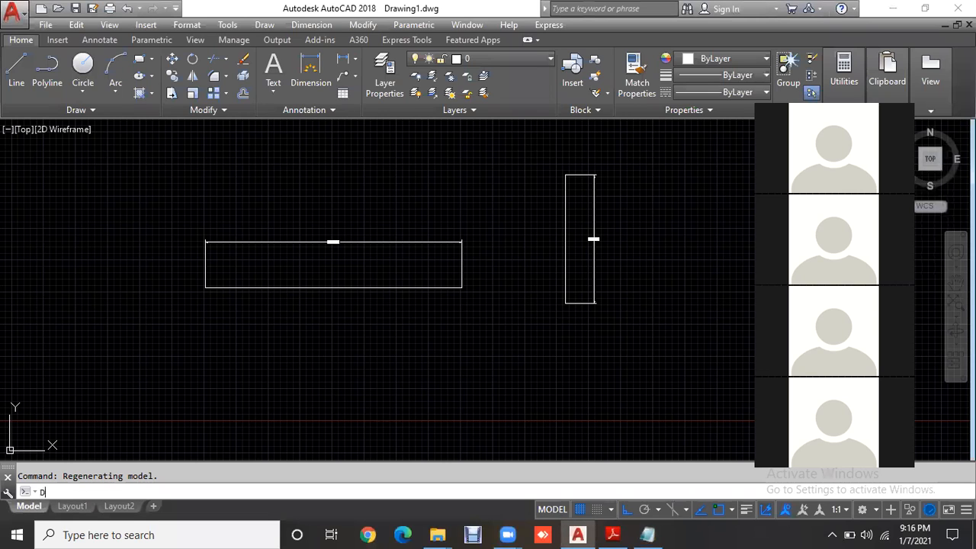
pyautogui.press('Return')
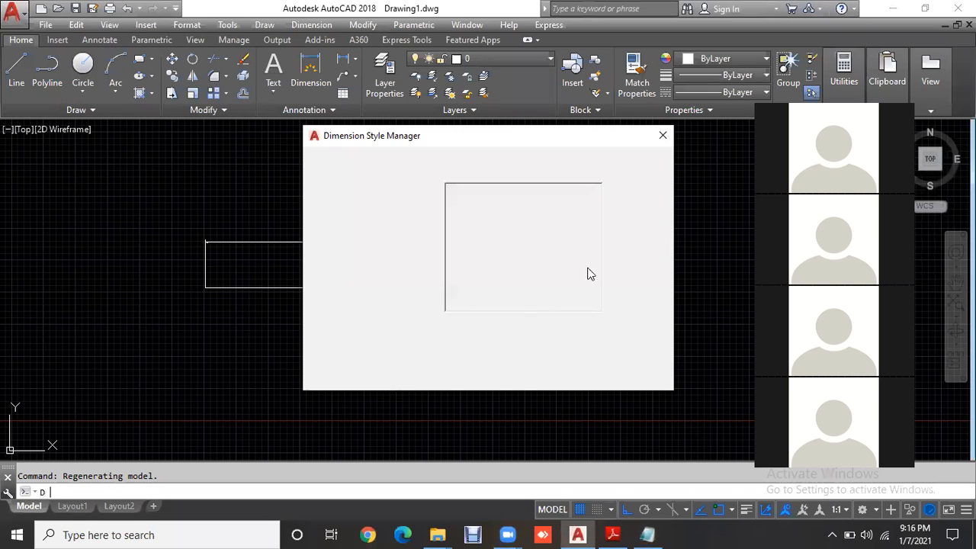
pyautogui.click(634, 236)
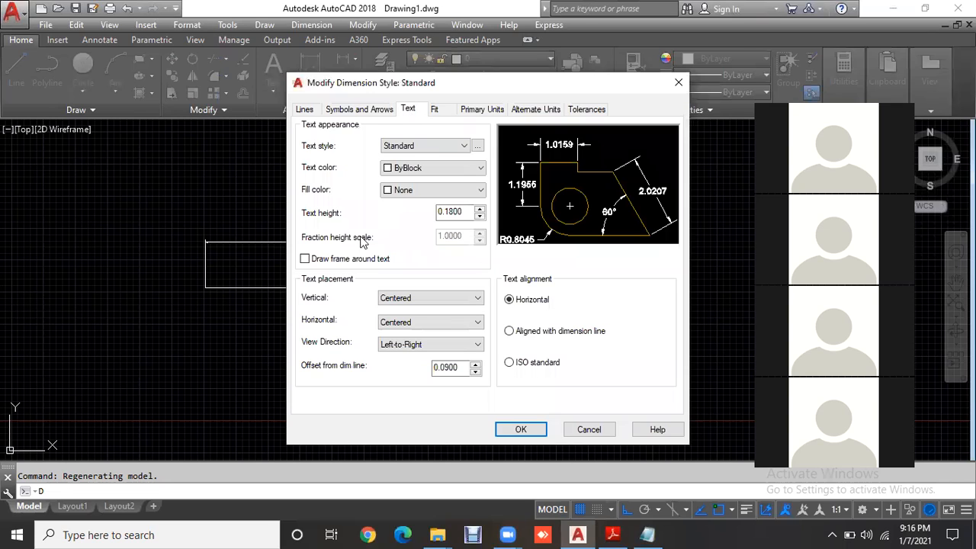
pyautogui.moveTo(469, 212); pyautogui.dragTo(415, 213)
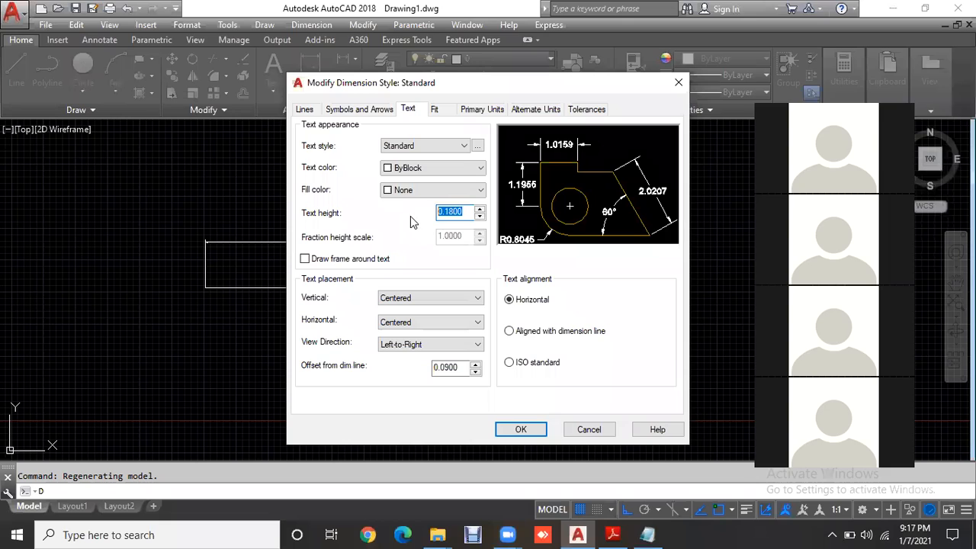
pyautogui.write('2')
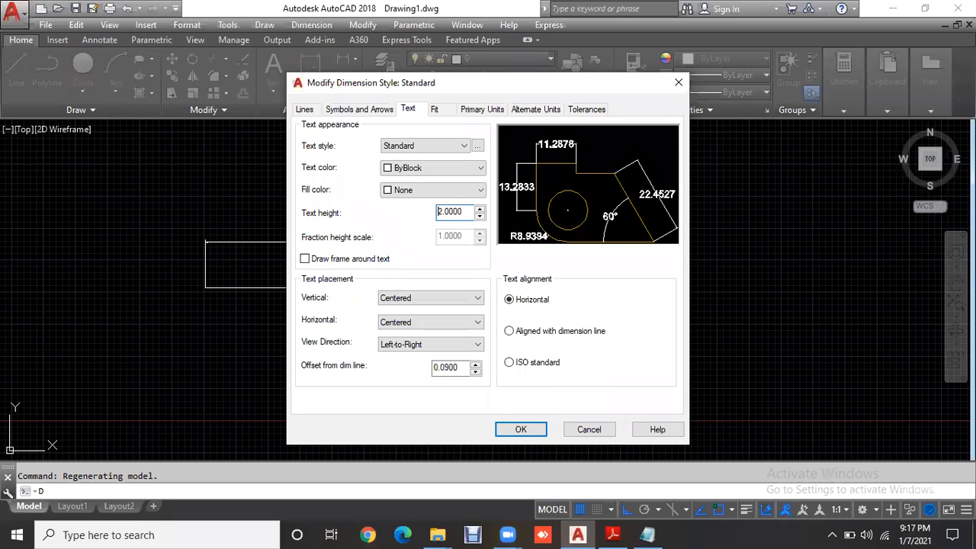
pyautogui.click(521, 430)
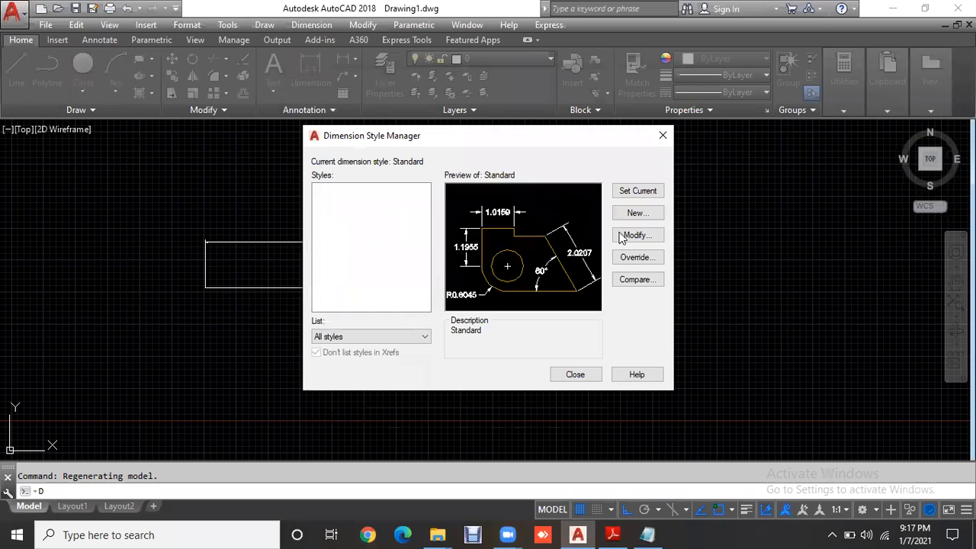
pyautogui.click(646, 190)
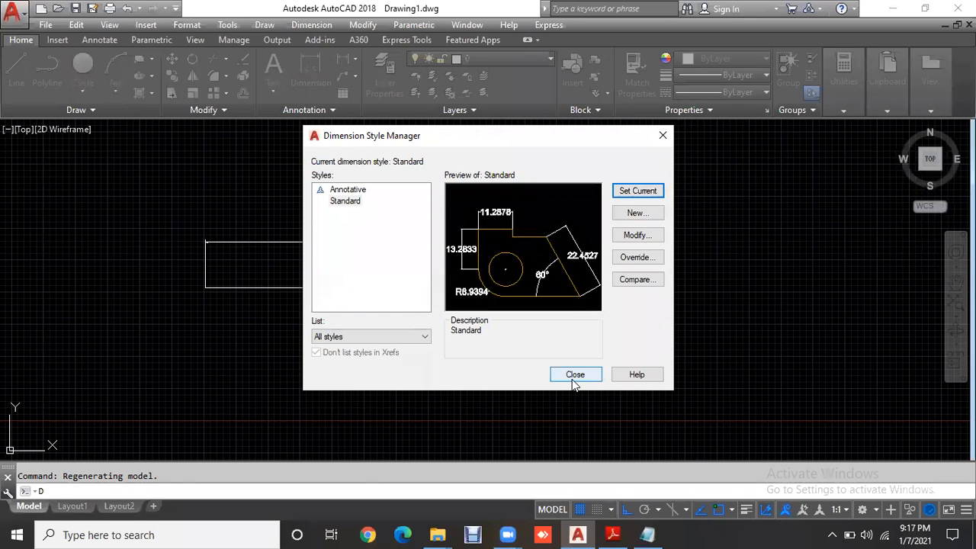
pyautogui.click(575, 375)
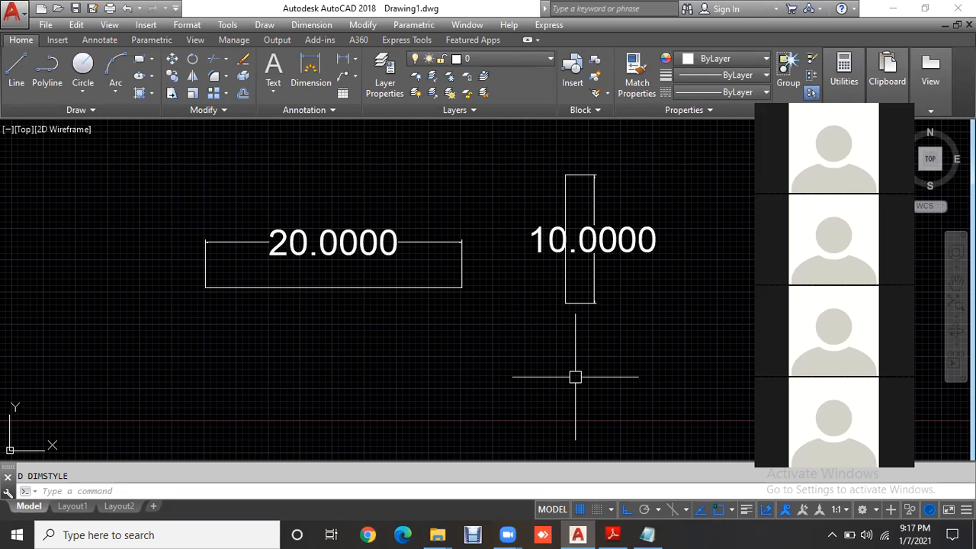
# Reduce the Standard dimension style's text height to 1 and set the style current
pyautogui.click(575, 377)
pyautogui.write('D')
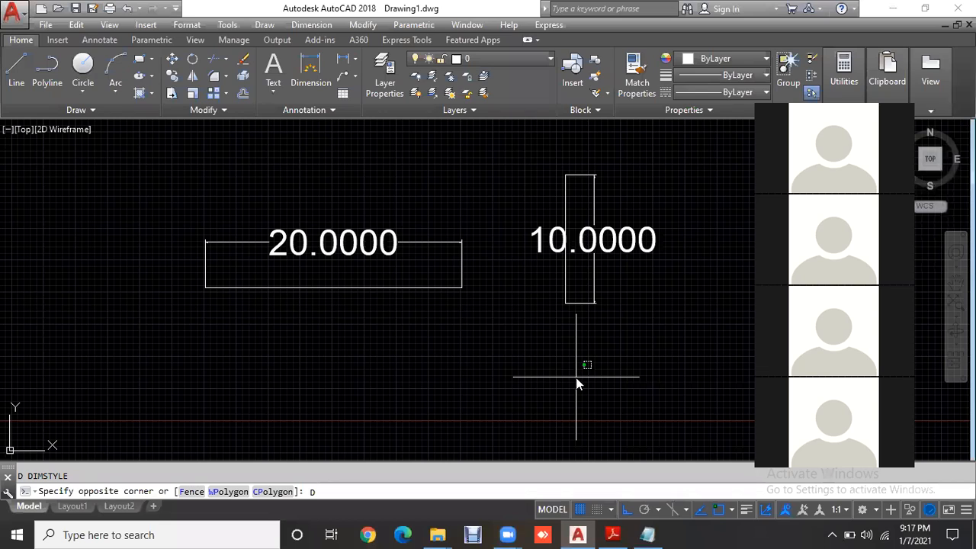
pyautogui.press('Return')
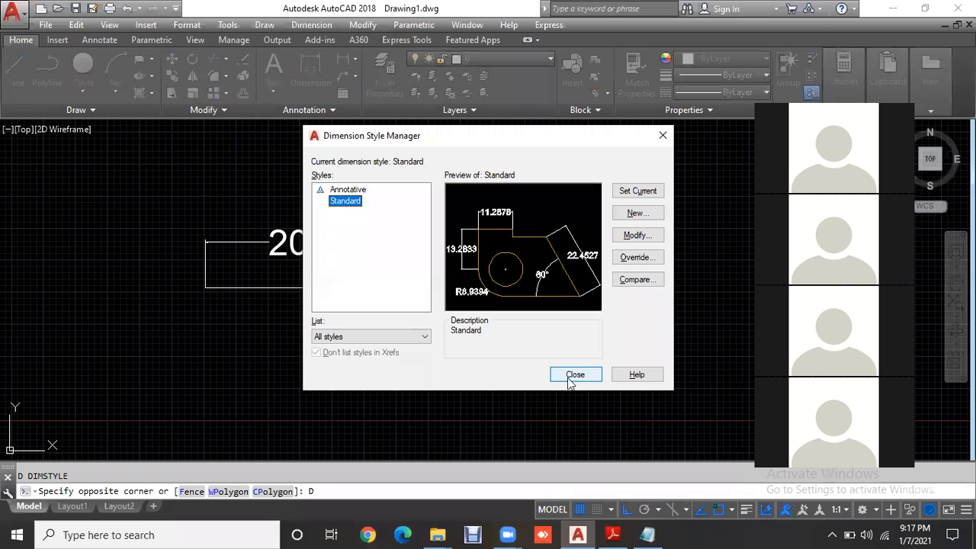
pyautogui.click(637, 235)
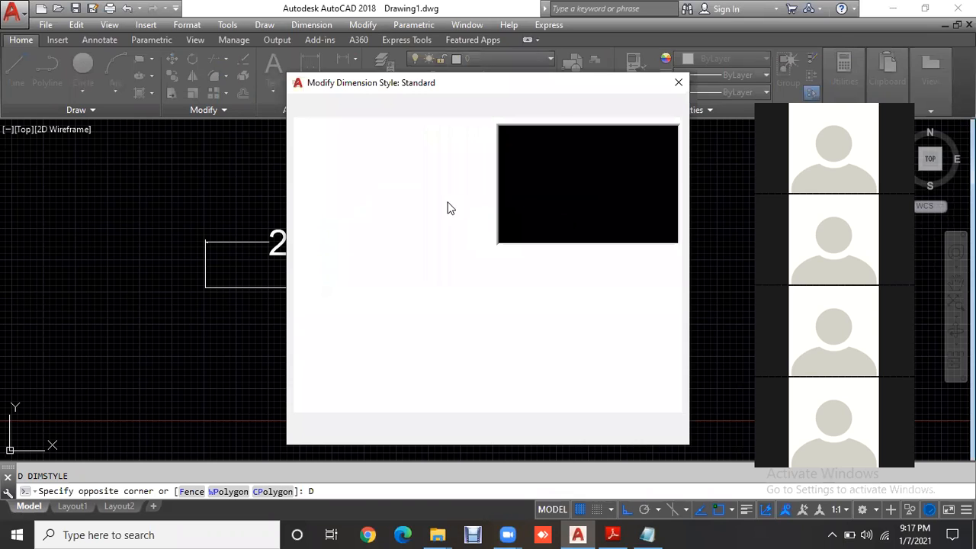
pyautogui.moveTo(462, 212); pyautogui.dragTo(418, 221)
pyautogui.write('1')
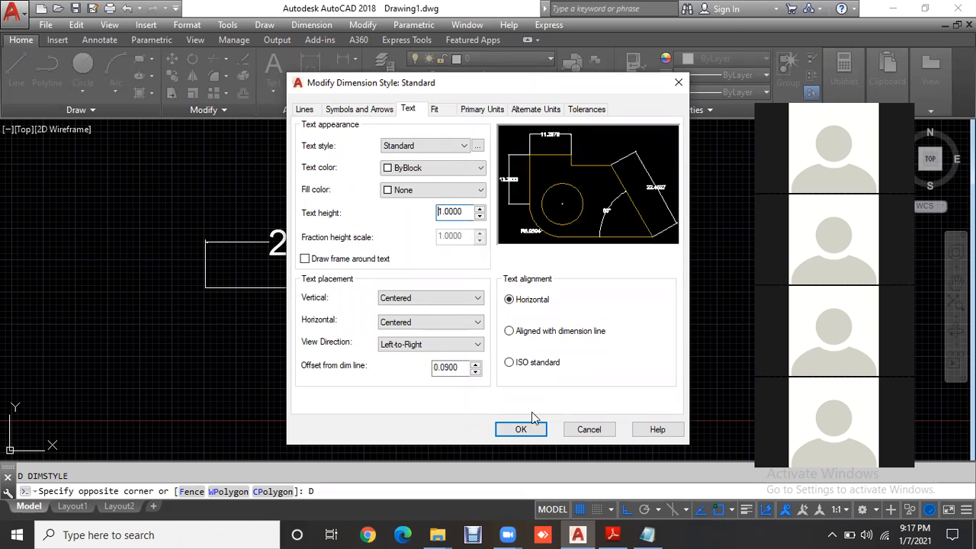
pyautogui.click(521, 429)
pyautogui.click(624, 195)
pyautogui.click(580, 373)
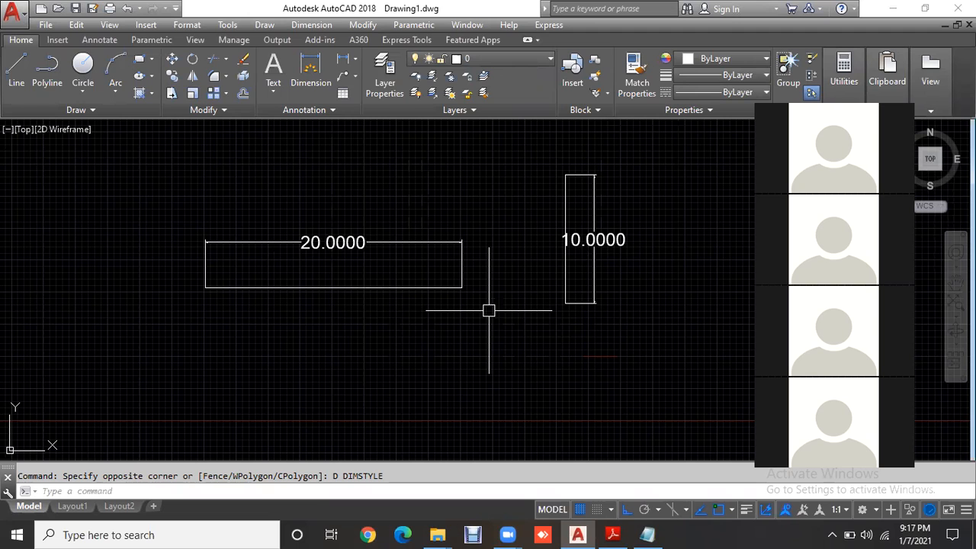
# Draw an inclined line about 23.5 units long above the 20-unit horizontal line, rising to the right with Ortho mode off
pyautogui.moveTo(489, 311); pyautogui.dragTo(506, 364, button='middle')
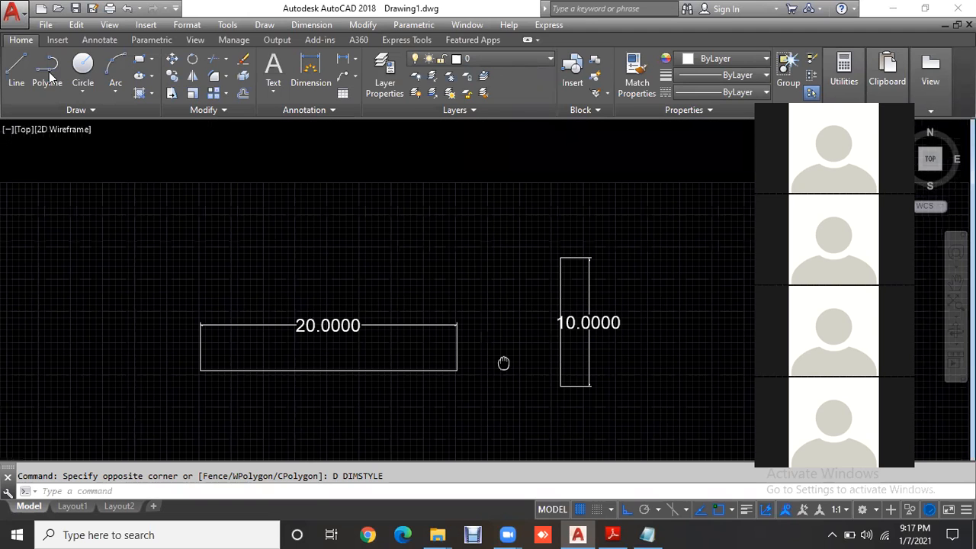
pyautogui.click(16, 67)
pyautogui.moveTo(421, 238); pyautogui.dragTo(434, 328, button='middle')
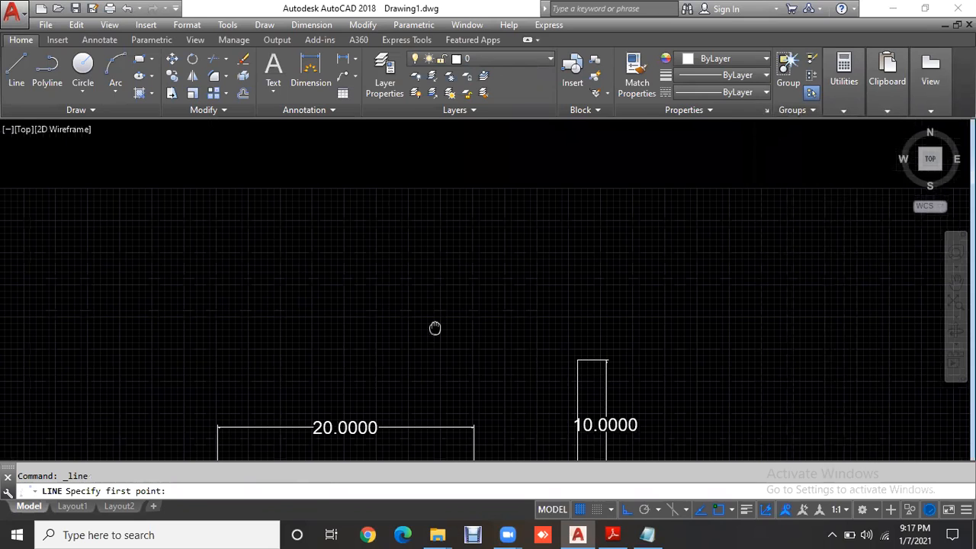
pyautogui.moveTo(435, 328); pyautogui.dragTo(436, 338, button='middle')
pyautogui.click(266, 341)
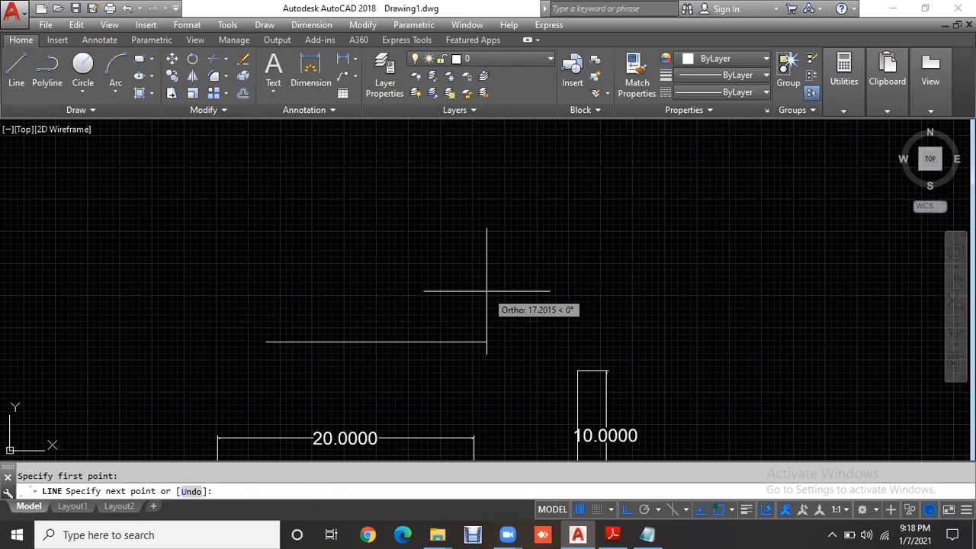
pyautogui.press('F8')
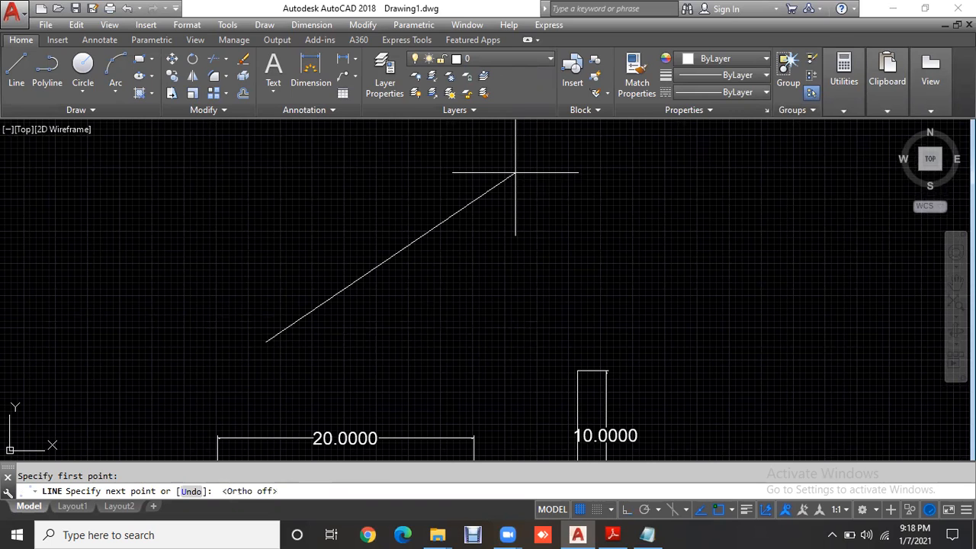
pyautogui.click(517, 172)
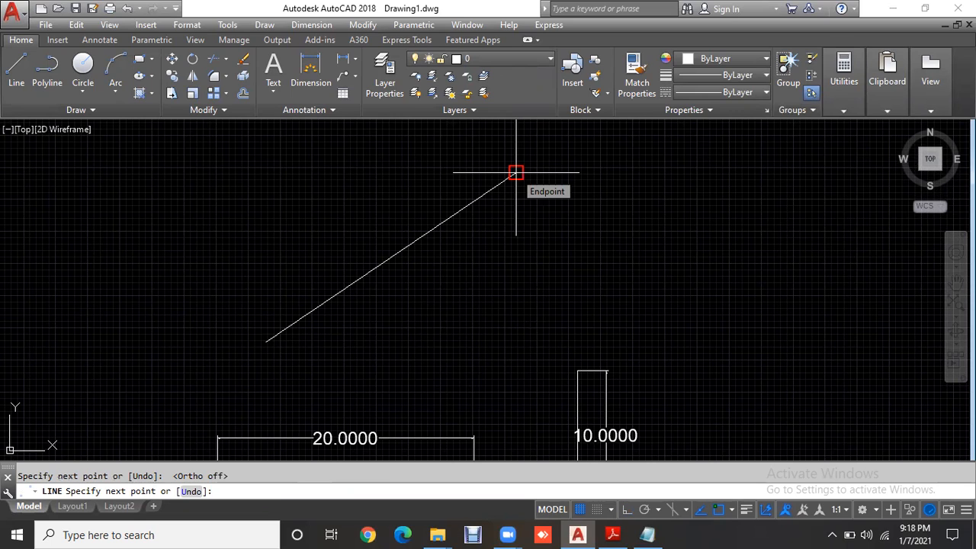
pyautogui.press('Return')
# Draw a second inclined line beside the first, sloping down to the right past the 10-unit vertical line
pyautogui.moveTo(648, 266); pyautogui.dragTo(430, 207, button='middle')
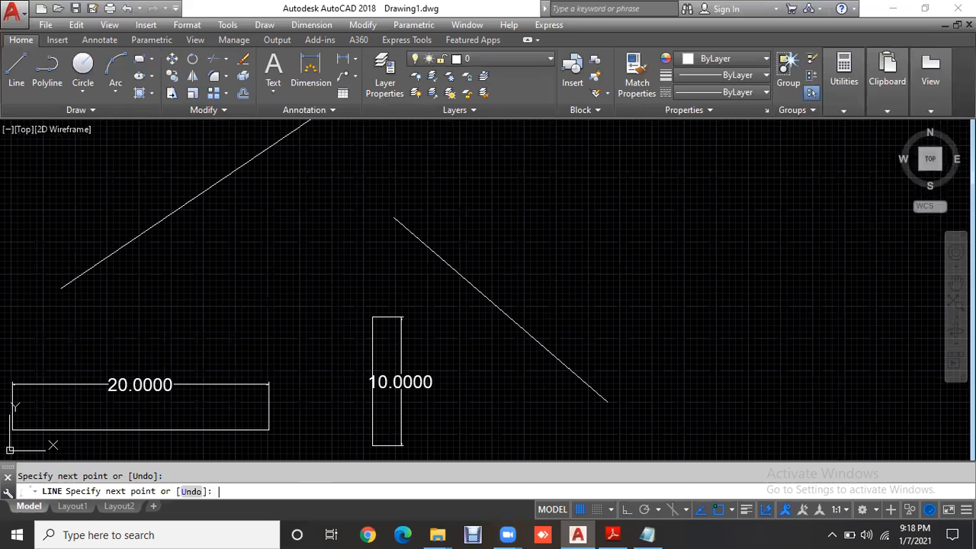
pyautogui.press('Return')
pyautogui.scroll(-3, 517, 367)
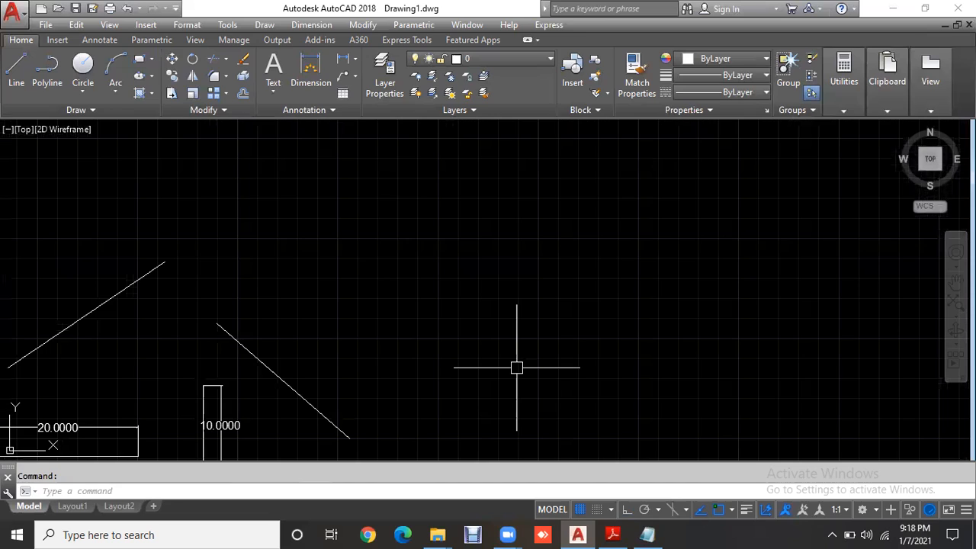
# Draw an open chain of six connected line segments in the empty area beyond the second inclined line
pyautogui.press('Return')
pyautogui.click(387, 358)
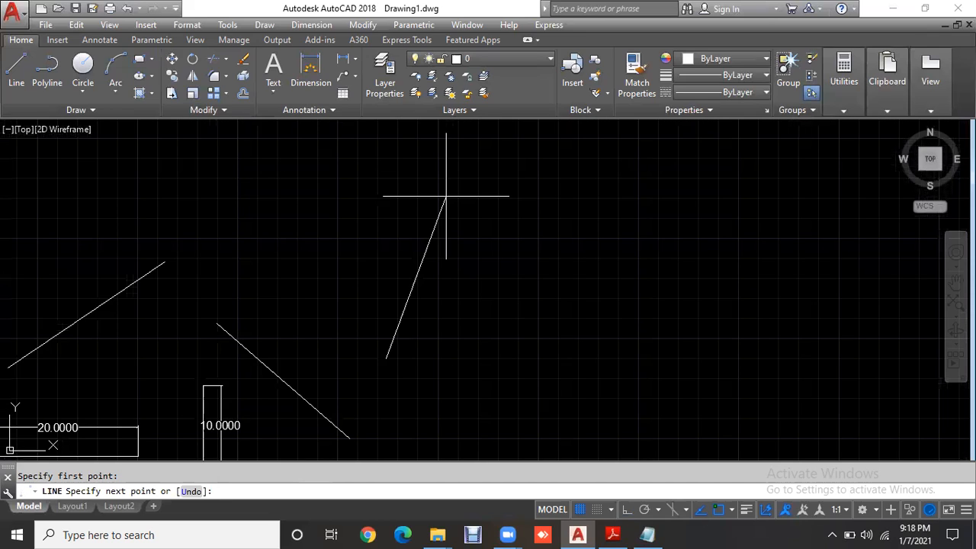
pyautogui.click(495, 172)
pyautogui.click(730, 283)
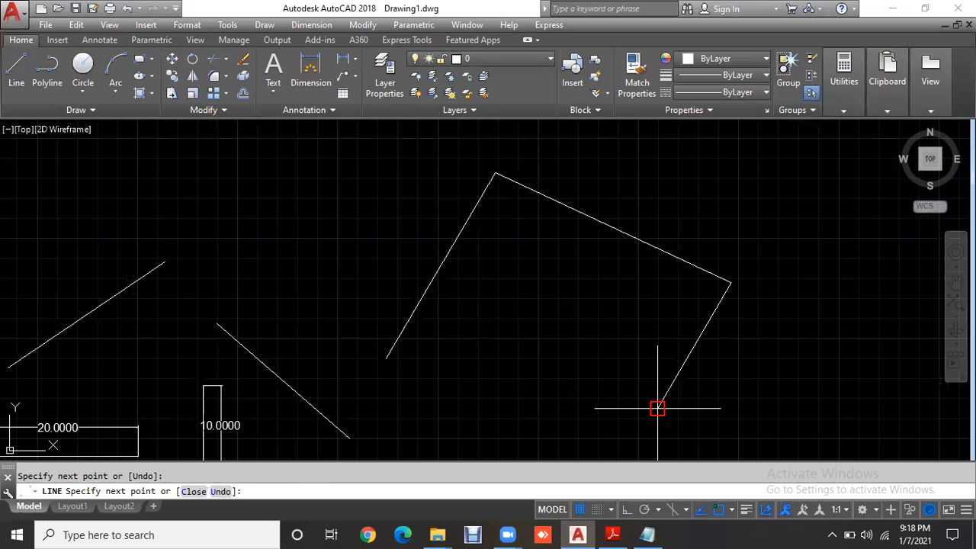
pyautogui.click(657, 408)
pyautogui.click(495, 435)
pyautogui.click(495, 311)
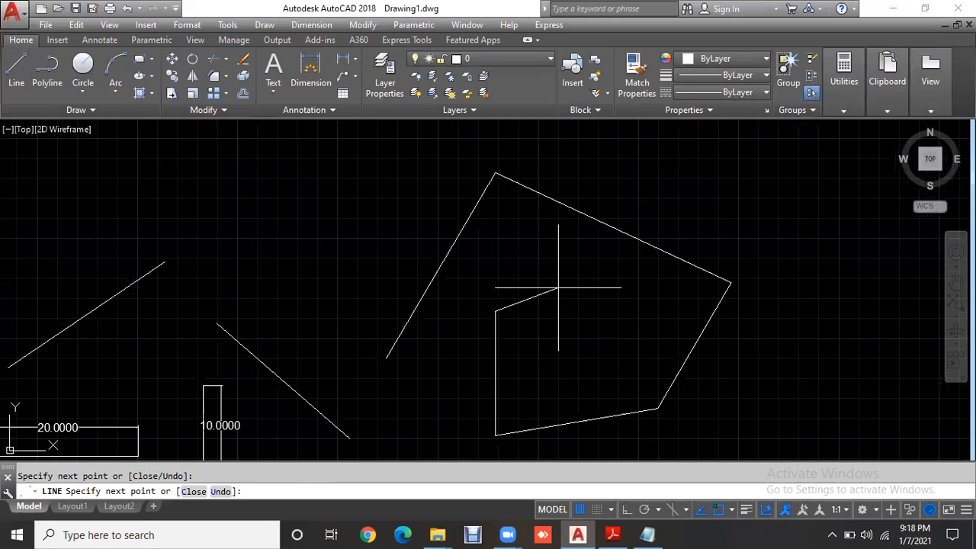
pyautogui.click(558, 289)
pyautogui.press('Escape')
# Switch to the Notepad notes and review the LINEAR DIMENSION entry on measuring the height and depth of an inclined line
pyautogui.moveTo(472, 314); pyautogui.dragTo(598, 265, button='middle')
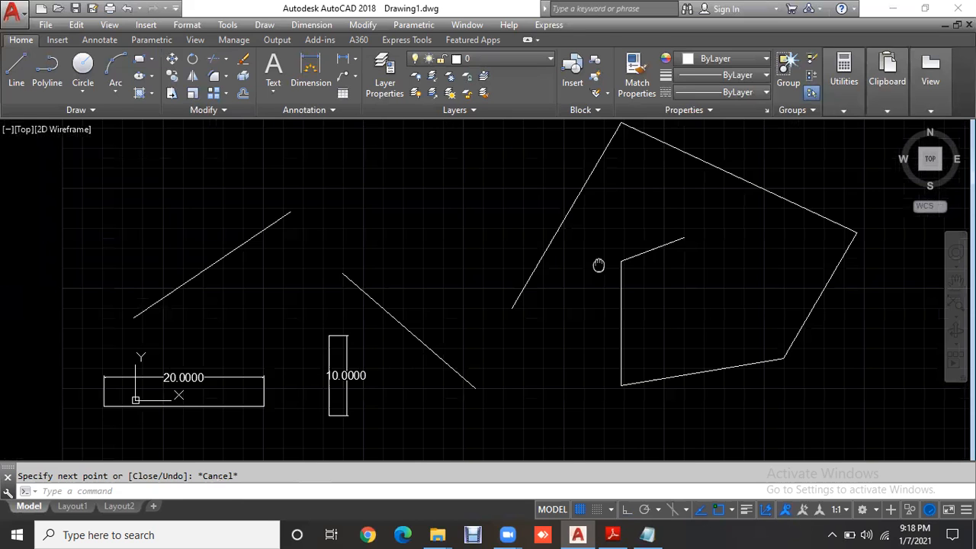
pyautogui.scroll(2, 314, 285)
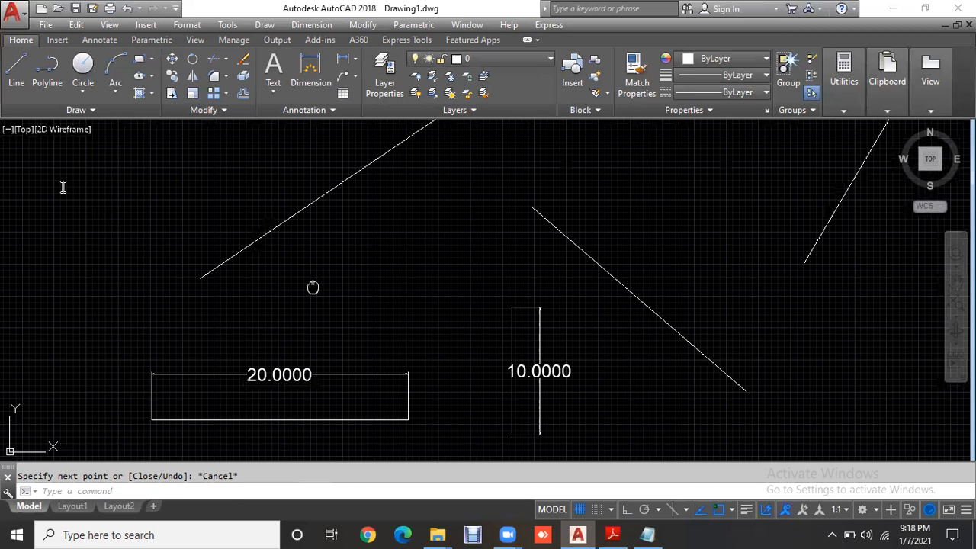
pyautogui.hotkey('alt', 'Tab')
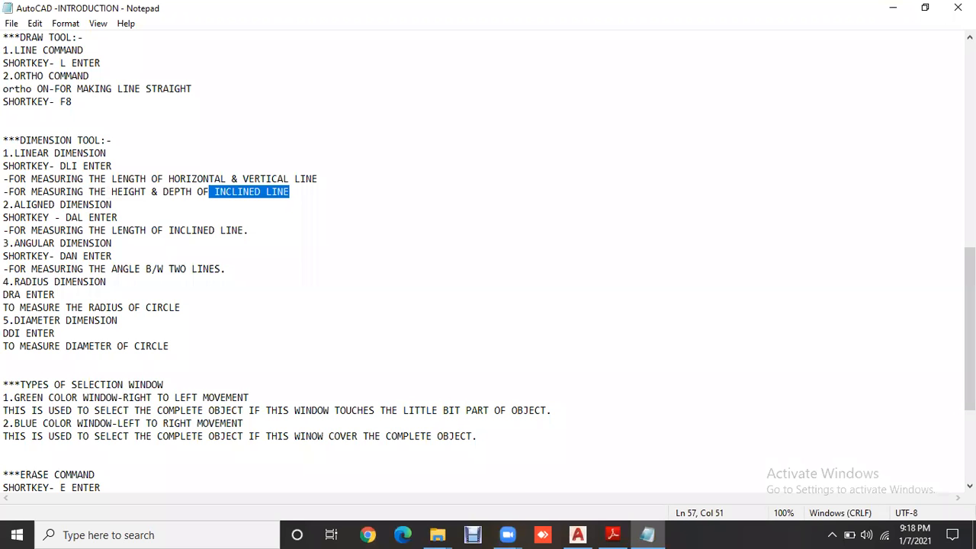
# Switch to AutoCAD and place a vertical linear dimension (DLI) between the endpoints of the rising inclined line
pyautogui.hotkey('alt', 'Tab')
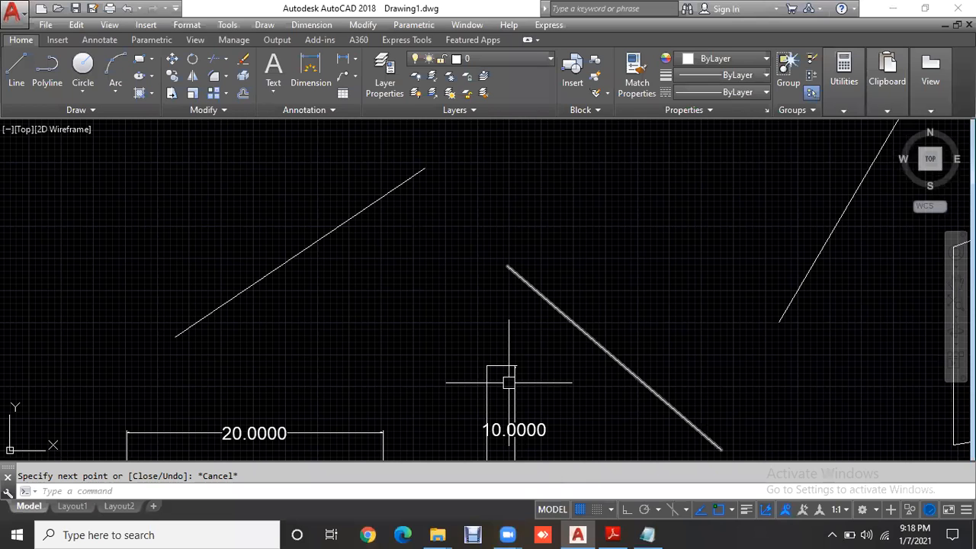
pyautogui.moveTo(558, 374); pyautogui.dragTo(548, 367, button='middle')
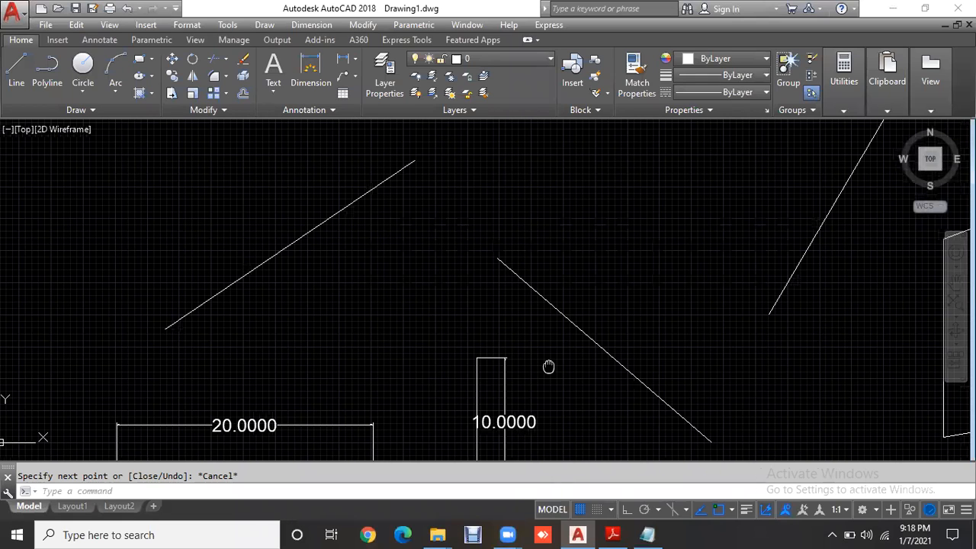
pyautogui.moveTo(549, 367); pyautogui.dragTo(455, 379, button='middle')
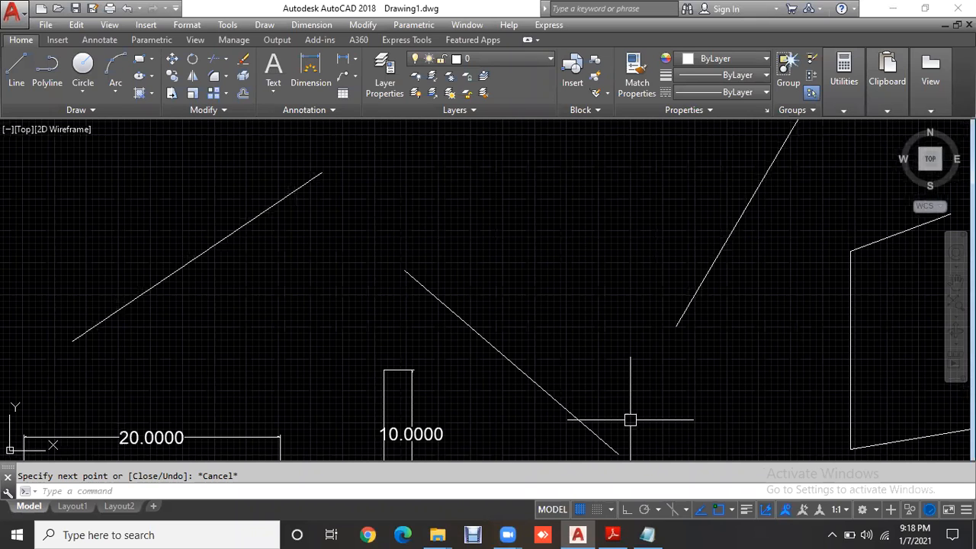
pyautogui.write('DLI')
pyautogui.press('Return')
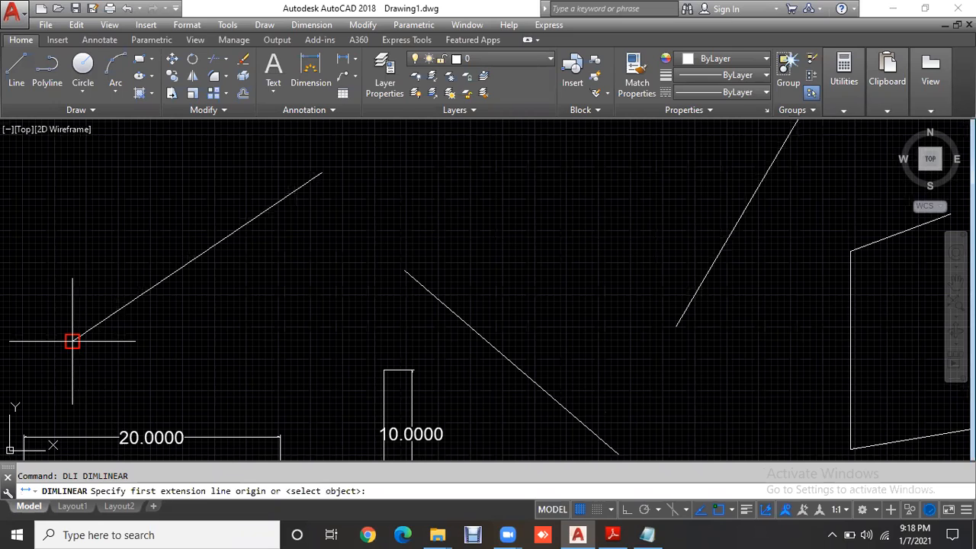
pyautogui.click(73, 342)
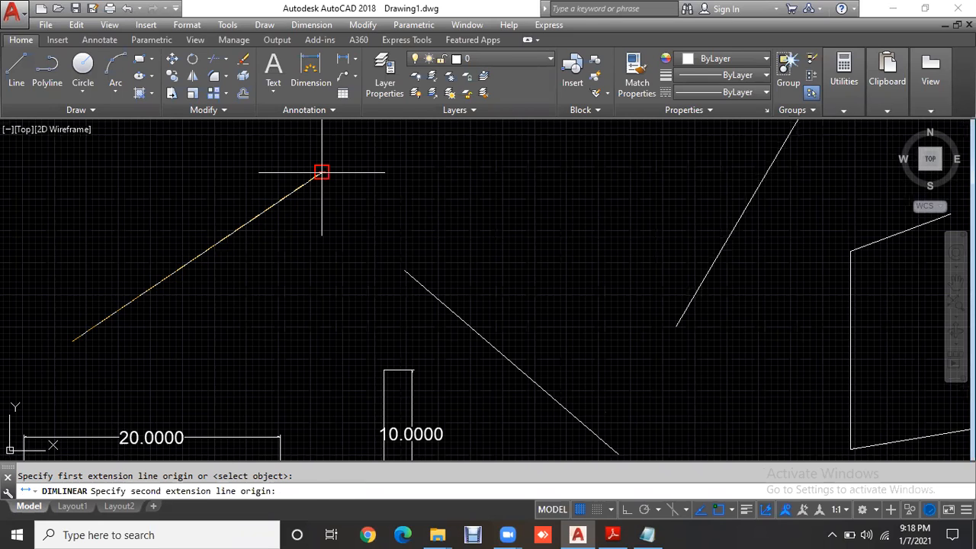
pyautogui.click(321, 172)
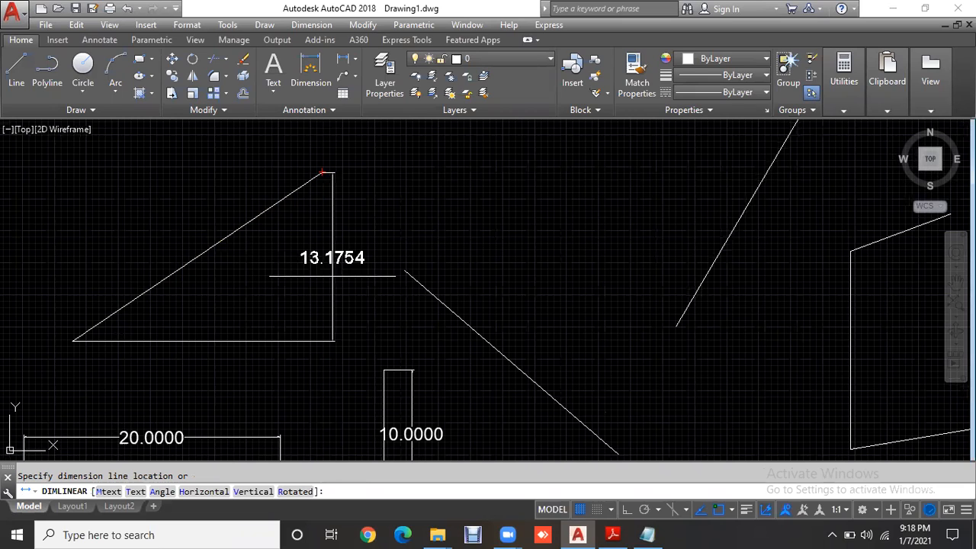
pyautogui.click(334, 277)
# Add a vertical linear dimension between the endpoints of the second, downward-sloping inclined line
pyautogui.press('Return')
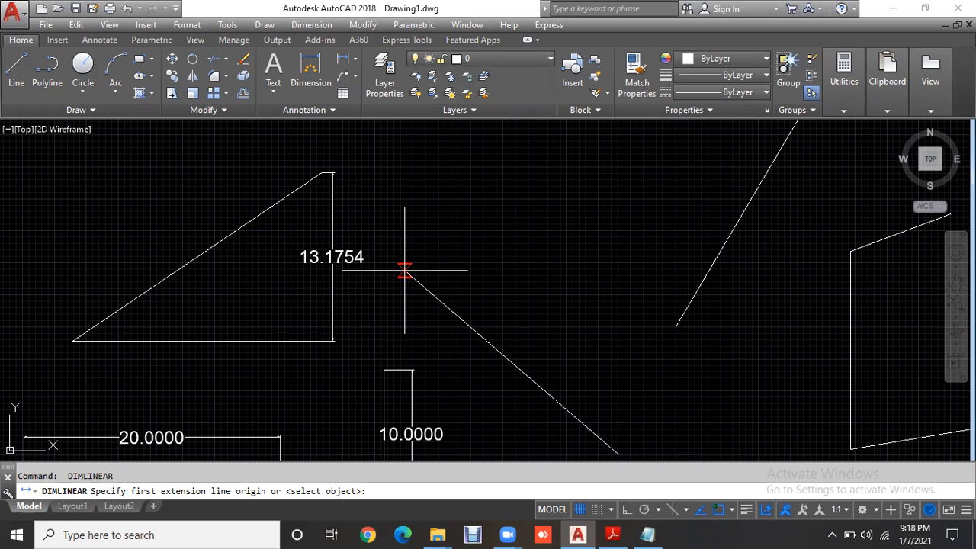
pyautogui.click(404, 268)
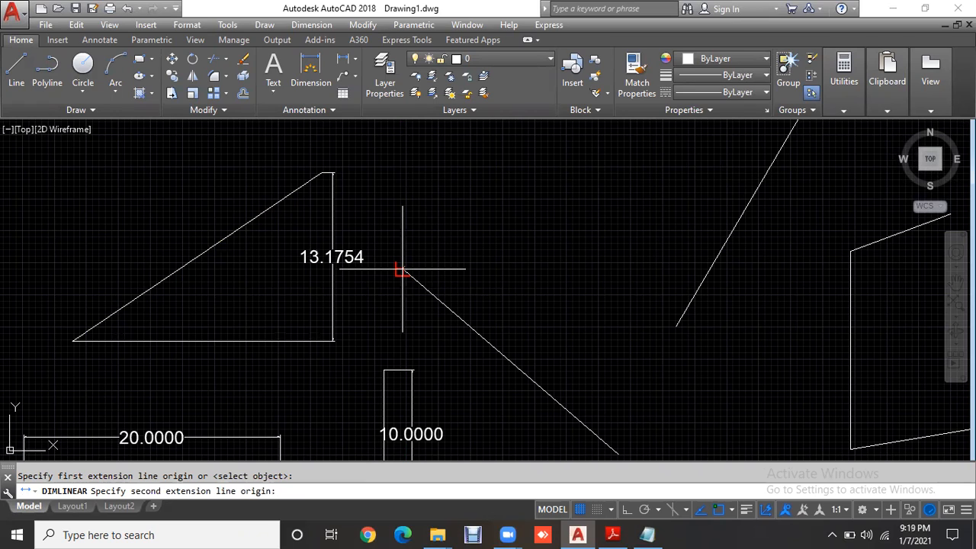
pyautogui.click(616, 451)
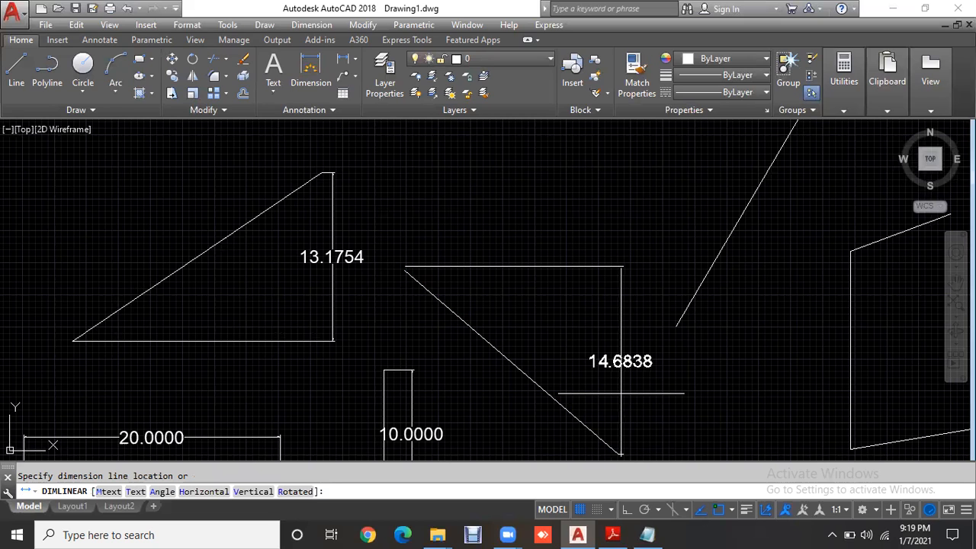
pyautogui.click(621, 393)
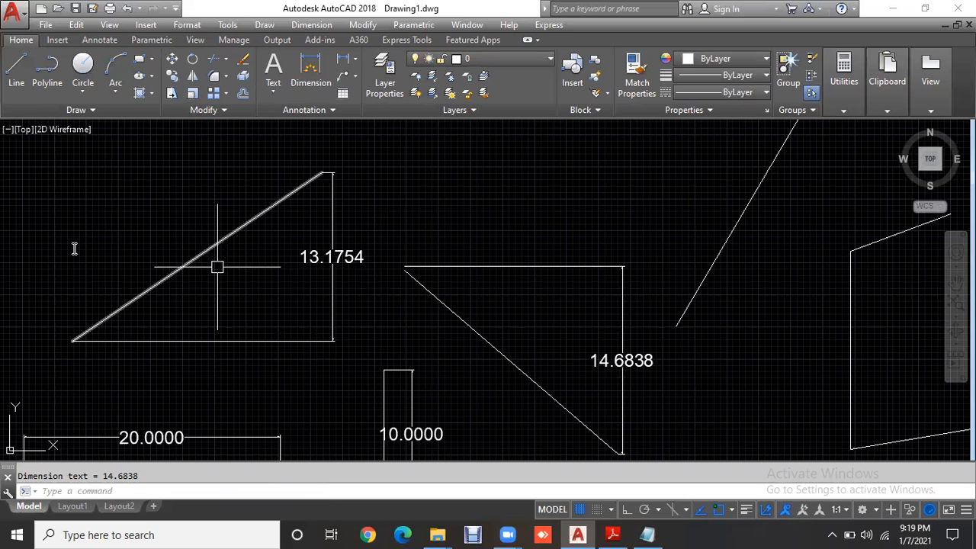
# Switch to the Notepad notes and review the ALIGNED DIMENSION entry, highlighting its DAL shortcut and its use for measuring an inclined line's length
pyautogui.moveTo(3, 204); pyautogui.dragTo(113, 204)
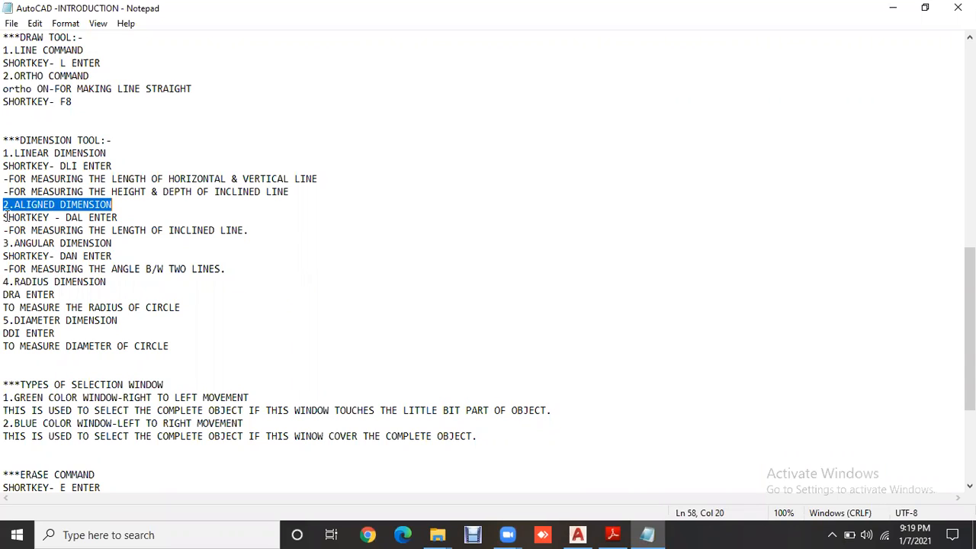
pyautogui.press('Right')
pyautogui.press('Right')
pyautogui.hotkey('shift', 'Right')
pyautogui.hotkey('shift', 'Right')
pyautogui.hotkey('shift', 'End')
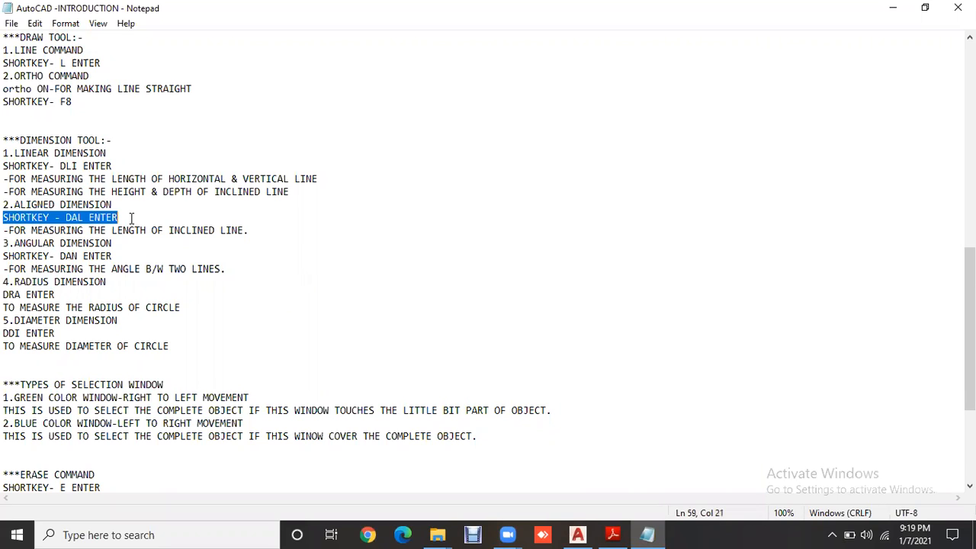
pyautogui.click(9, 230)
pyautogui.hotkey('shift', 'Right')
pyautogui.hotkey('shift', 'Right')
pyautogui.hotkey('shift', 'Right')
pyautogui.hotkey('shift', 'Right')
pyautogui.hotkey('shift', 'Right')
pyautogui.hotkey('shift', 'Right')
pyautogui.hotkey('shift', 'Right')
pyautogui.hotkey('shift', 'Right')
pyautogui.hotkey('shift', 'Right')
pyautogui.hotkey('shift', 'Right')
pyautogui.hotkey('shift', 'Right')
pyautogui.hotkey('shift', 'Right')
pyautogui.hotkey('shift', 'Right')
pyautogui.hotkey('shift', 'Right')
pyautogui.hotkey('shift', 'Right')
pyautogui.hotkey('shift', 'Right')
pyautogui.hotkey('shift', 'Right')
pyautogui.hotkey('shift', 'Right')
pyautogui.hotkey('shift', 'Right')
pyautogui.hotkey('shift', 'Right')
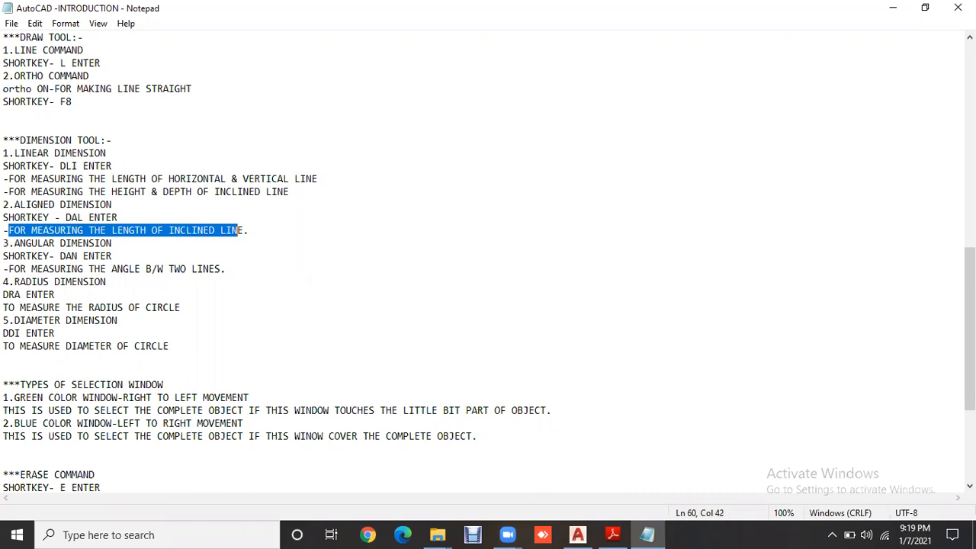
# Switch to AutoCAD and place an aligned dimension (DAL) along the upper side of the rising inclined line
pyautogui.hotkey('alt', 'Tab')
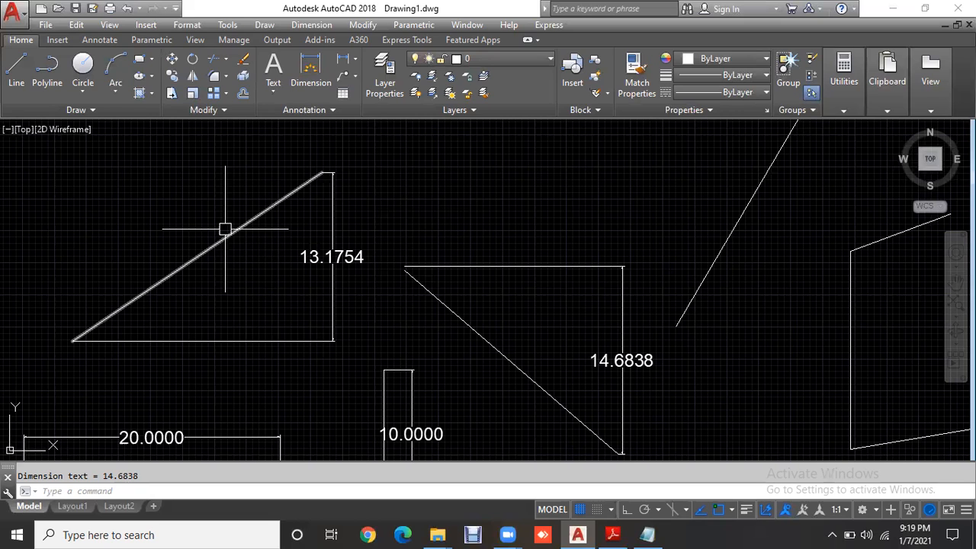
pyautogui.write('D')
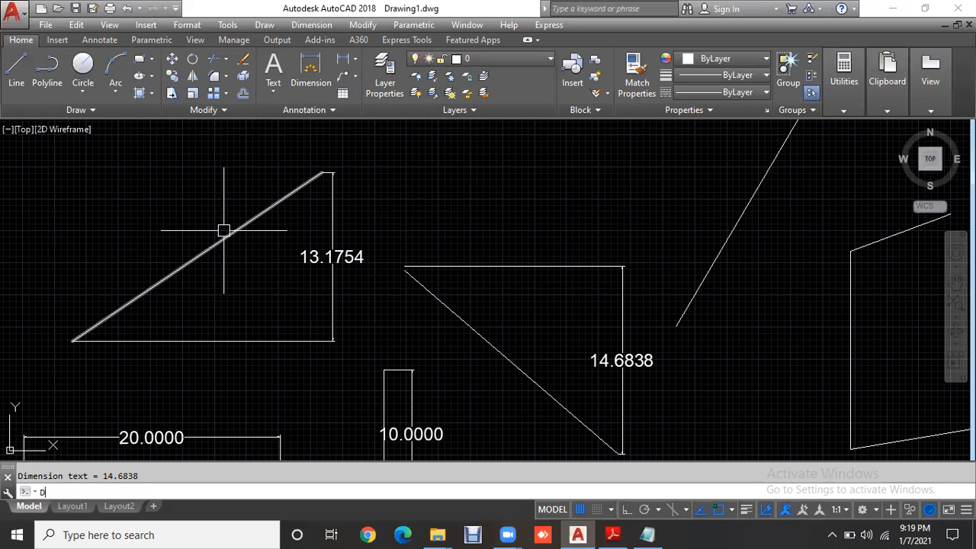
pyautogui.write('AL')
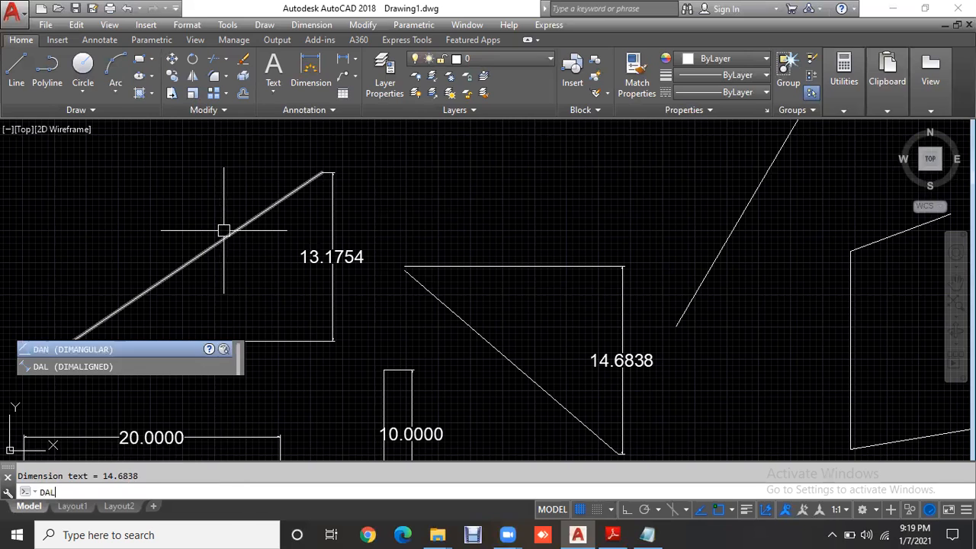
pyautogui.press('Return')
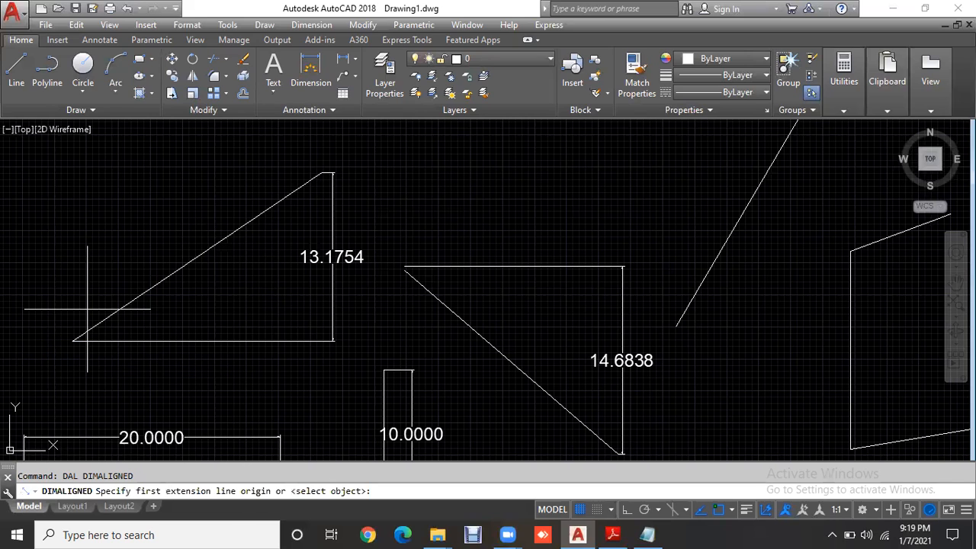
pyautogui.click(72, 341)
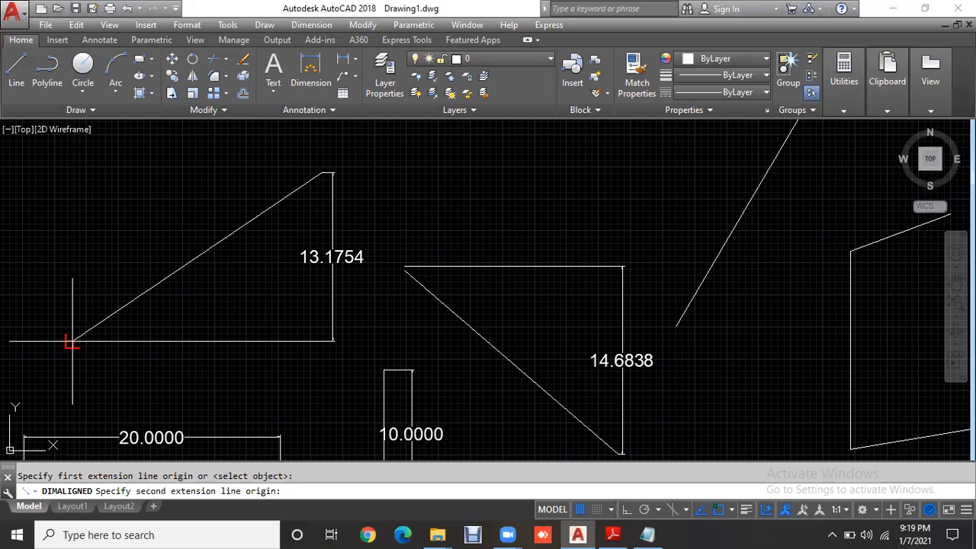
pyautogui.click(321, 171)
pyautogui.click(281, 171)
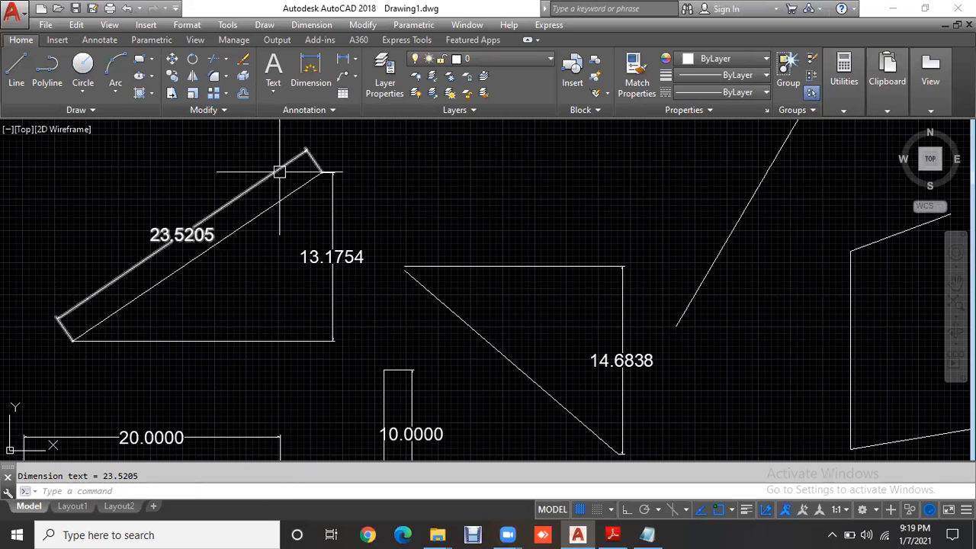
# Place an aligned dimension along the lower side of the downward-sloping inclined line, between its endpoints
pyautogui.moveTo(483, 266); pyautogui.dragTo(458, 223, button='middle')
pyautogui.click(354, 60)
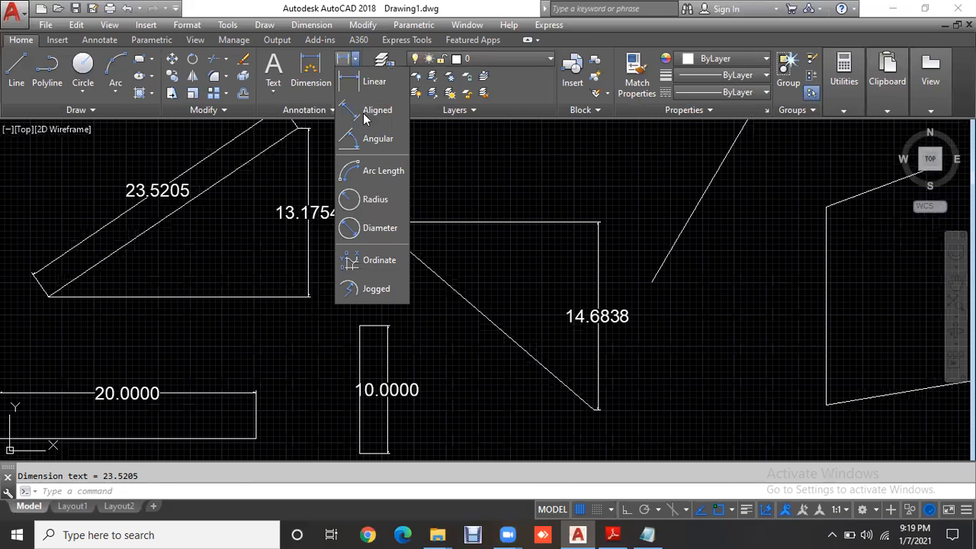
pyautogui.click(373, 110)
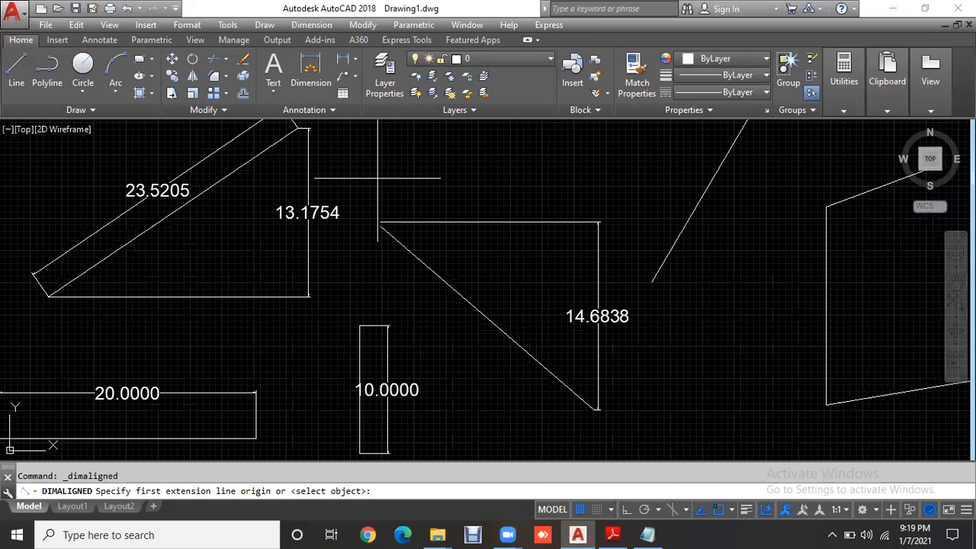
pyautogui.click(385, 228)
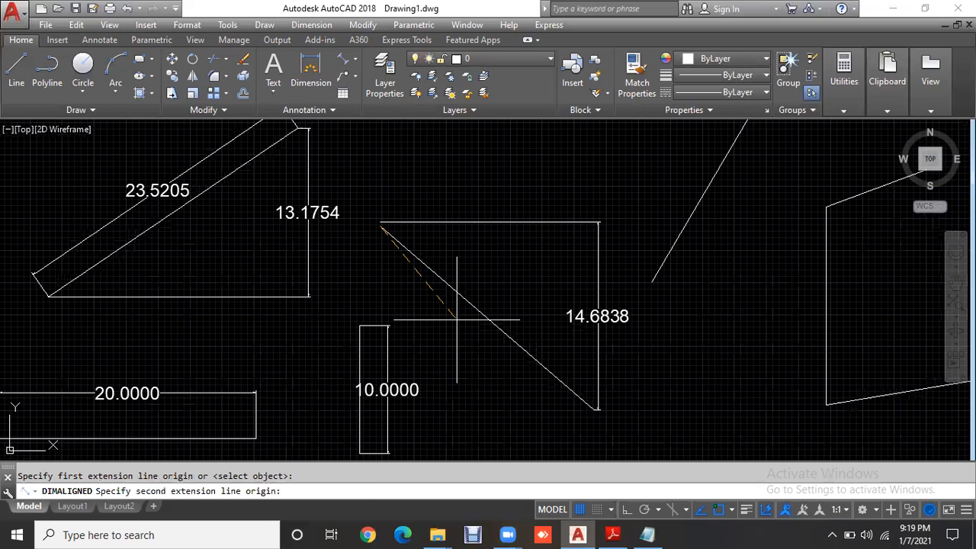
pyautogui.click(594, 410)
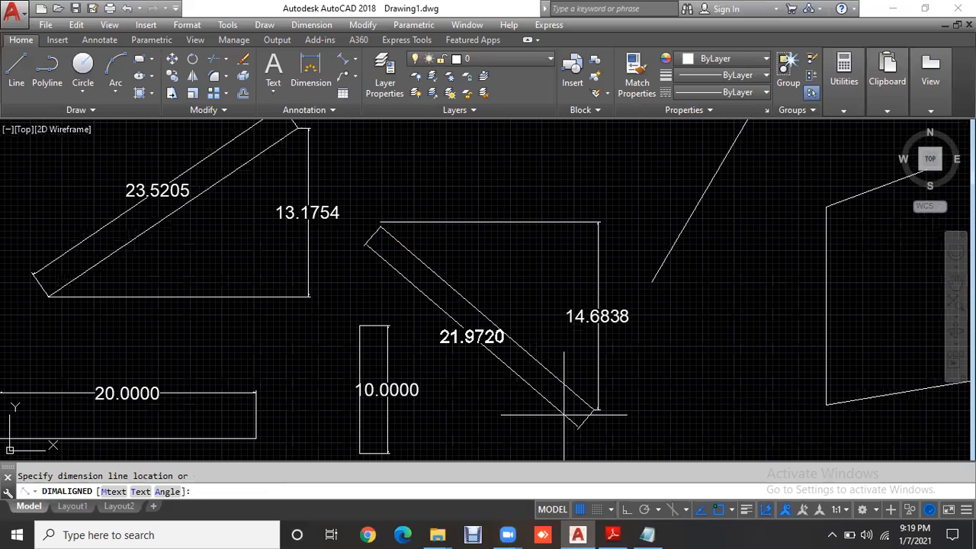
pyautogui.click(564, 415)
# Switch to the Notepad notes and review the ANGULAR DIMENSION entry, highlighting its DAN shortcut and its use for measuring the angle between two lines
pyautogui.moveTo(667, 395); pyautogui.dragTo(458, 386, button='middle')
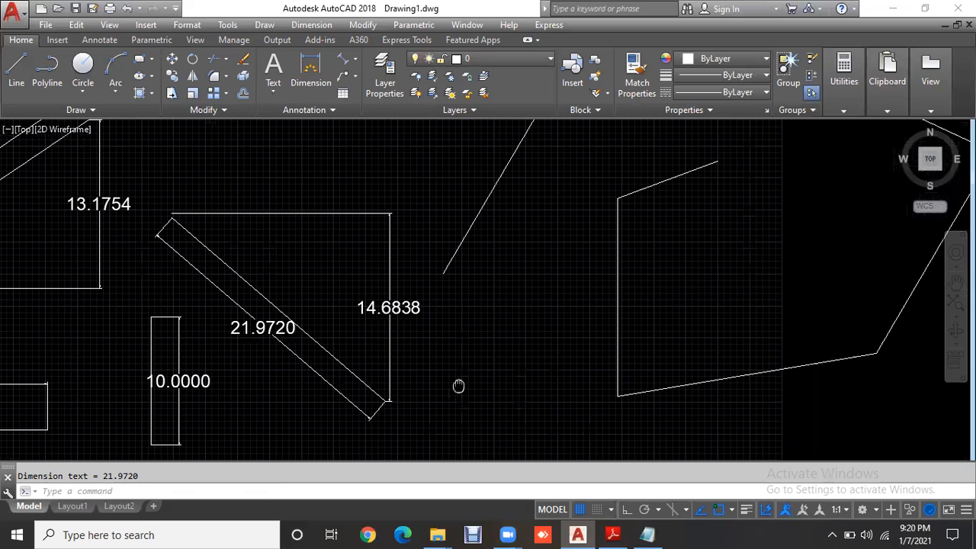
pyautogui.scroll(-2, 459, 386)
pyautogui.moveTo(355, 429)
pyautogui.mouseDown(button='middle')
pyautogui.moveTo(474, 333)
pyautogui.moveTo(435, 387)
pyautogui.mouseUp(button='middle')
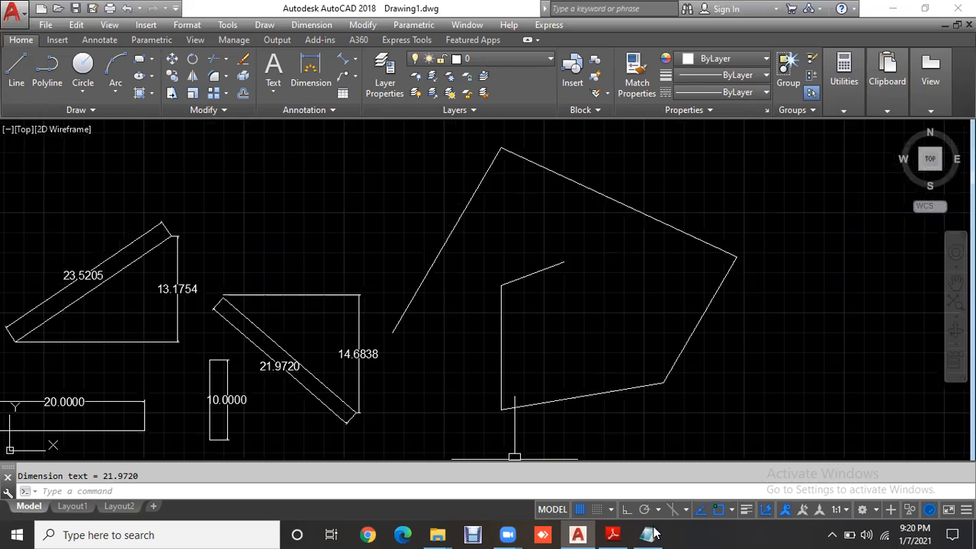
pyautogui.moveTo(13, 243); pyautogui.dragTo(135, 249)
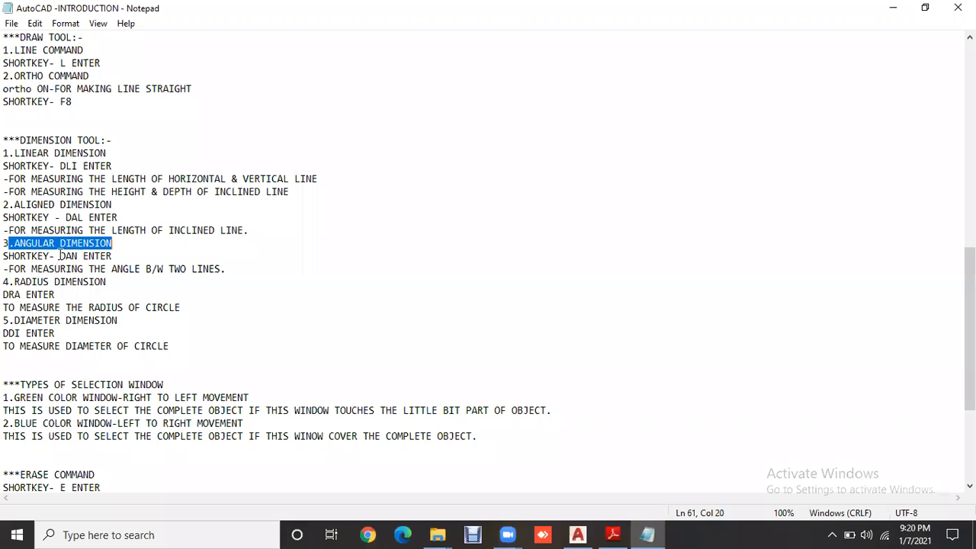
pyautogui.click(60, 255)
pyautogui.hotkey('shift', 'End')
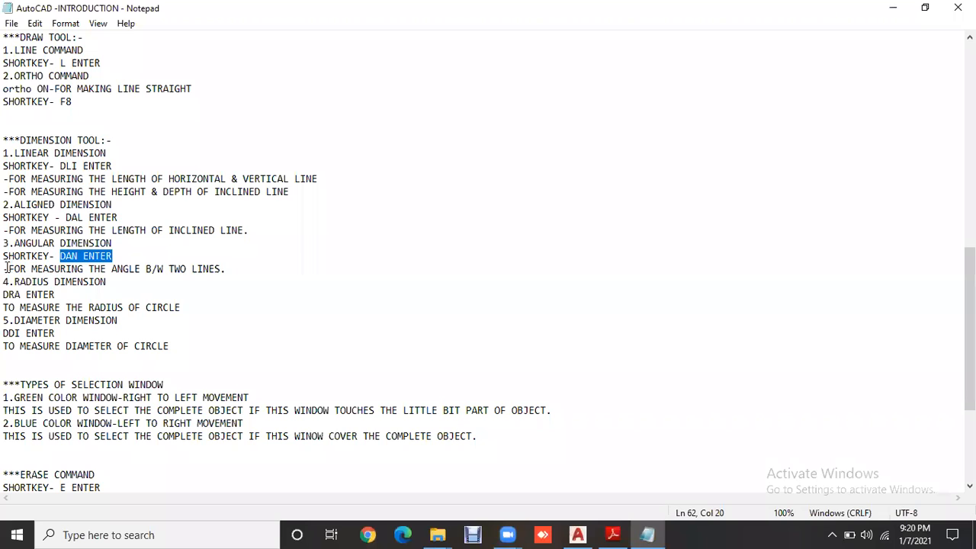
pyautogui.tripleClick(88, 268)
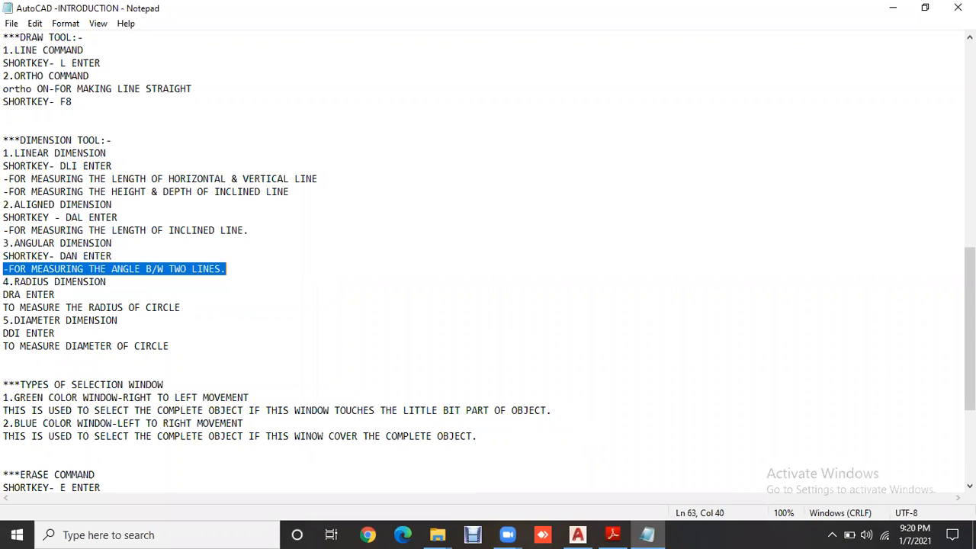
# Switch to AutoCAD and place an angular dimension (DAN) inside the top corner of the open polygon, between its two longest sloping lines
pyautogui.hotkey('alt', 'Tab')
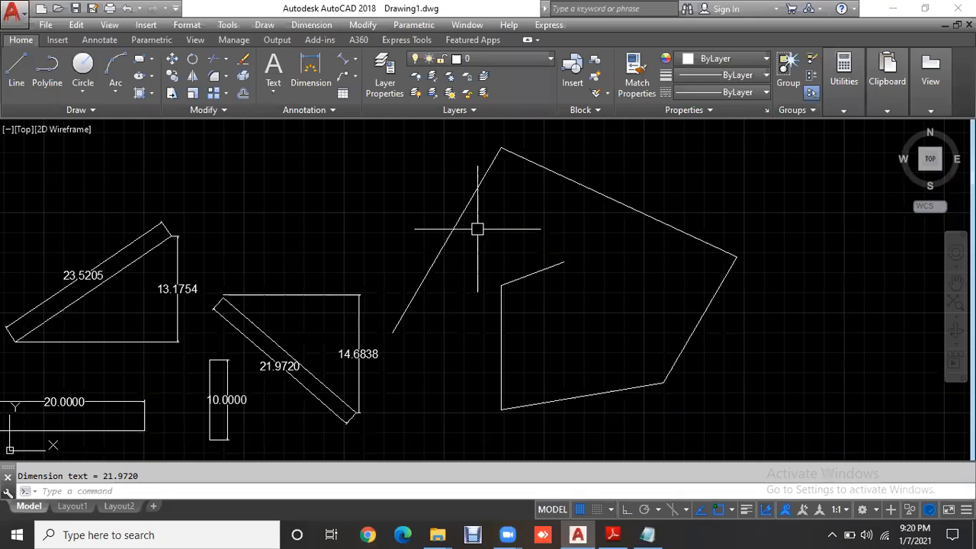
pyautogui.write('DA')
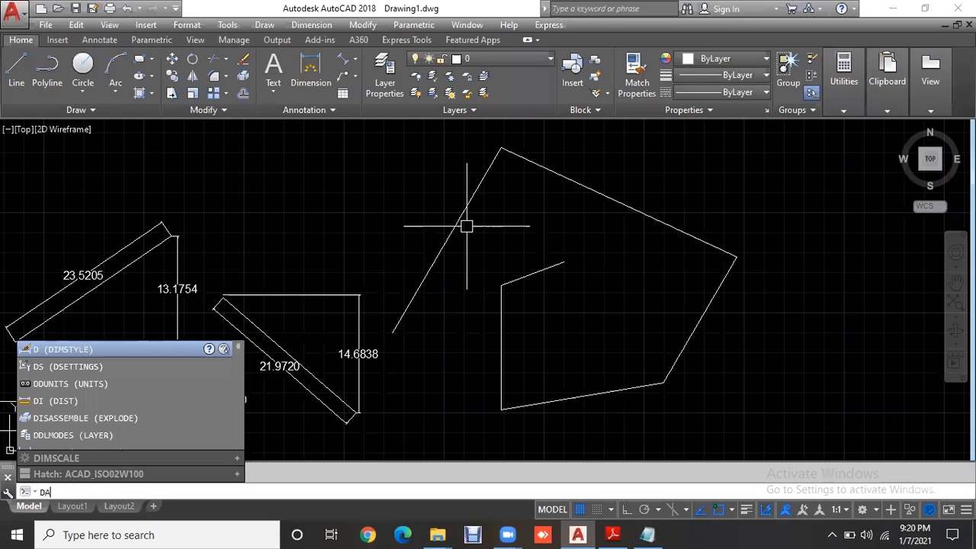
pyautogui.write('N')
pyautogui.press('Return')
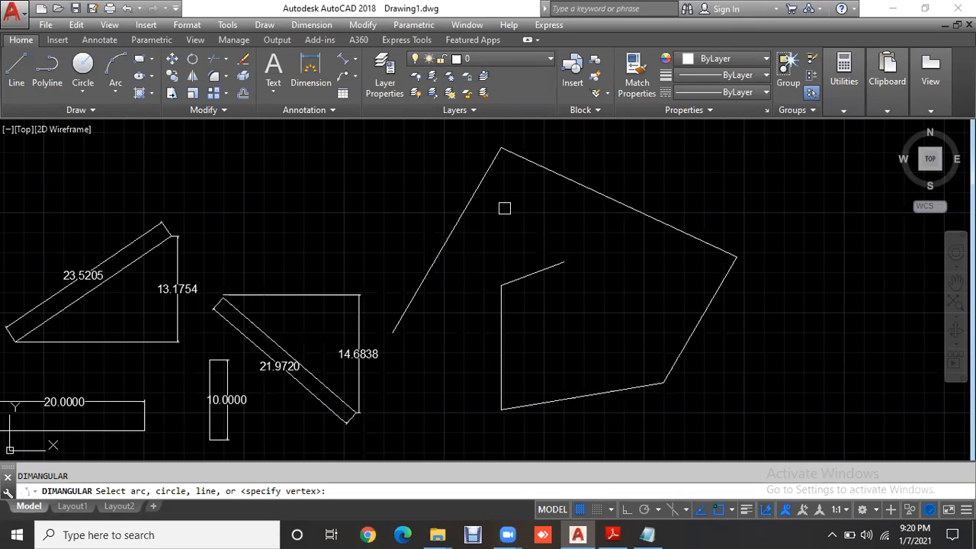
pyautogui.click(474, 205)
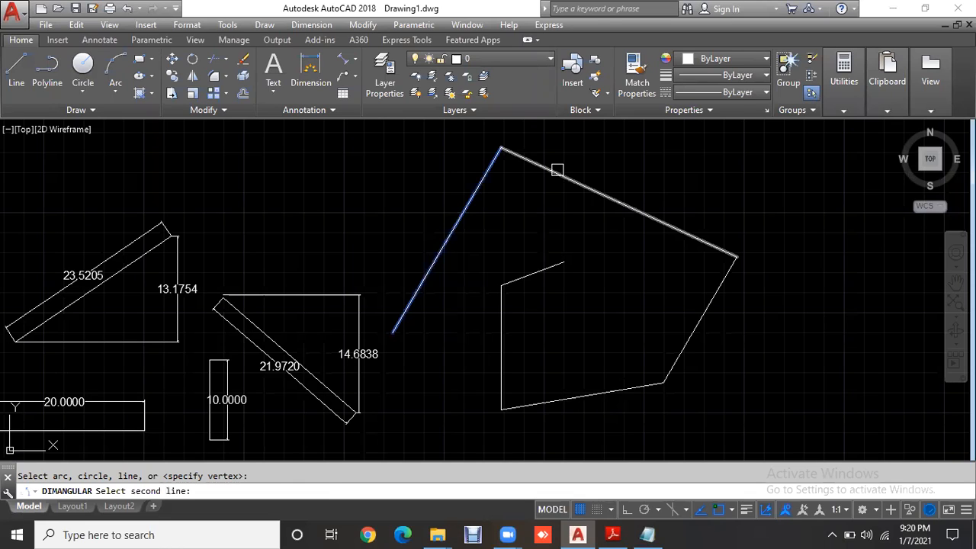
pyautogui.click(557, 170)
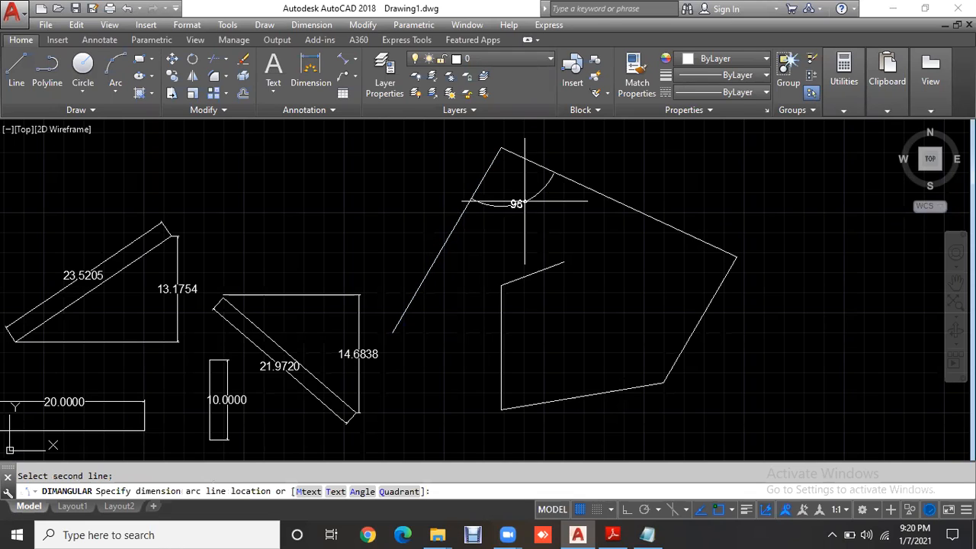
pyautogui.moveTo(525, 201); pyautogui.dragTo(528, 273, button='middle')
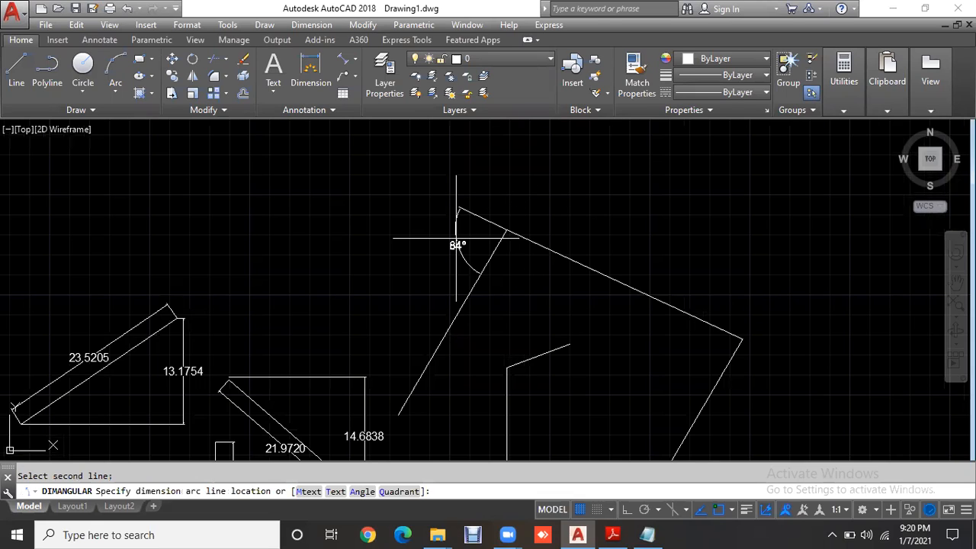
pyautogui.click(517, 272)
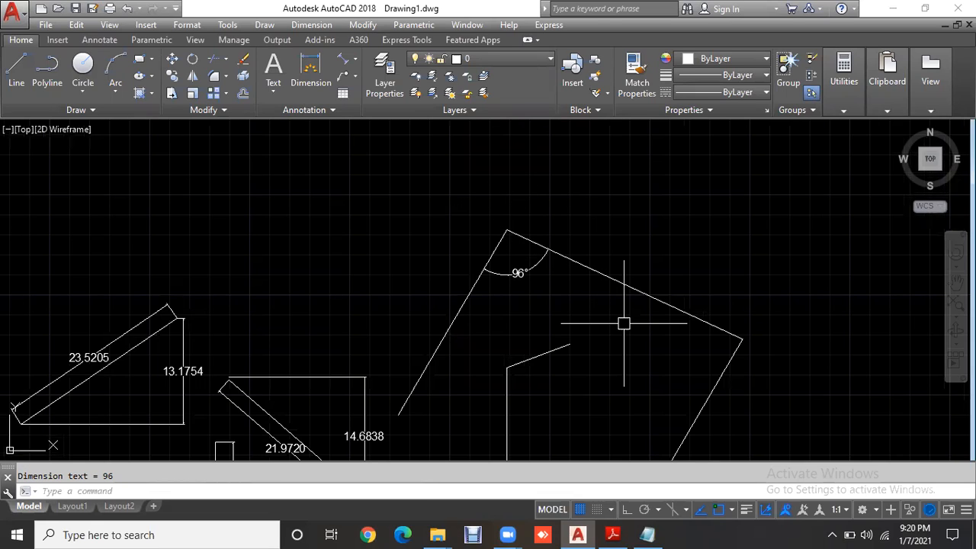
# Add an angular dimension inside the polygon's rightmost corner, between the long upper line and the line descending from it
pyautogui.press('Return')
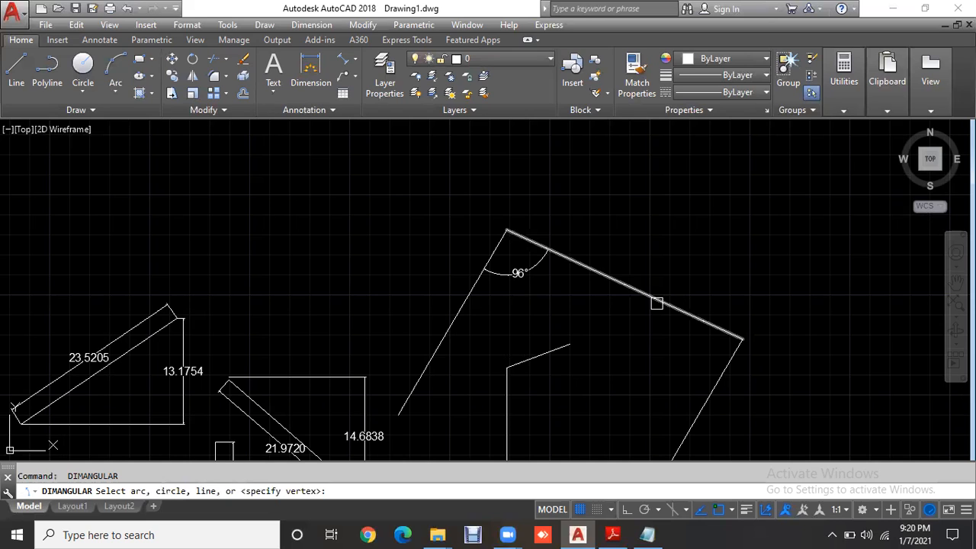
pyautogui.click(656, 304)
pyautogui.click(715, 378)
pyautogui.click(700, 379)
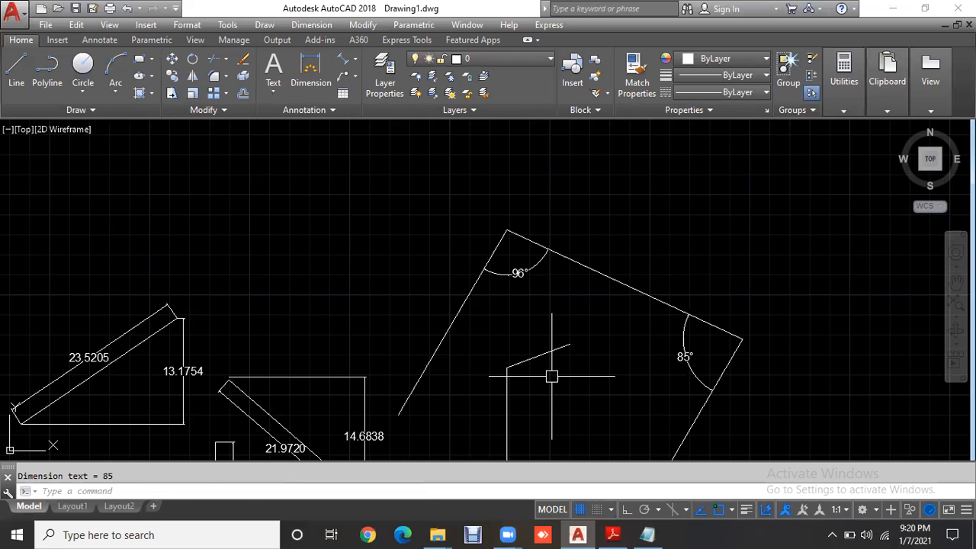
# Place an angular dimension inside the polygon's lower-right corner, between the descending line and the bottom line
pyautogui.moveTo(574, 368); pyautogui.dragTo(557, 260, button='middle')
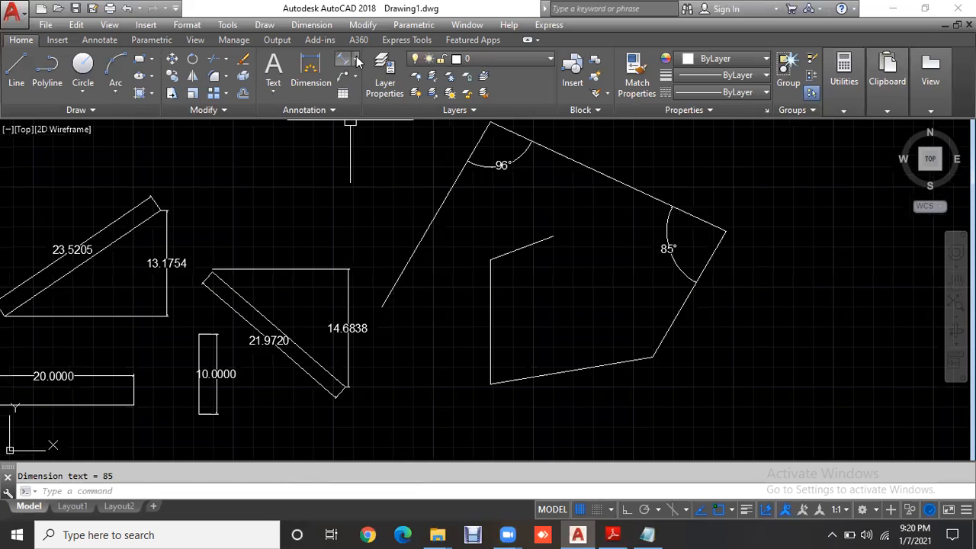
pyautogui.click(369, 139)
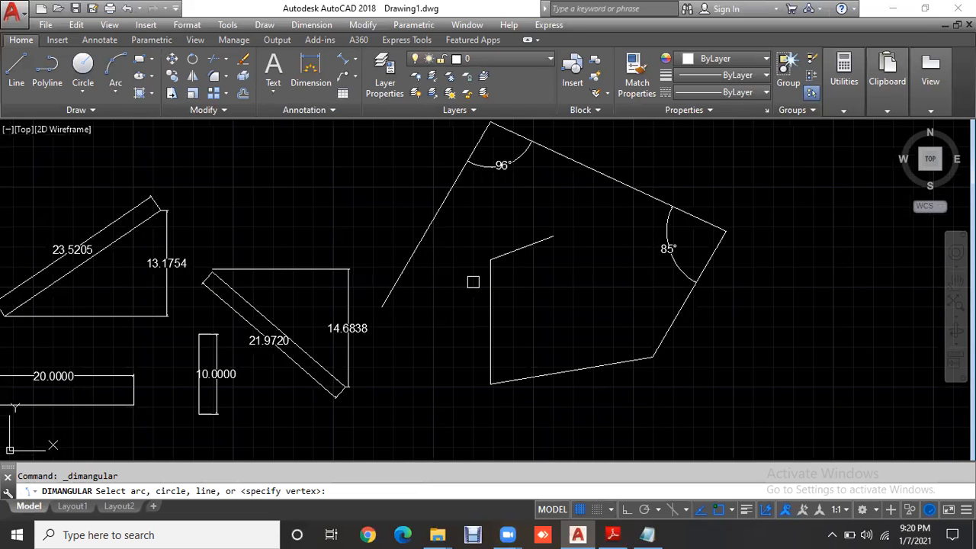
pyautogui.click(660, 346)
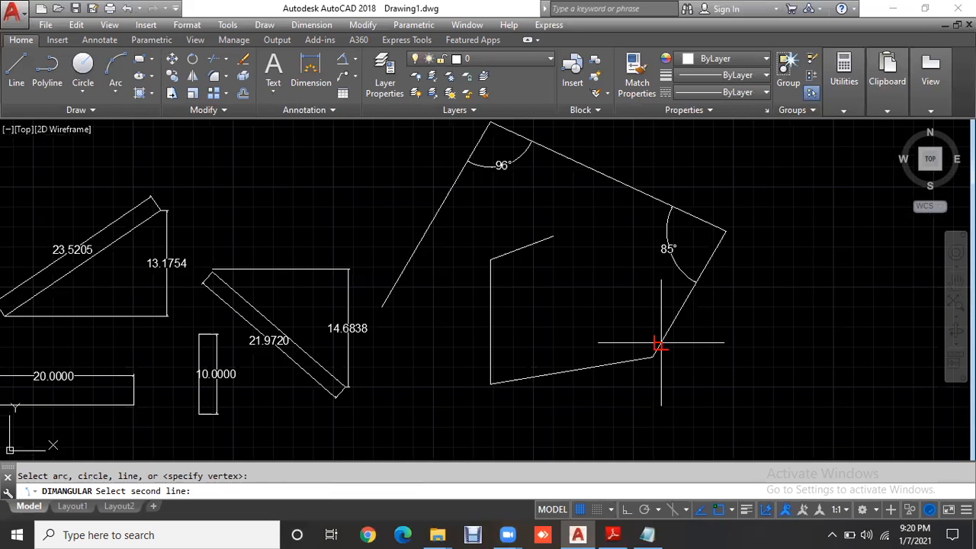
pyautogui.click(625, 361)
pyautogui.click(630, 326)
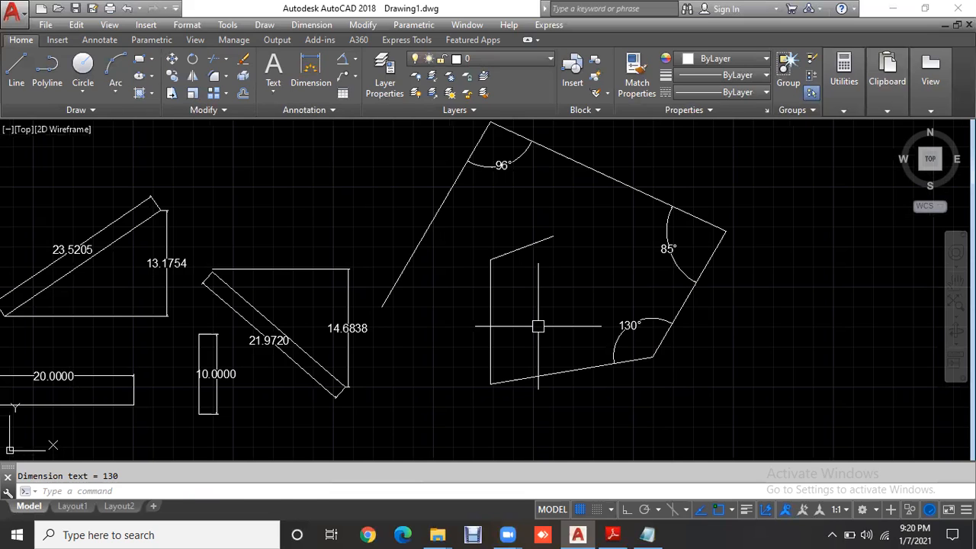
# Add angular dimensions inside the corners at the lower and upper ends of the polygon's vertical line
pyautogui.press('Return')
pyautogui.click(493, 324)
pyautogui.click(523, 378)
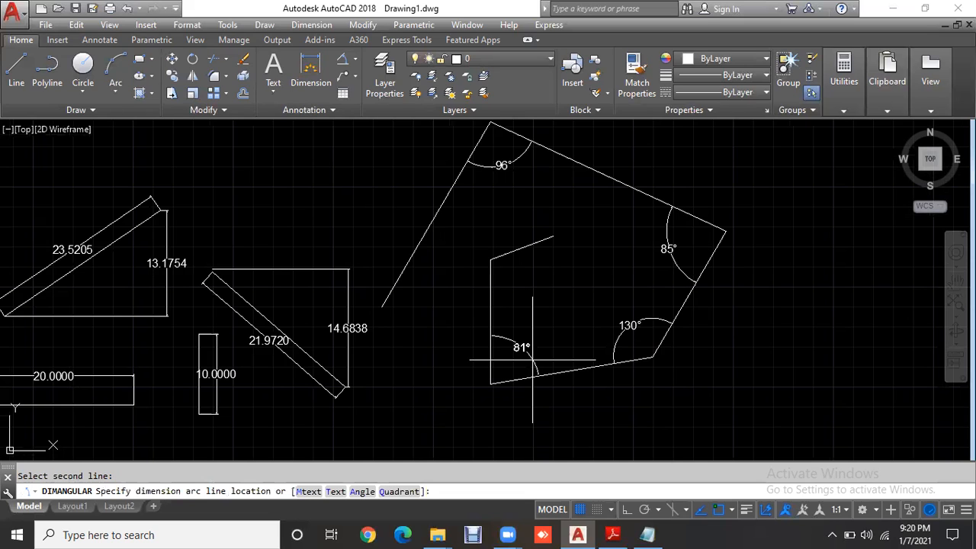
pyautogui.click(532, 360)
pyautogui.press('Return')
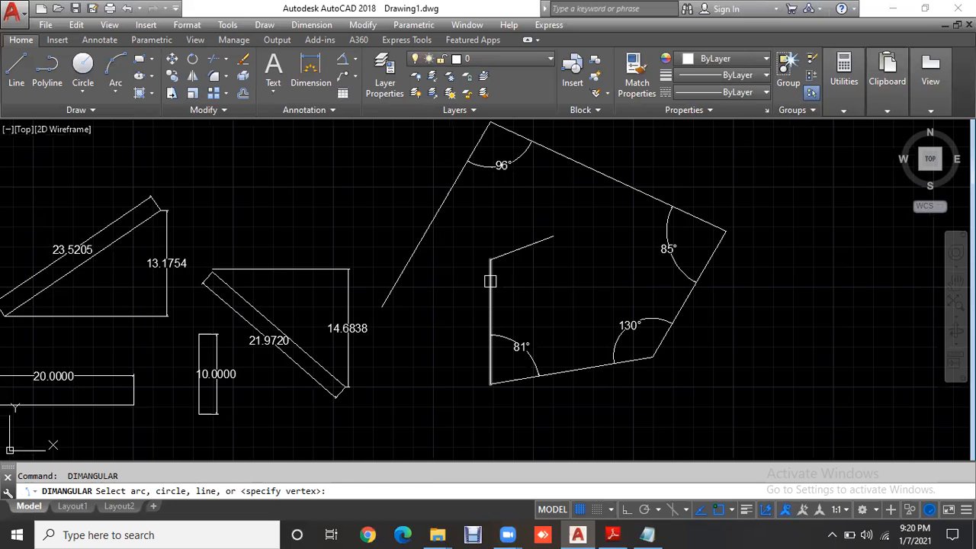
pyautogui.click(490, 281)
pyautogui.click(507, 254)
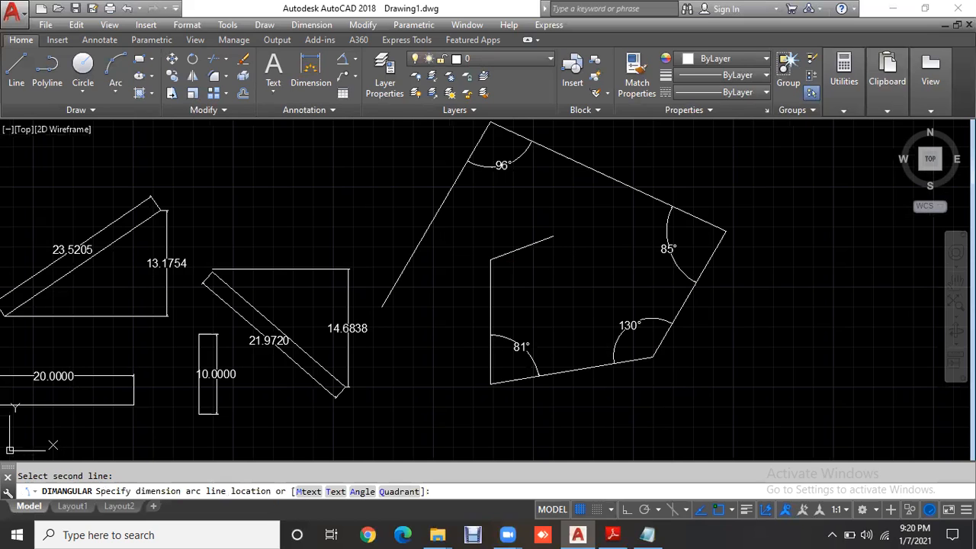
pyautogui.click(534, 283)
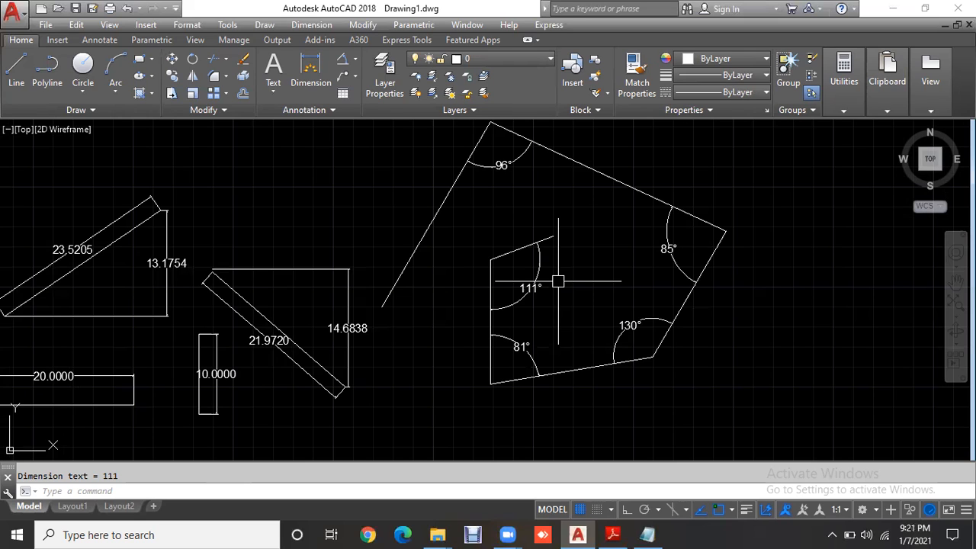
# Draw an open zigzag chain of seven connected line segments in the empty area right of the dimensioned polygon, ending inside the shape
pyautogui.moveTo(744, 385); pyautogui.dragTo(233, 439, button='middle')
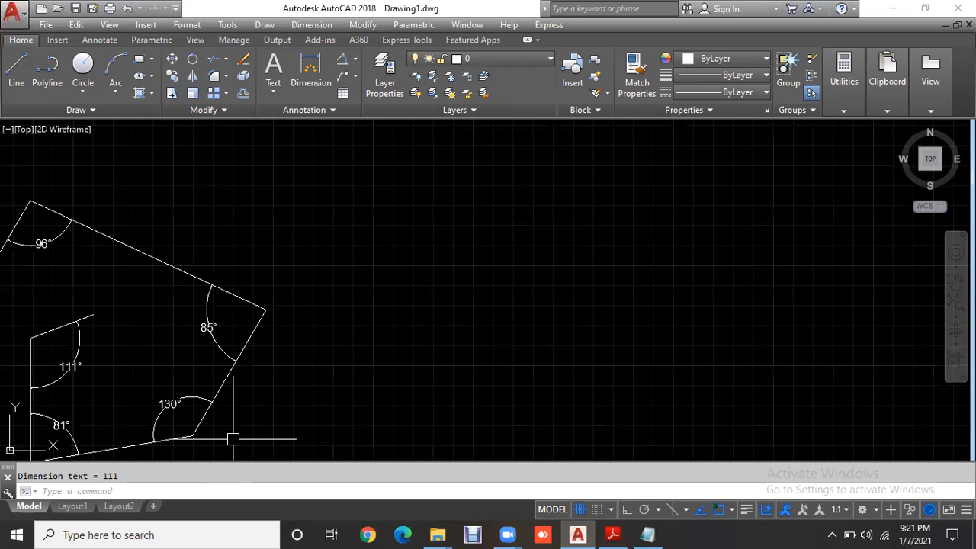
pyautogui.write('l')
pyautogui.press('Return')
pyautogui.click(310, 382)
pyautogui.click(482, 175)
pyautogui.click(680, 342)
pyautogui.click(824, 154)
pyautogui.click(838, 376)
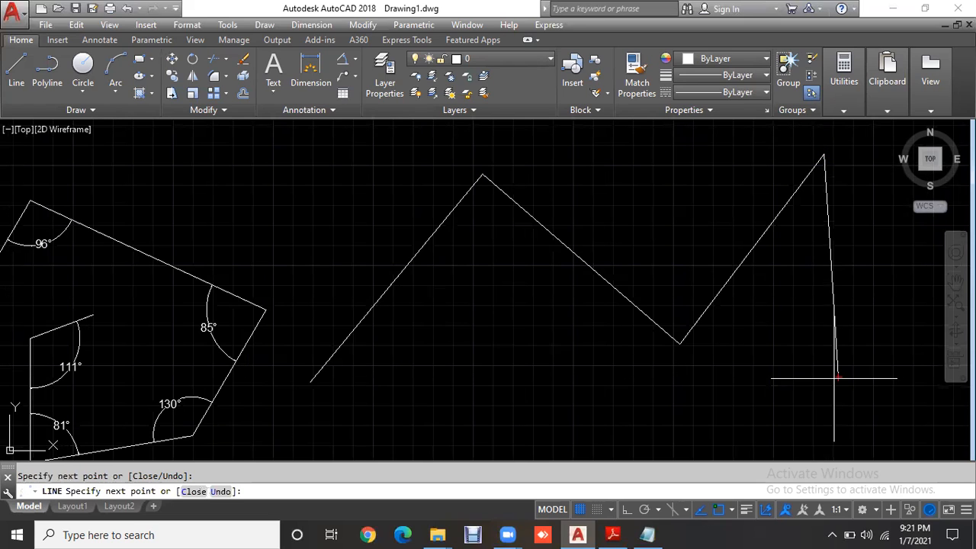
pyautogui.click(460, 400)
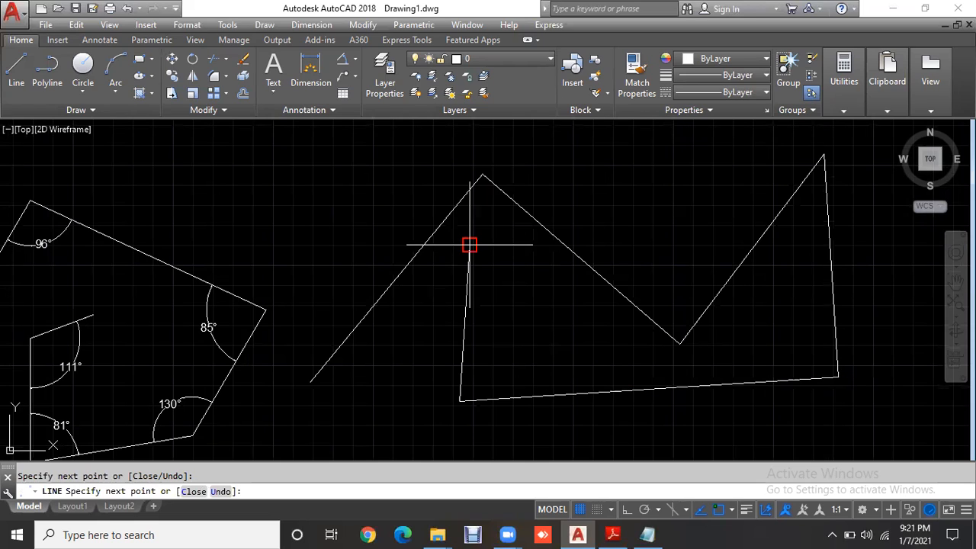
pyautogui.click(468, 245)
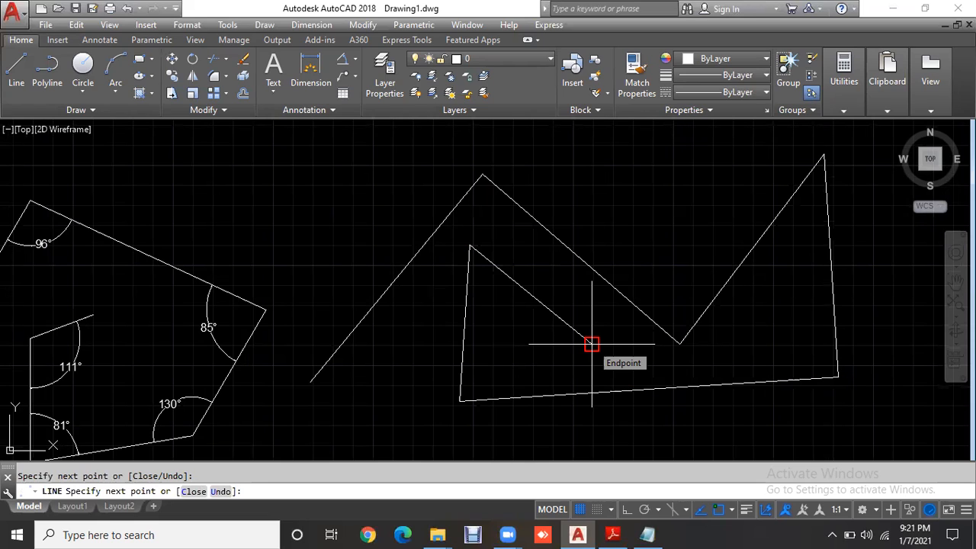
pyautogui.click(591, 344)
pyautogui.press('Escape')
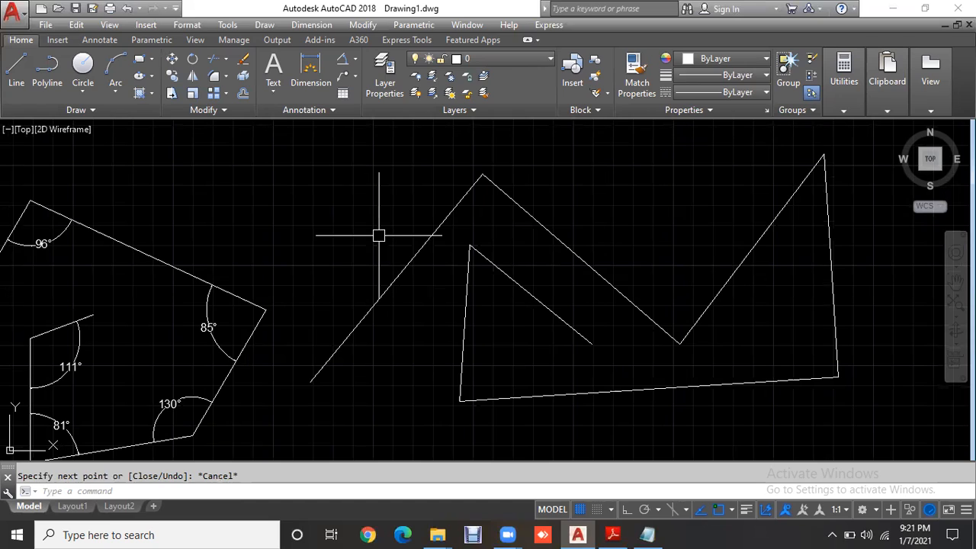
# Select the first four segments of the zigzag chain one at a time as separate objects and clear the selection
pyautogui.click(387, 272)
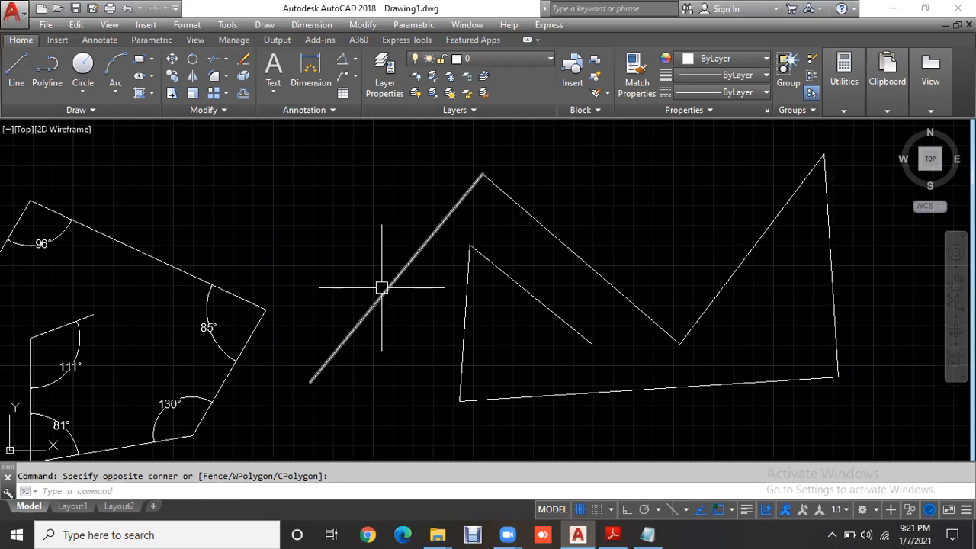
pyautogui.click(383, 291)
pyautogui.click(599, 275)
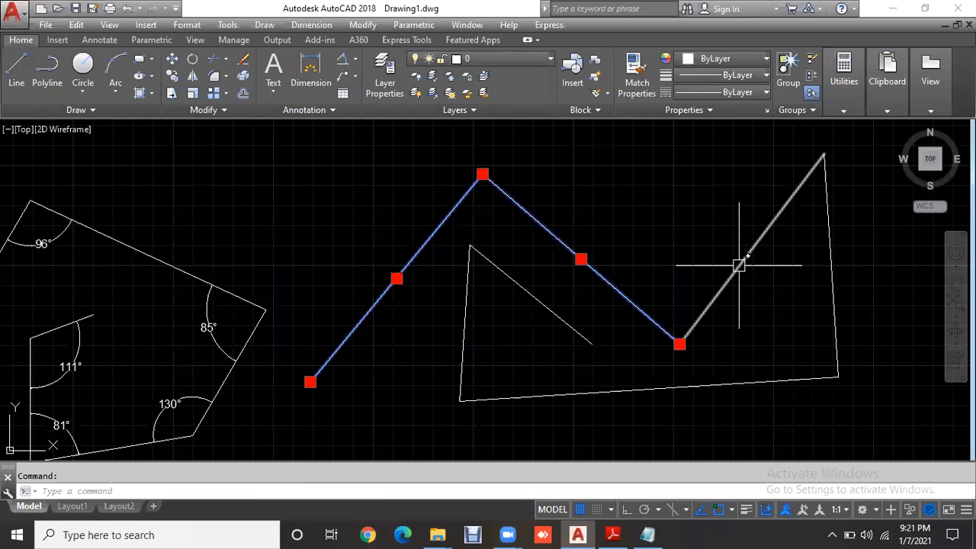
pyautogui.click(739, 266)
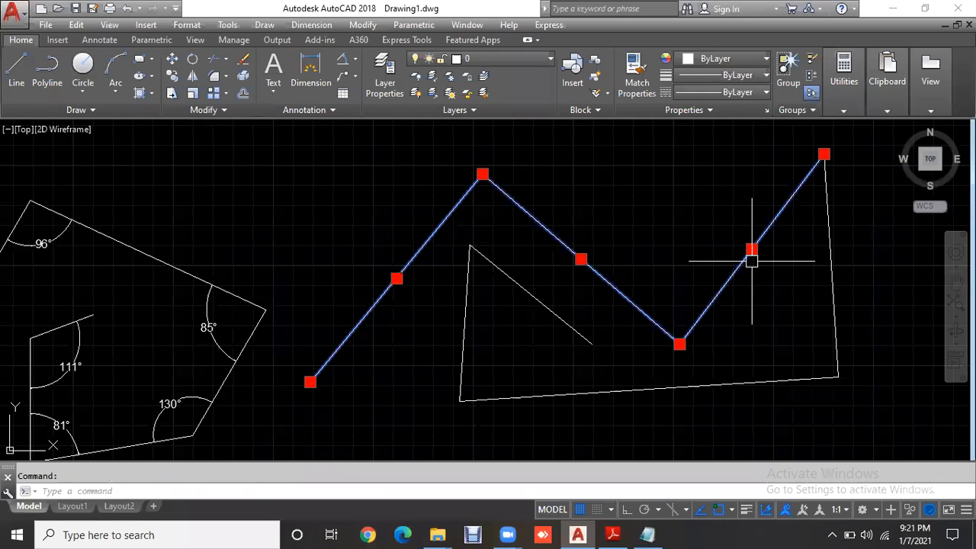
pyautogui.click(835, 263)
pyautogui.press('Escape')
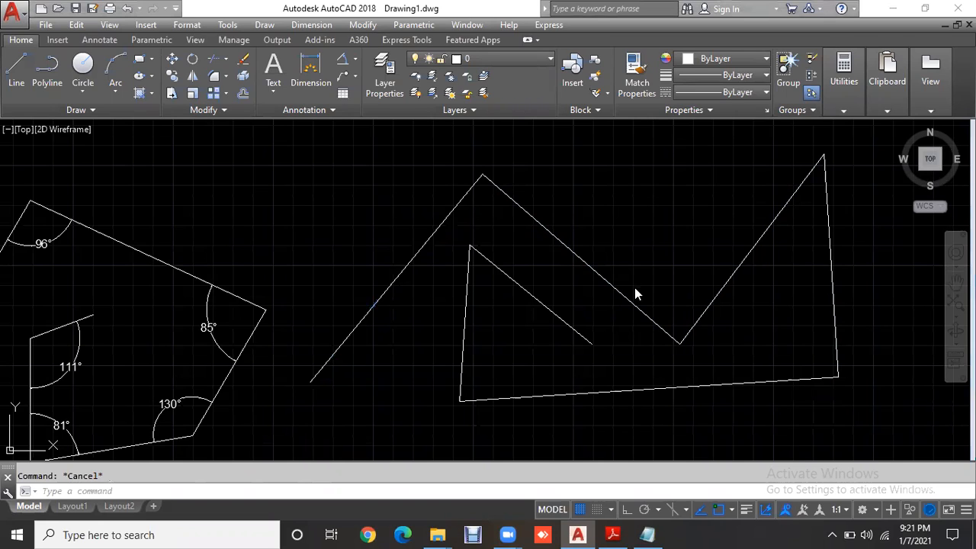
# Switch to the AutoCAD Architecture workbook in Adobe Reader, reduce its zoom to 125%, and go to Exercise 1 on page 4
pyautogui.scroll(-4, 712, 440)
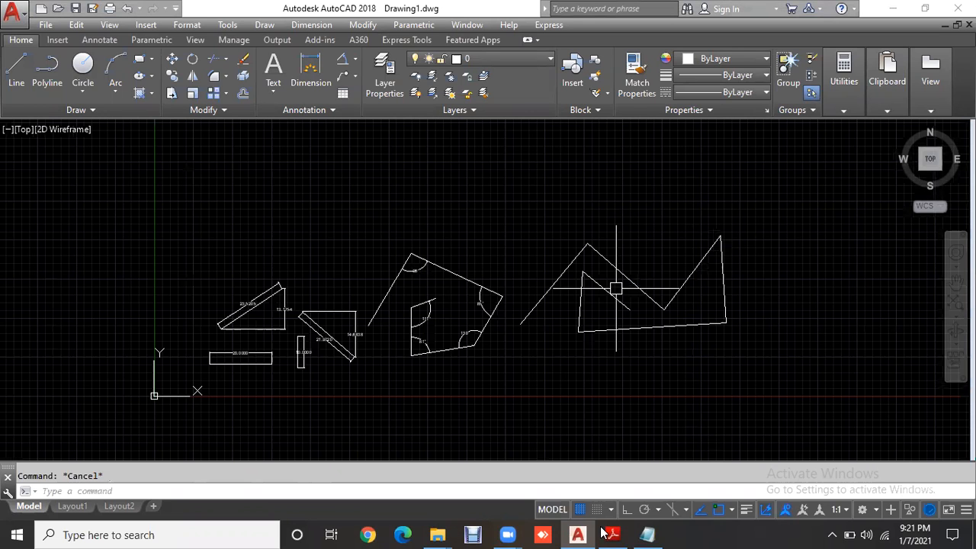
pyautogui.hotkey('alt', 'Tab')
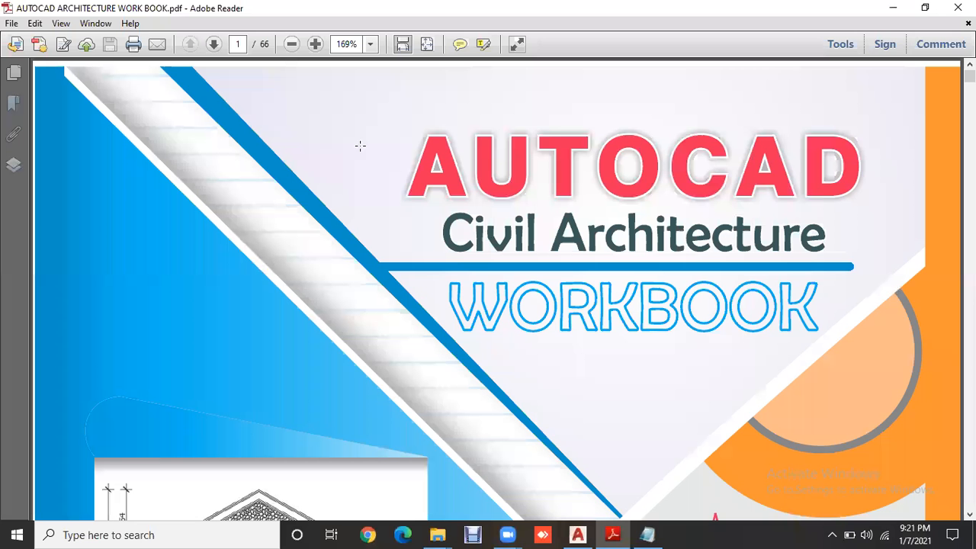
pyautogui.click(292, 48)
pyautogui.click(292, 49)
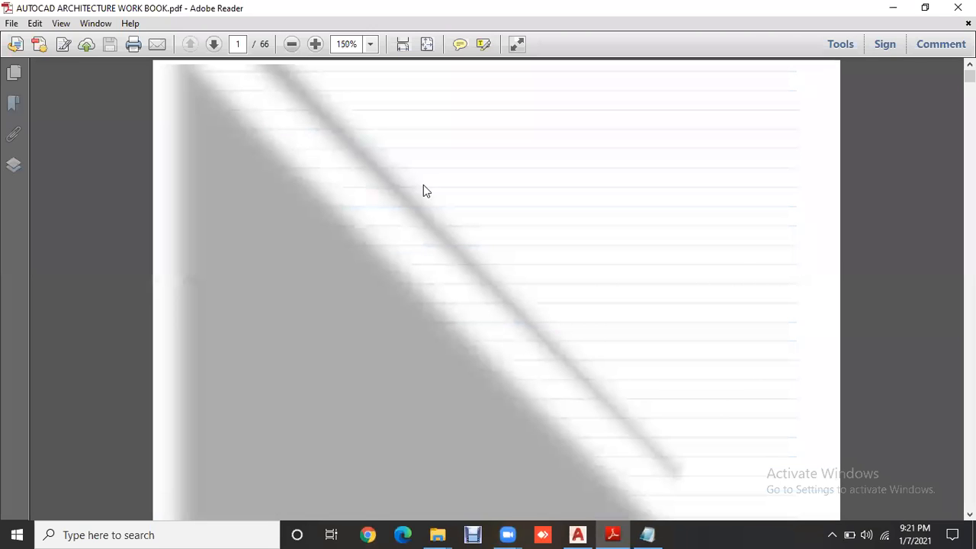
pyautogui.scroll(-3, 423, 184)
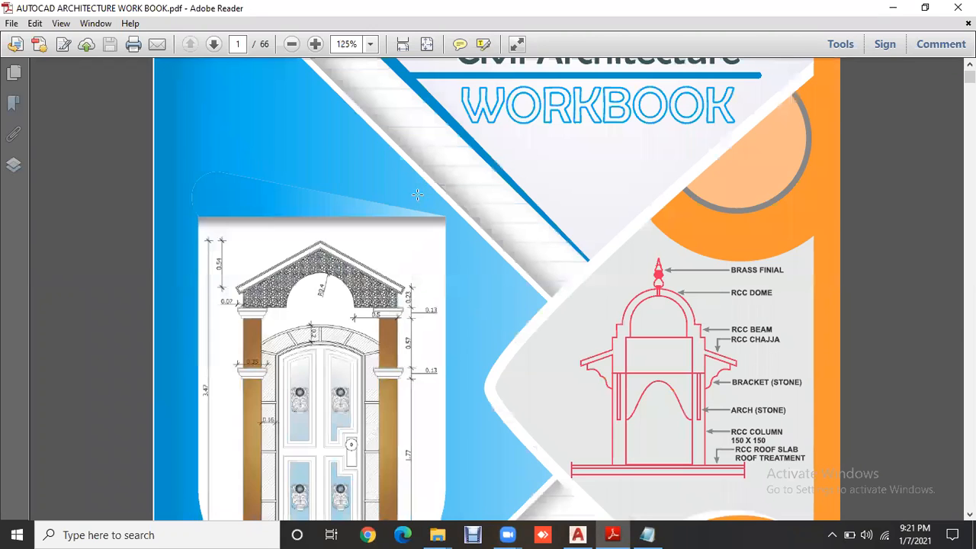
pyautogui.scroll(-3, 419, 194)
pyautogui.scroll(-3, 418, 199)
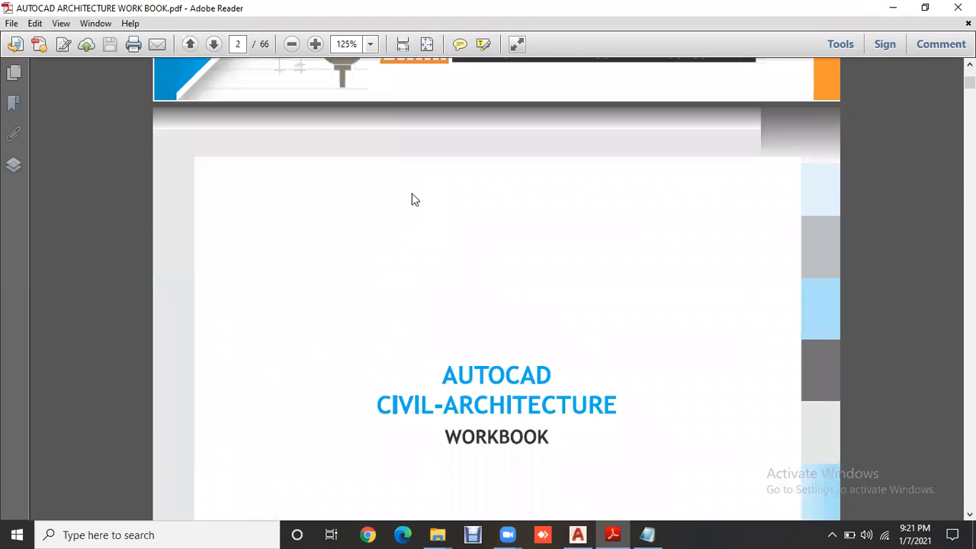
pyautogui.scroll(-3, 412, 197)
pyautogui.scroll(-3, 400, 198)
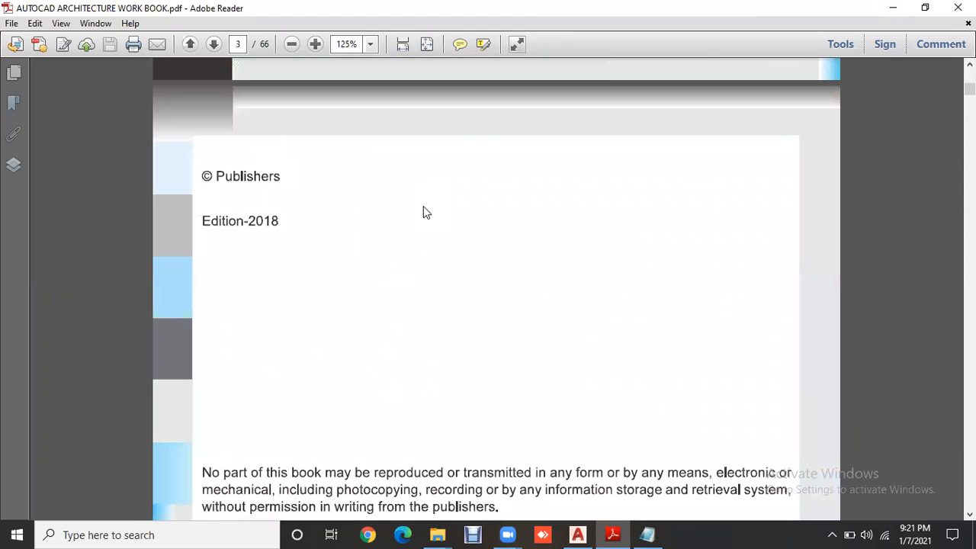
pyautogui.scroll(-3, 435, 229)
pyautogui.scroll(-3, 450, 243)
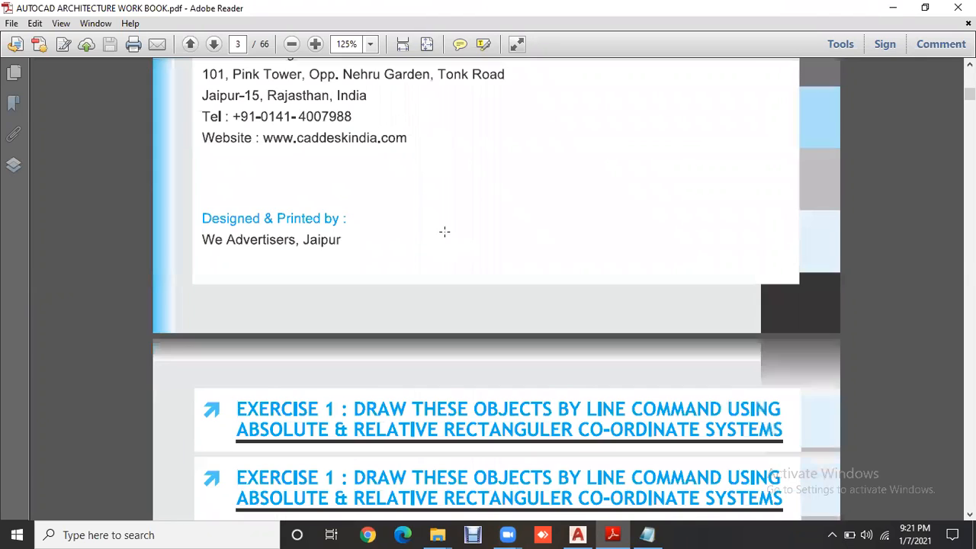
pyautogui.scroll(-3, 444, 231)
pyautogui.scroll(-1, 439, 232)
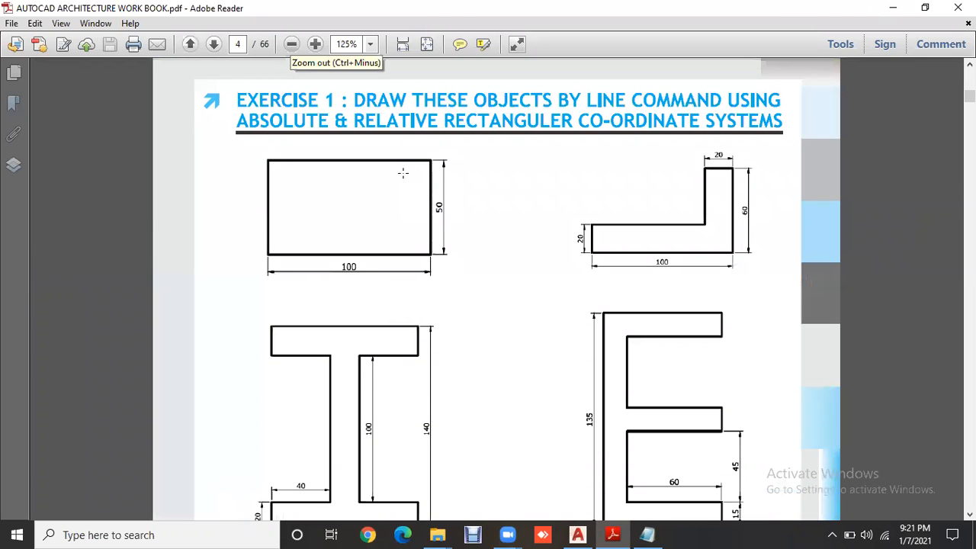
# Examine the dimensioned figures of Exercise 1, including the I-shaped profile
pyautogui.scroll(-1, 404, 173)
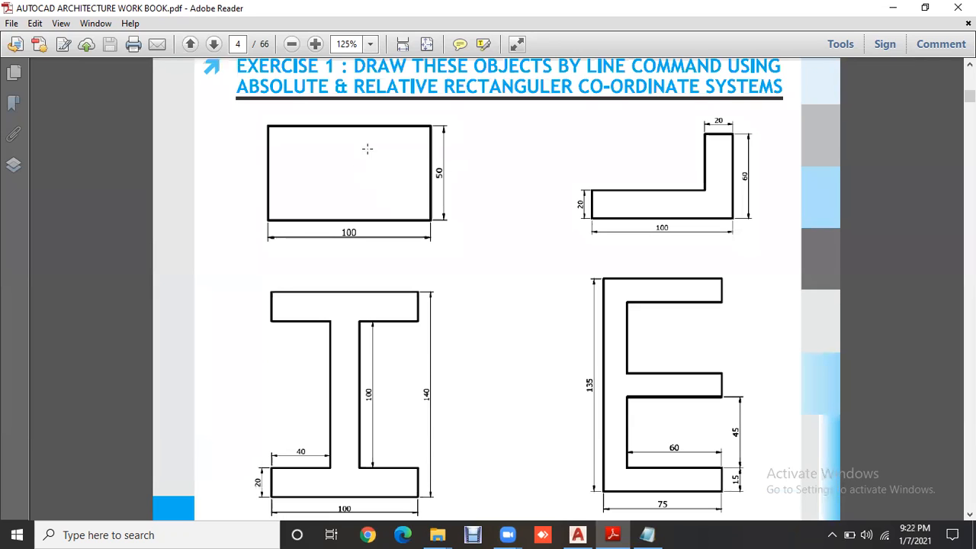
pyautogui.scroll(-1, 367, 149)
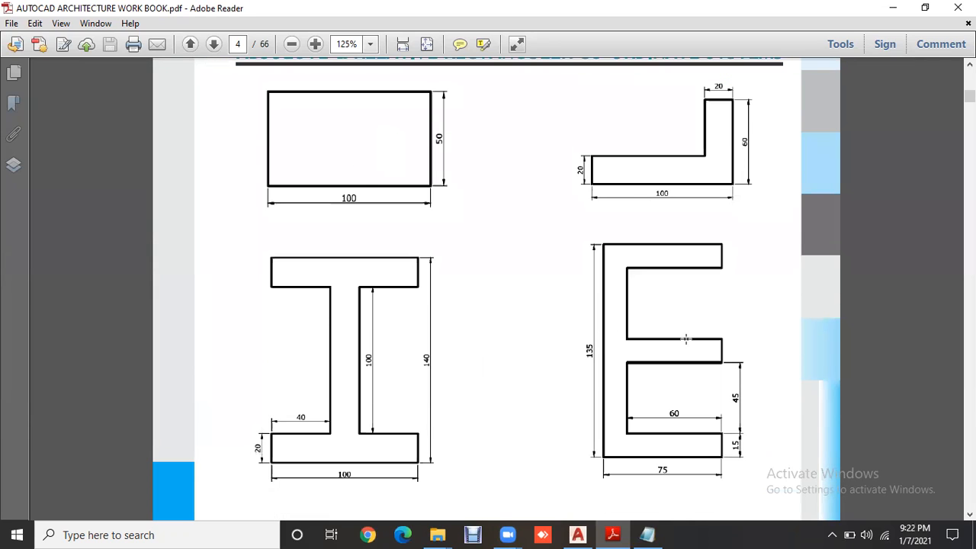
pyautogui.scroll(-9, 686, 338)
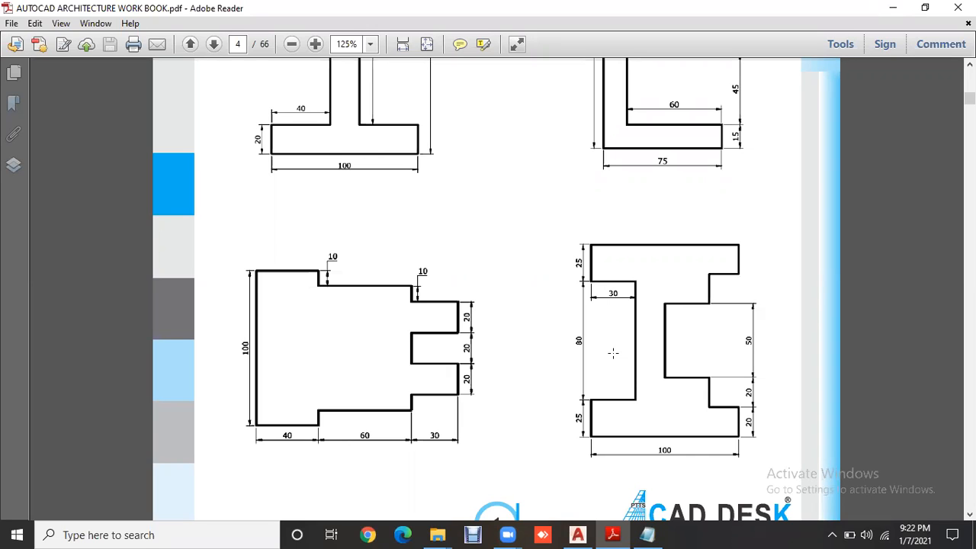
pyautogui.scroll(6, 500, 333)
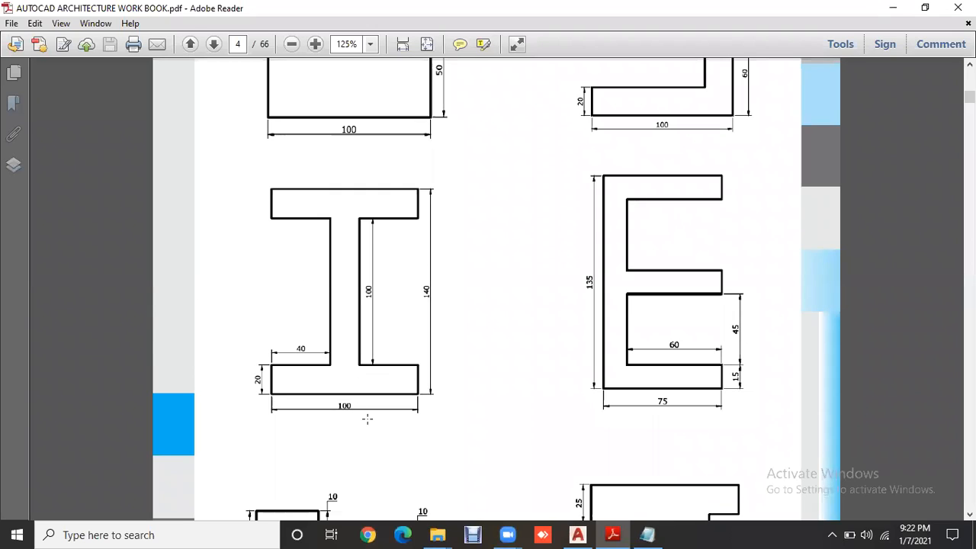
# Switch back to AutoCAD and erase all existing shapes and dimensions from the drawing
pyautogui.click(577, 535)
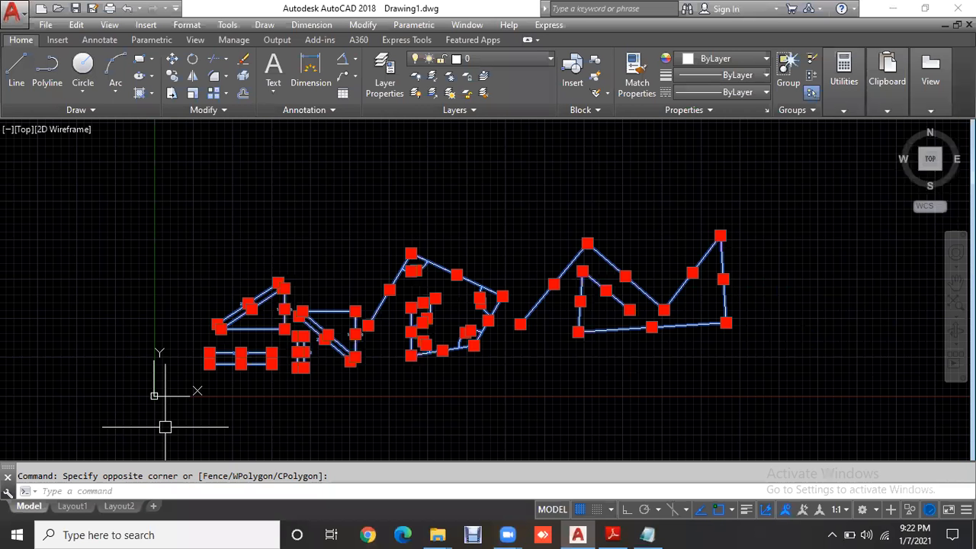
pyautogui.press('Delete')
pyautogui.scroll(2, 388, 331)
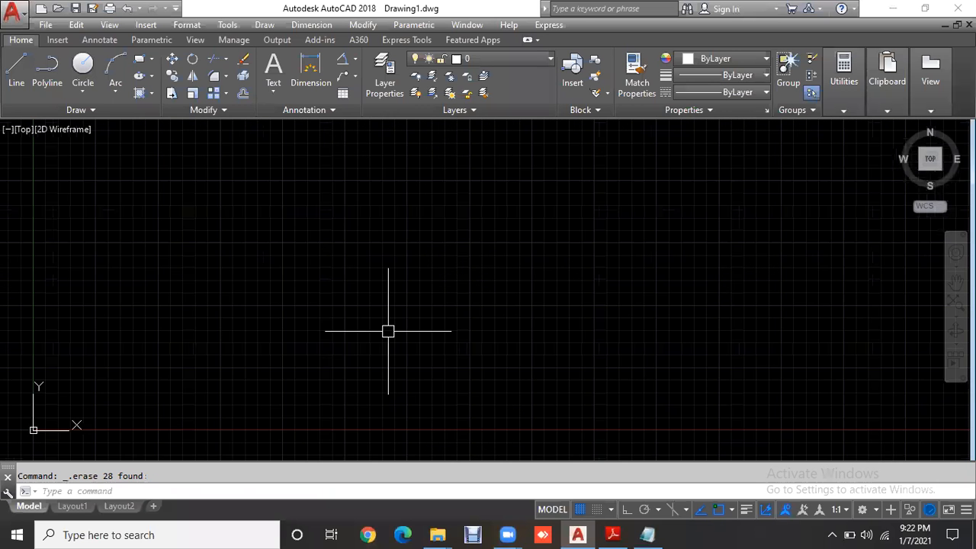
# Turn Ortho mode on and draw a 100-unit horizontal line as the base of the workbook's I-shaped profile
pyautogui.write('l')
pyautogui.press('Return')
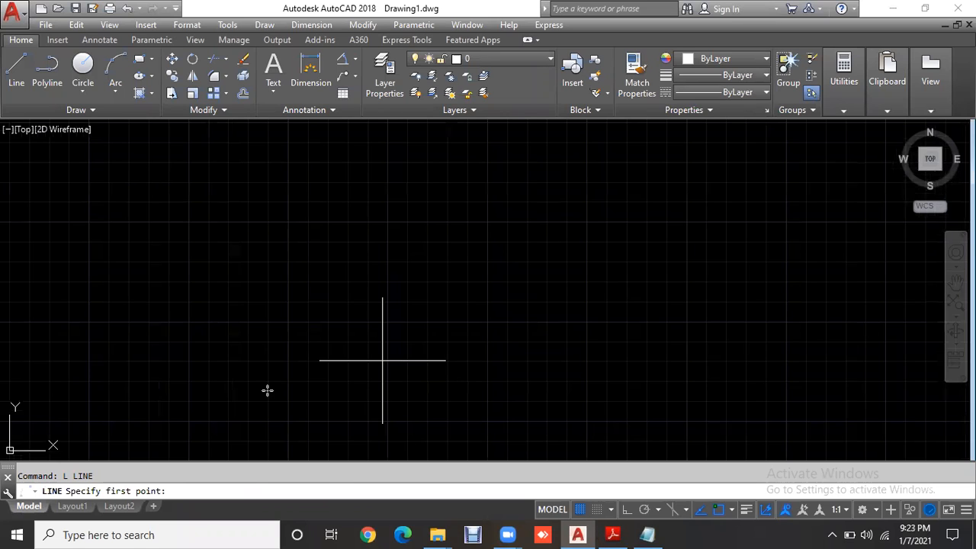
pyautogui.hotkey('alt', 'Tab')
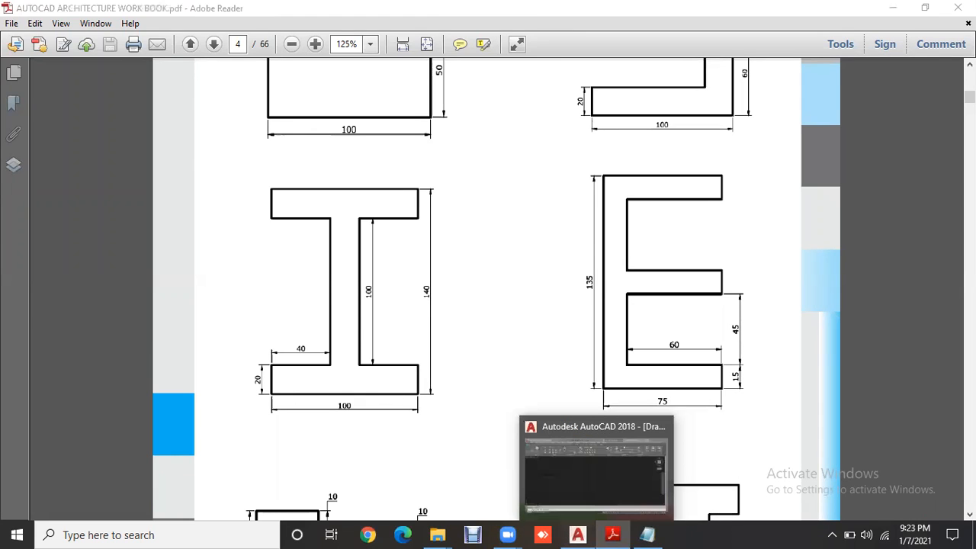
pyautogui.click(577, 534)
pyautogui.click(203, 294)
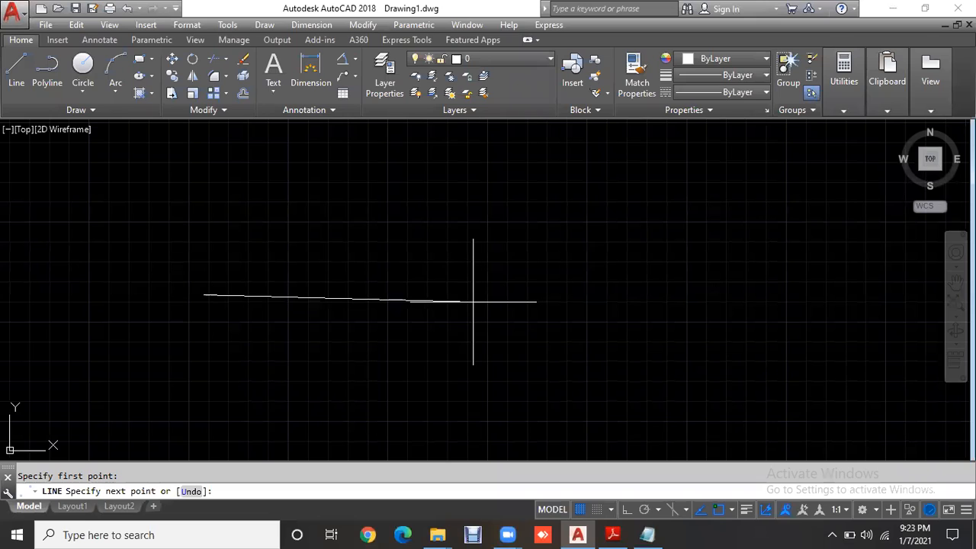
pyautogui.press('F8')
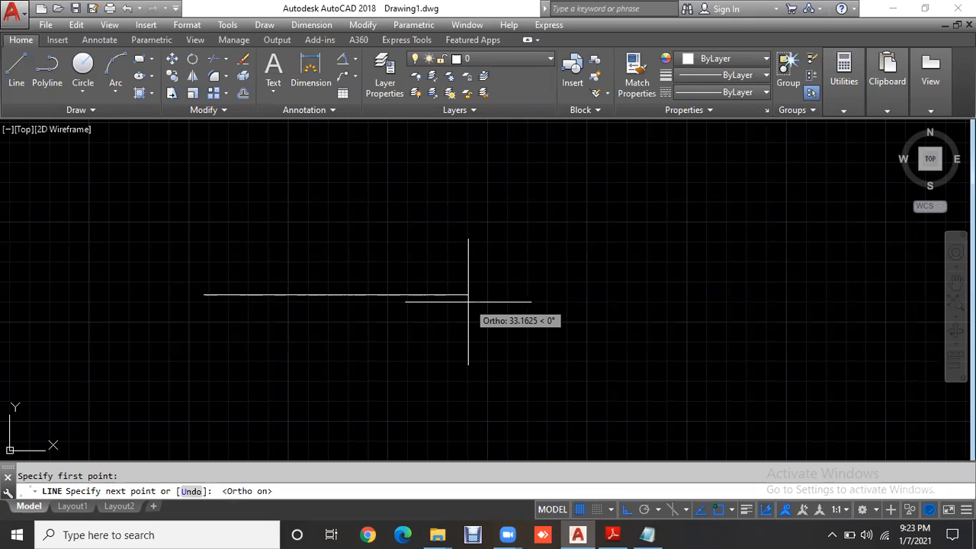
pyautogui.write('100')
pyautogui.press('Return')
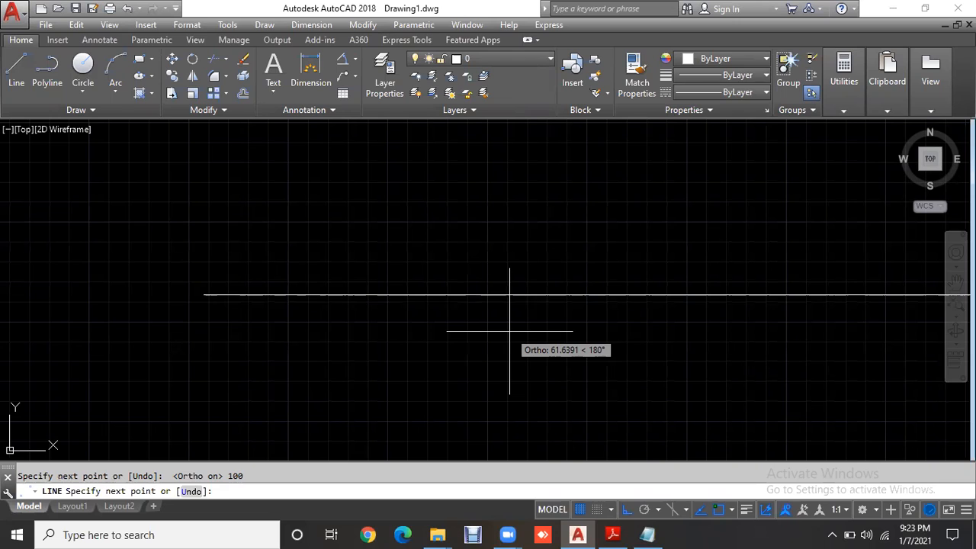
pyautogui.press('Escape')
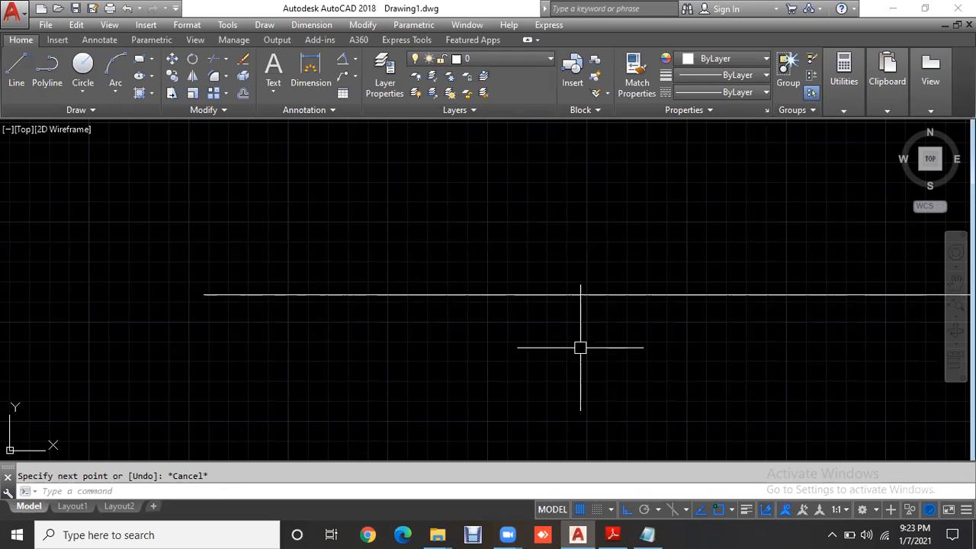
# Draw a 20-unit vertical line upward from the right end of the base line, using the workbook's flange height
pyautogui.scroll(-2, 713, 294)
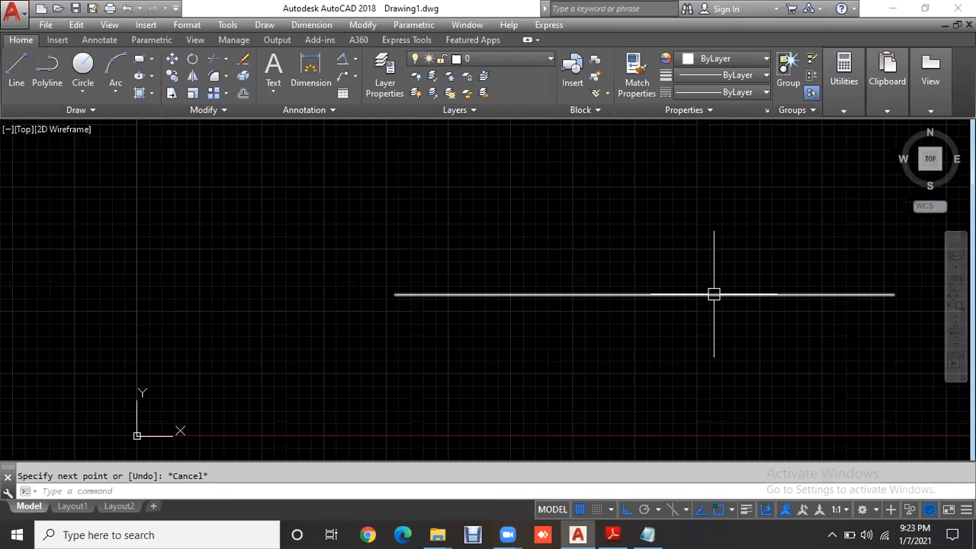
pyautogui.scroll(-4, 714, 294)
pyautogui.scroll(2, 782, 277)
pyautogui.scroll(2, 770, 284)
pyautogui.moveTo(768, 284); pyautogui.dragTo(610, 349, button='middle')
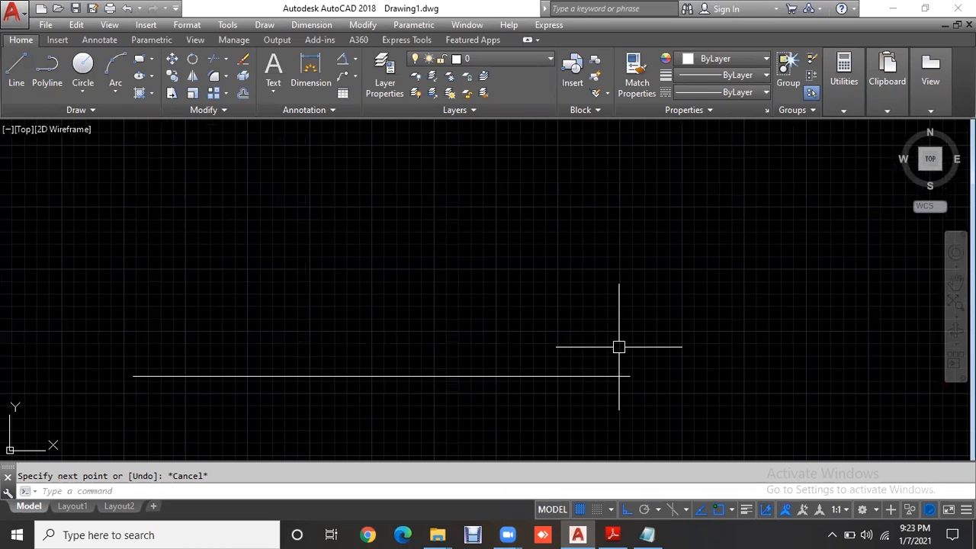
pyautogui.write('L')
pyautogui.press('Return')
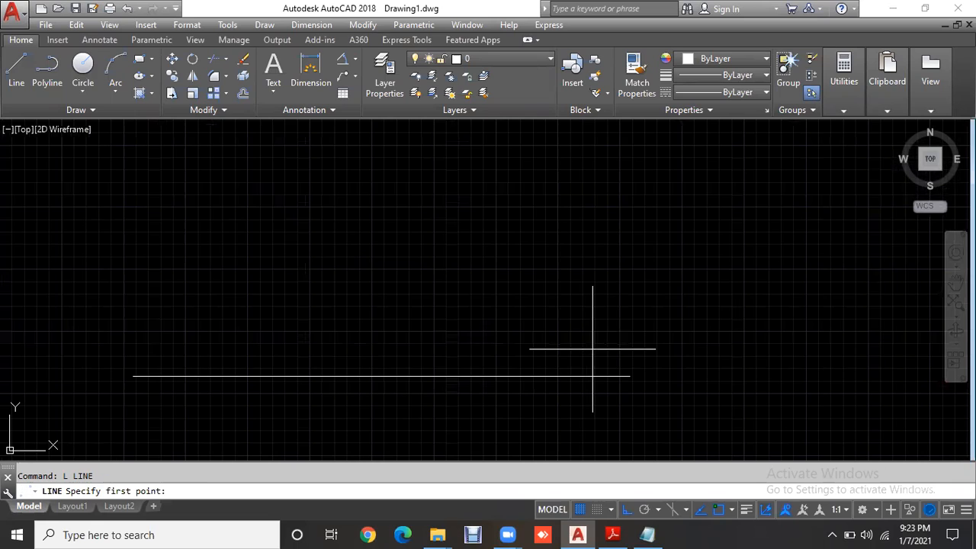
pyautogui.click(629, 377)
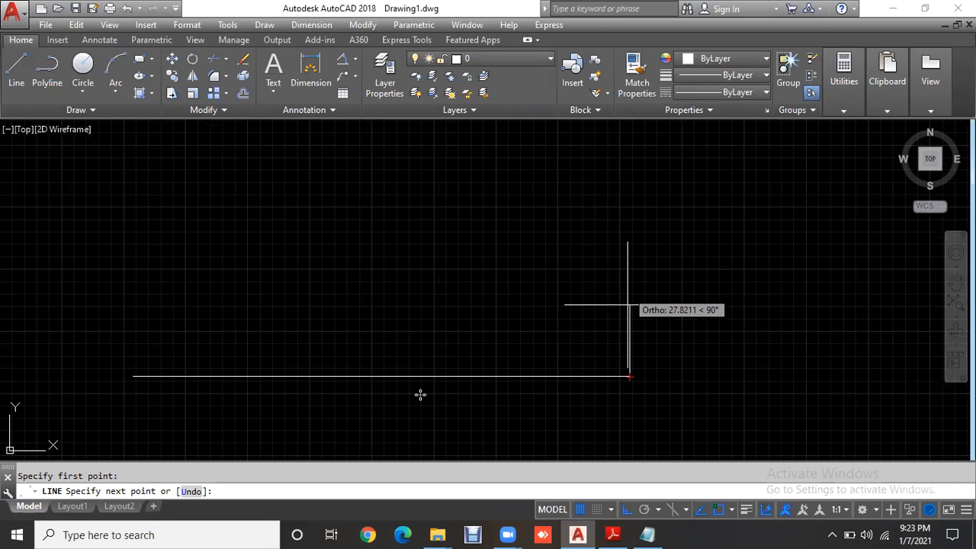
pyautogui.hotkey('alt', 'Tab')
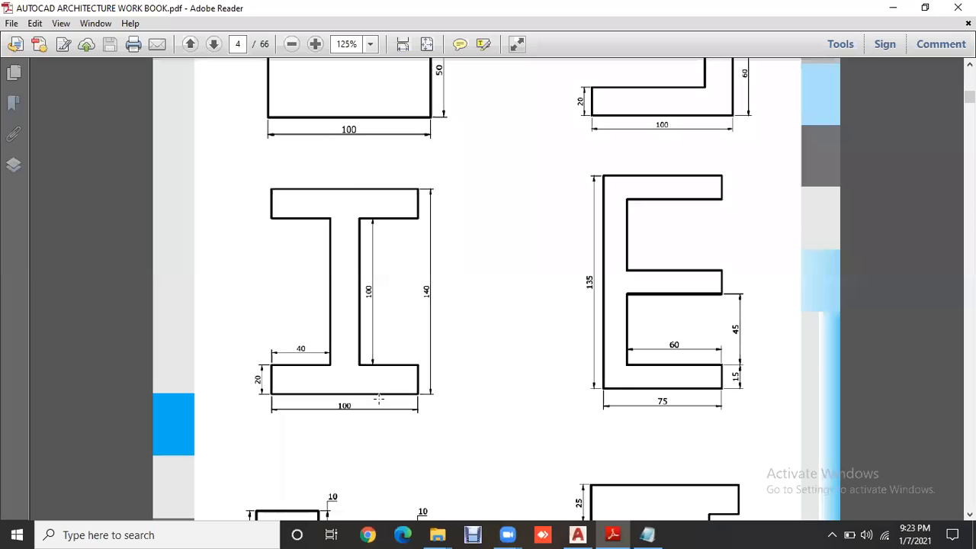
pyautogui.hotkey('alt', 'Tab')
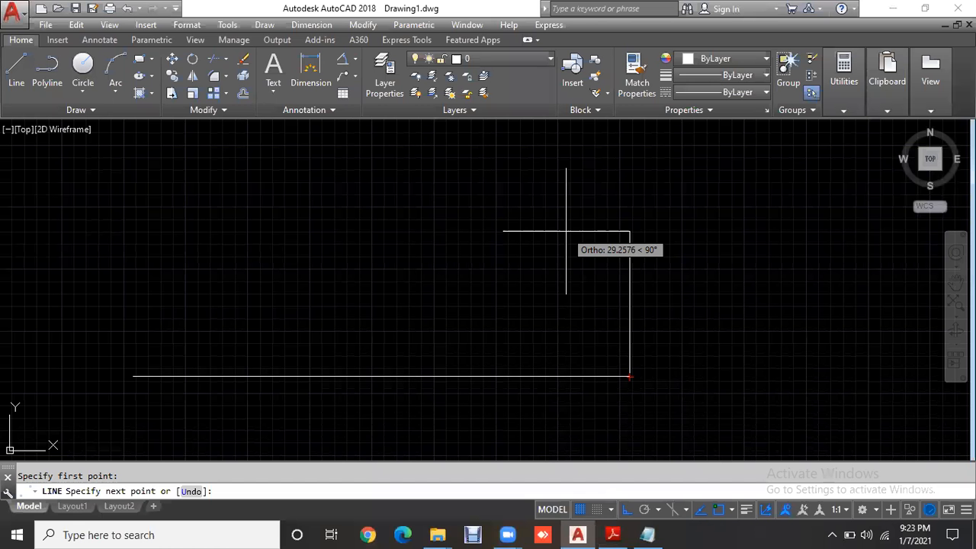
pyautogui.write('20')
pyautogui.press('Return')
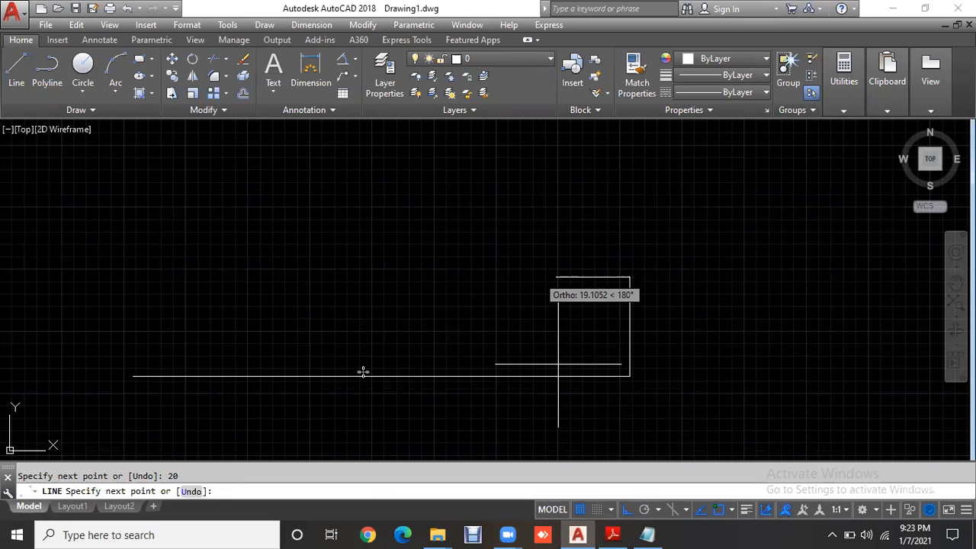
# Continue the I outline with a 40-unit segment to the left and a 100-unit segment upward, and end the line
pyautogui.hotkey('alt', 'Tab')
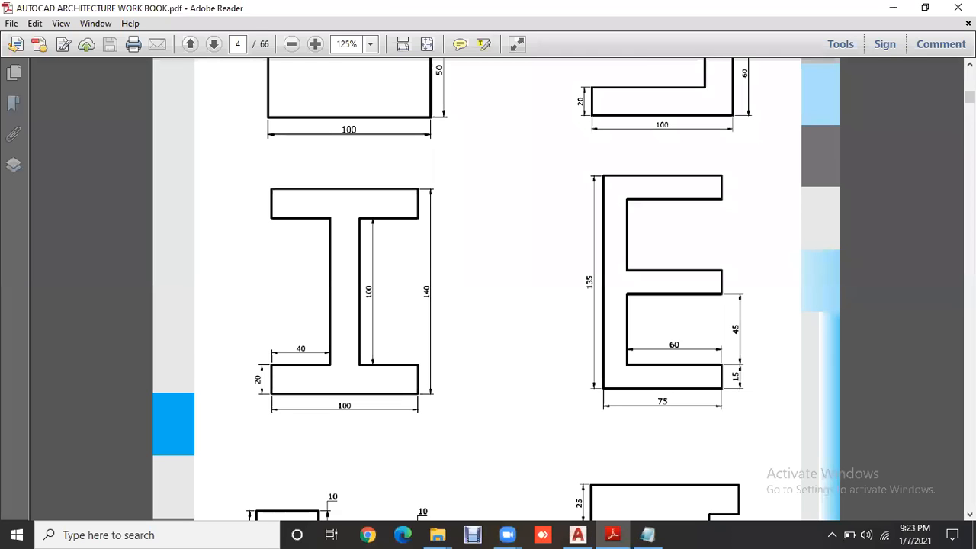
pyautogui.hotkey('alt', 'Tab')
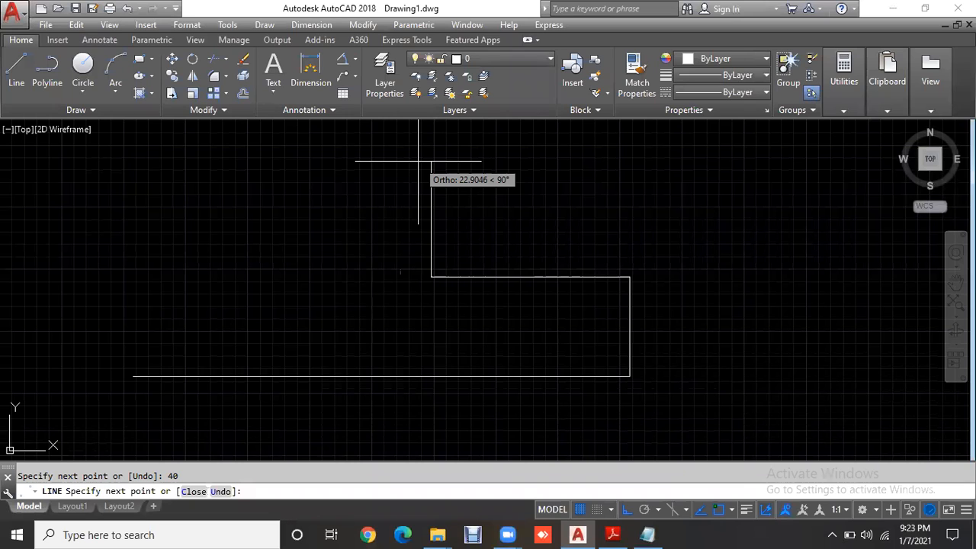
pyautogui.moveTo(417, 177); pyautogui.dragTo(408, 232, button='middle')
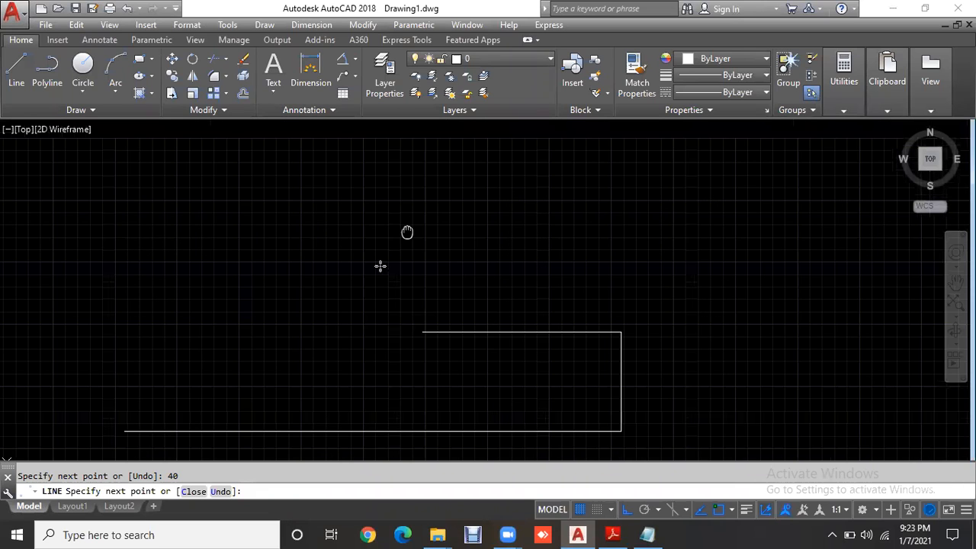
pyautogui.click(579, 534)
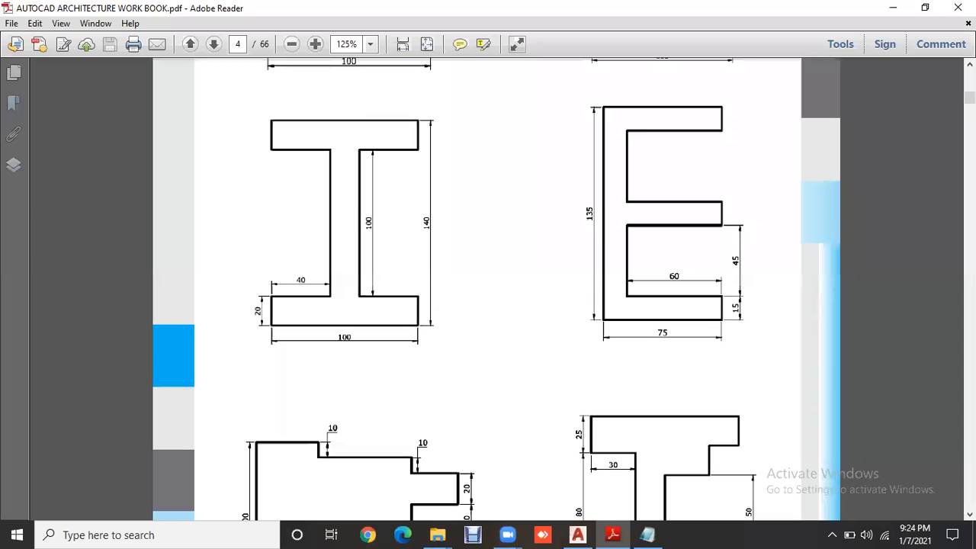
pyautogui.hotkey('alt', 'Tab')
pyautogui.write('100')
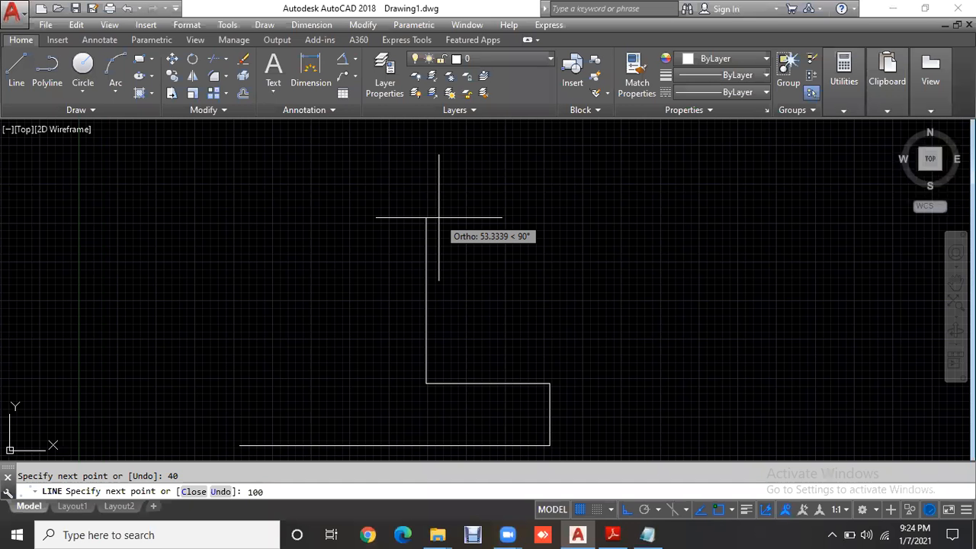
pyautogui.press('Return')
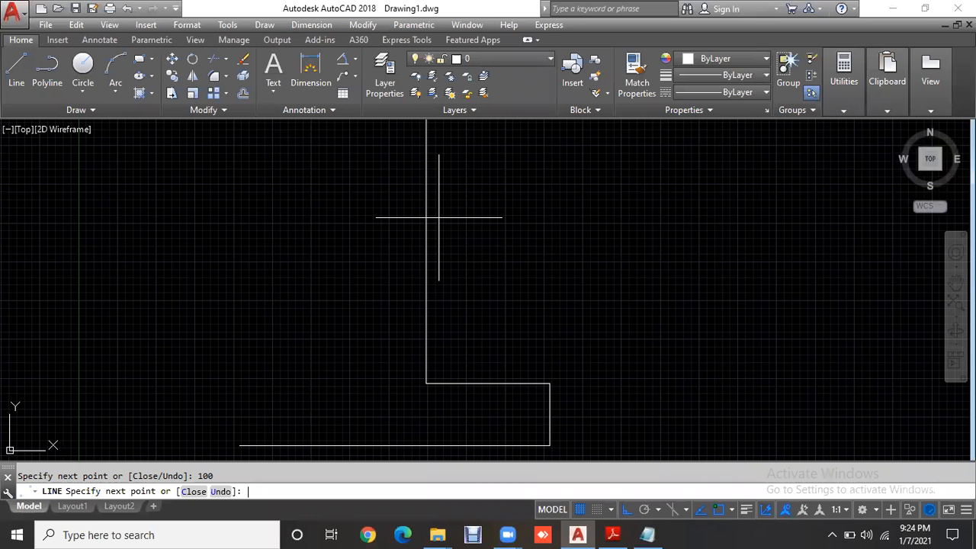
pyautogui.scroll(-1, 436, 218)
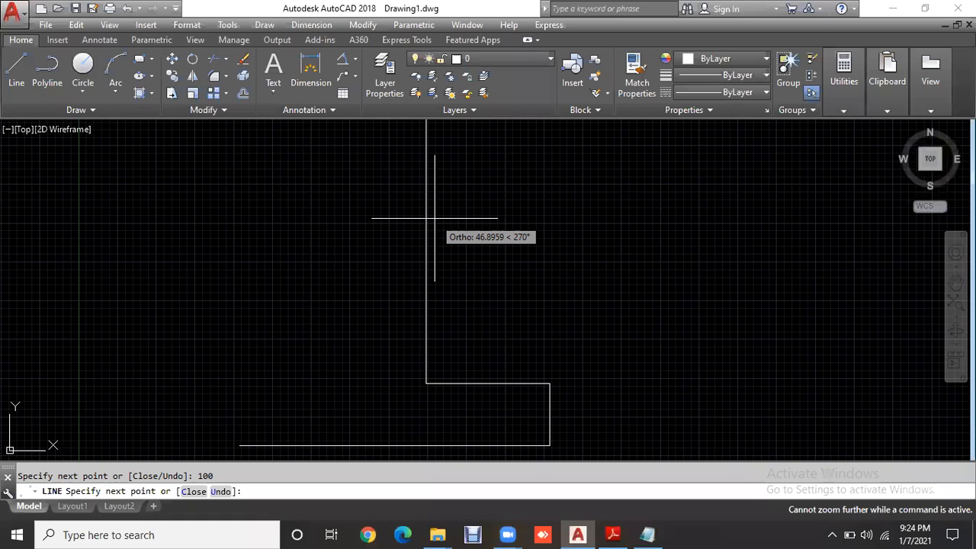
pyautogui.press('Escape')
pyautogui.scroll(-4, 466, 256)
pyautogui.scroll(4, 471, 254)
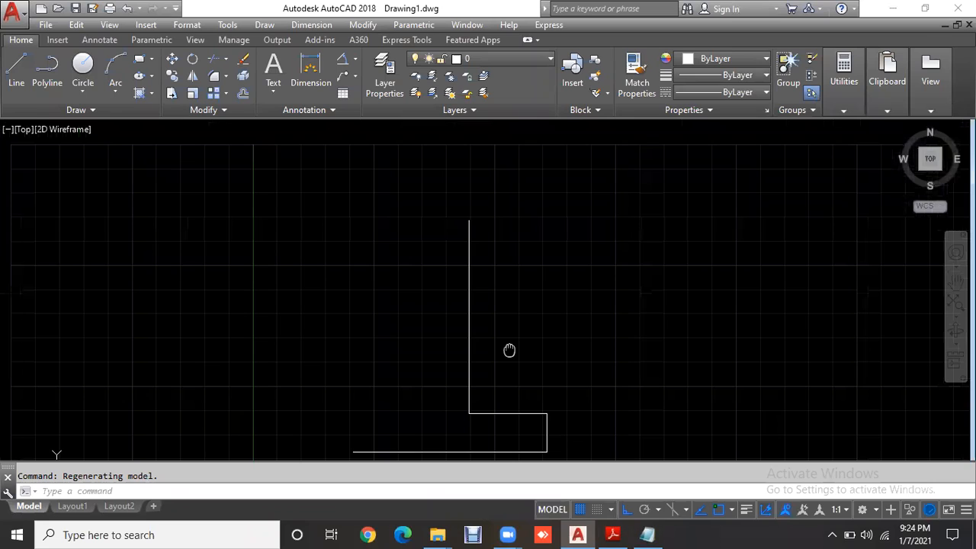
# Start a line at the upper end of the web and draw 40 units to the right and 20 units up, following the workbook
pyautogui.write('l')
pyautogui.press('Return')
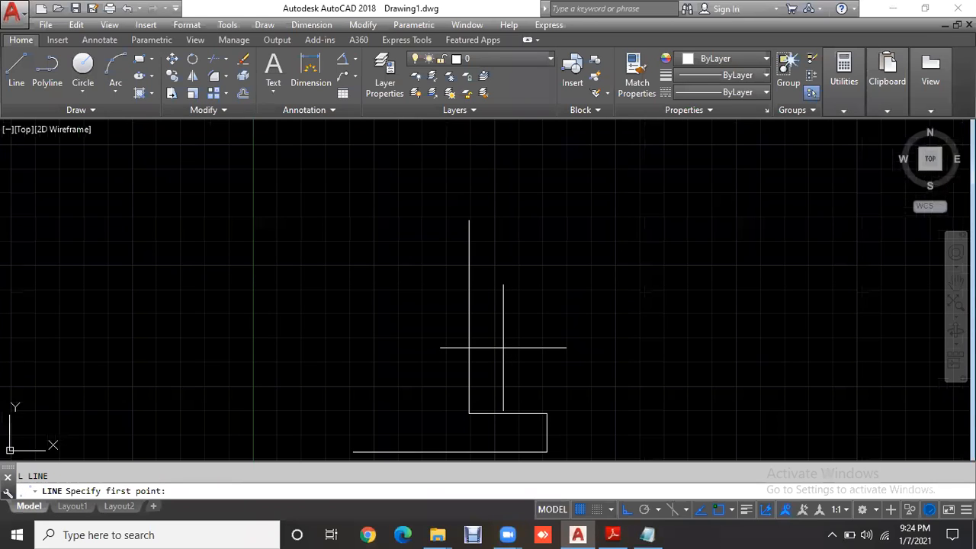
pyautogui.click(469, 221)
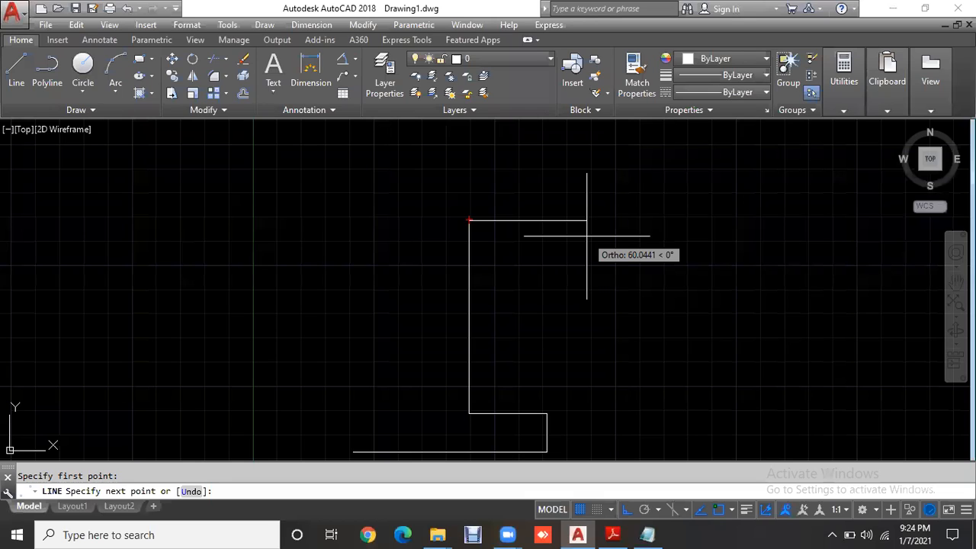
pyautogui.write('40')
pyautogui.press('Return')
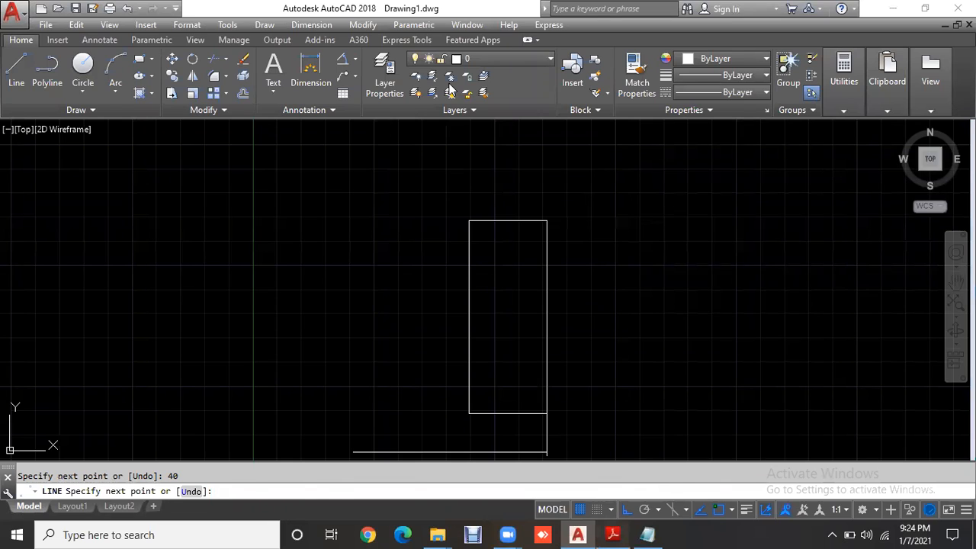
pyautogui.hotkey('alt', 'Tab')
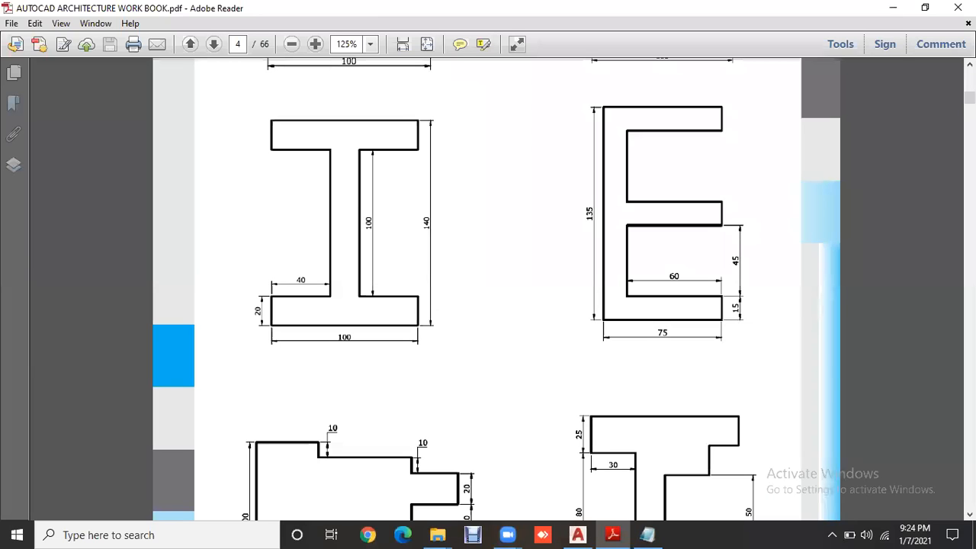
pyautogui.hotkey('alt', 'Tab')
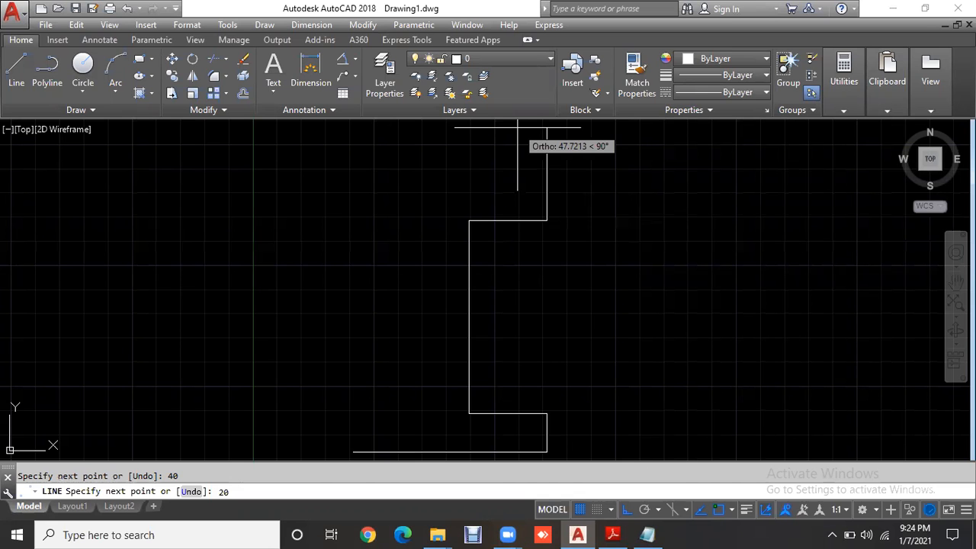
pyautogui.press('Return')
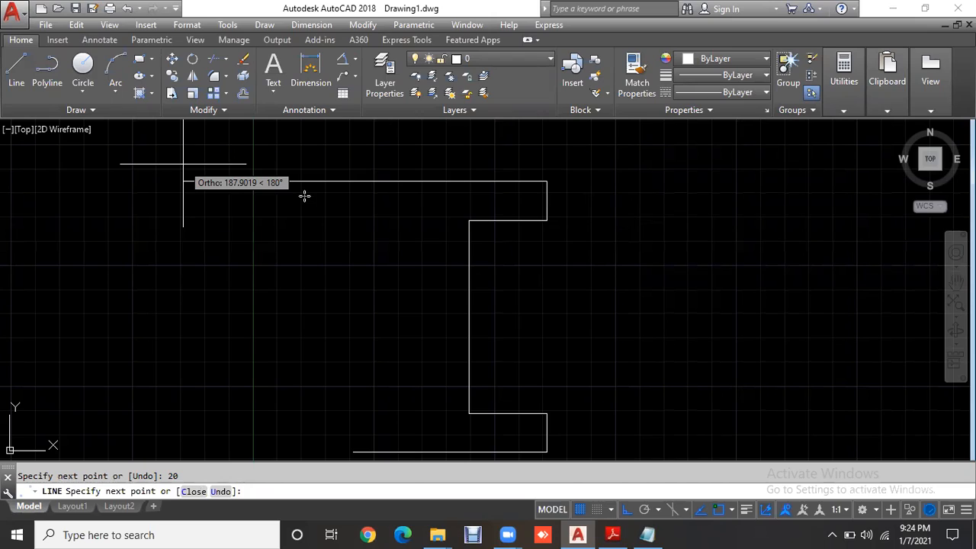
# Check the workbook figure and continue the outline 100 units left across the top flange and 20 units down
pyautogui.hotkey('alt', 'Tab')
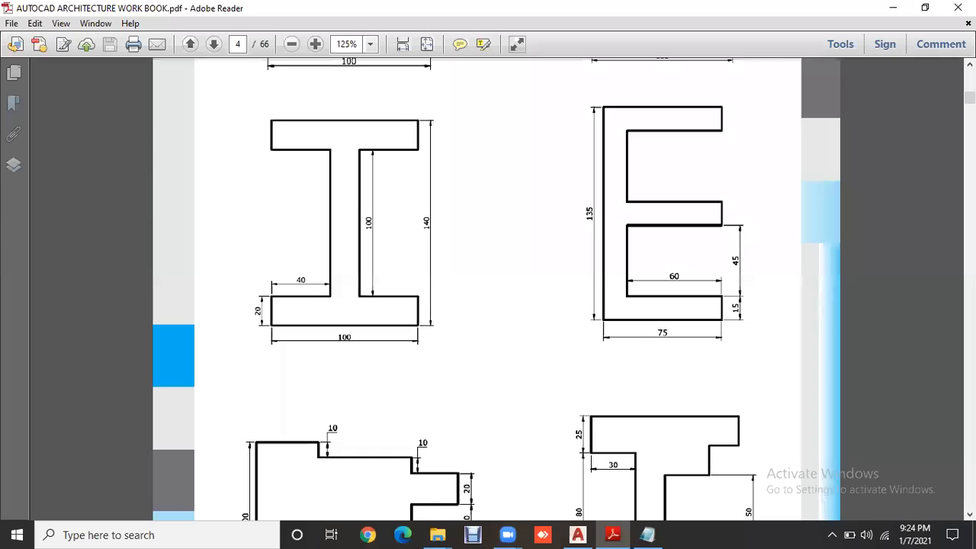
pyautogui.hotkey('alt', 'Tab')
pyautogui.write('100')
pyautogui.press('Return')
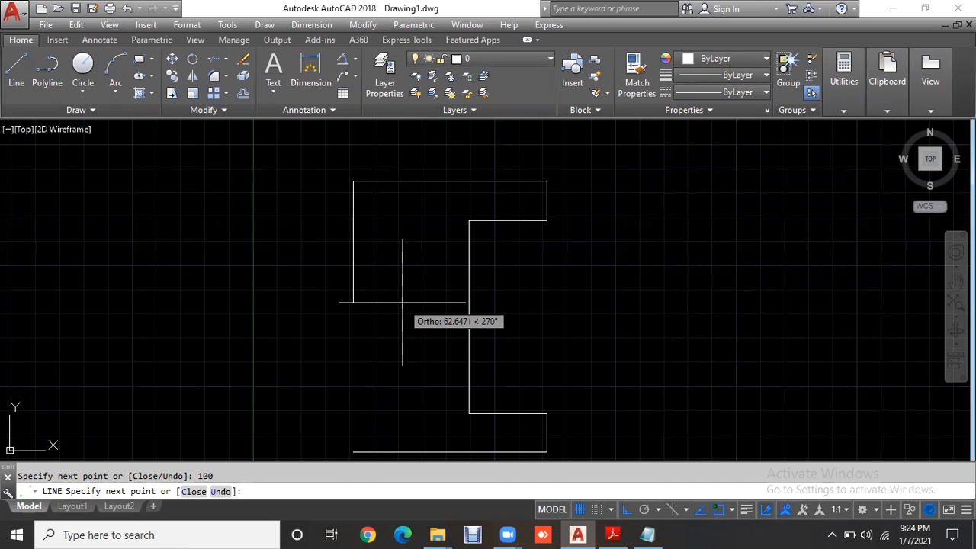
pyautogui.write('20')
pyautogui.press('Return')
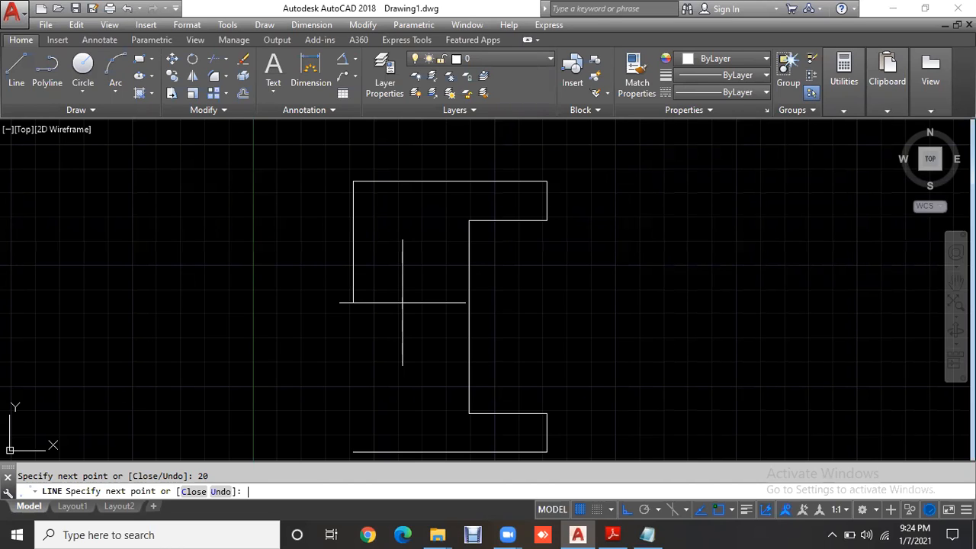
# Continue the outline 40 units right under the top flange and 100 units down for the web's left side
pyautogui.write('40')
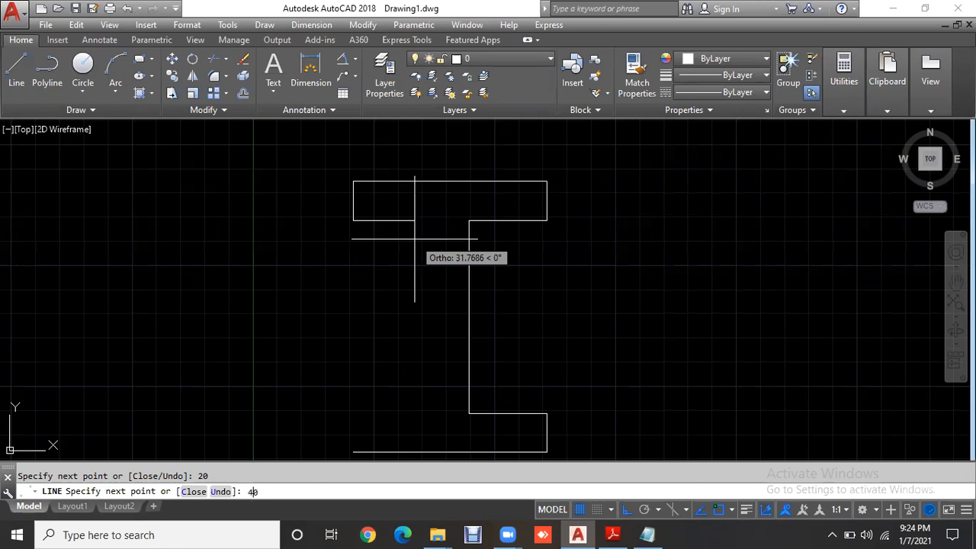
pyautogui.press('Return')
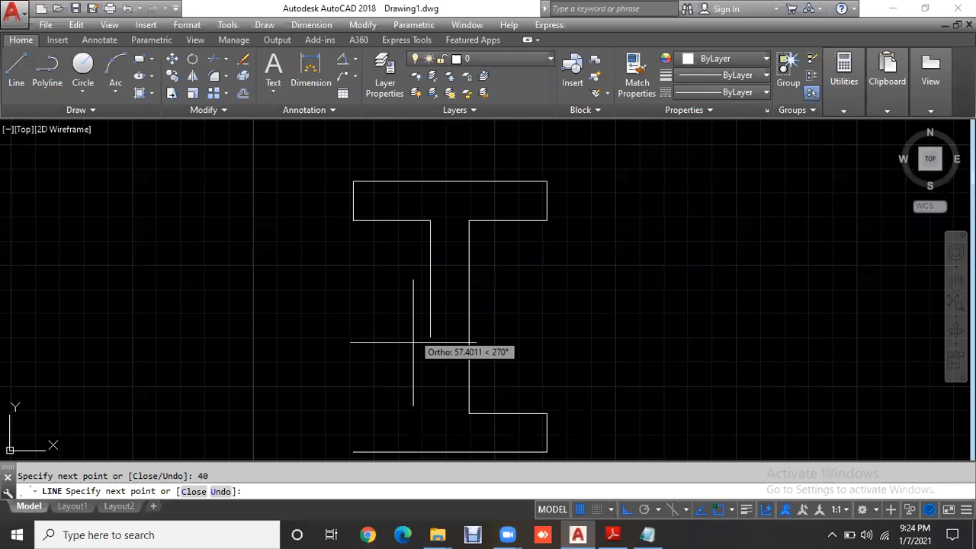
pyautogui.write('100')
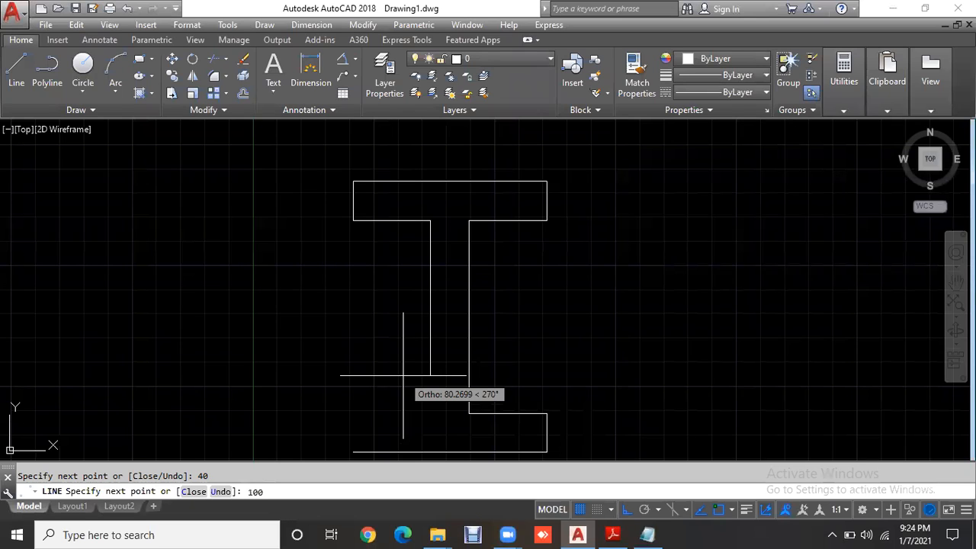
pyautogui.press('Return')
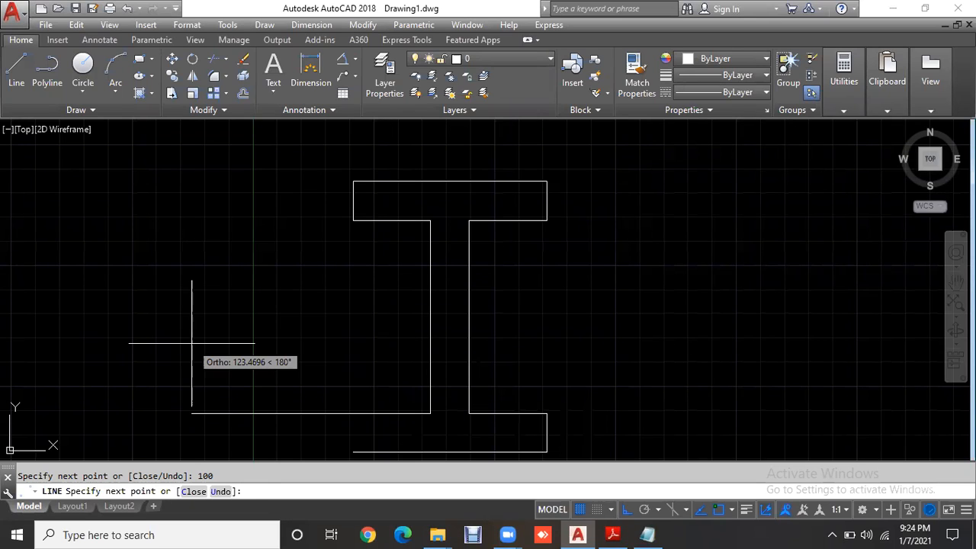
# Close the I profile with a 40-unit segment to the left and a 20-unit segment down, and end the line
pyautogui.write('40')
pyautogui.press('Return')
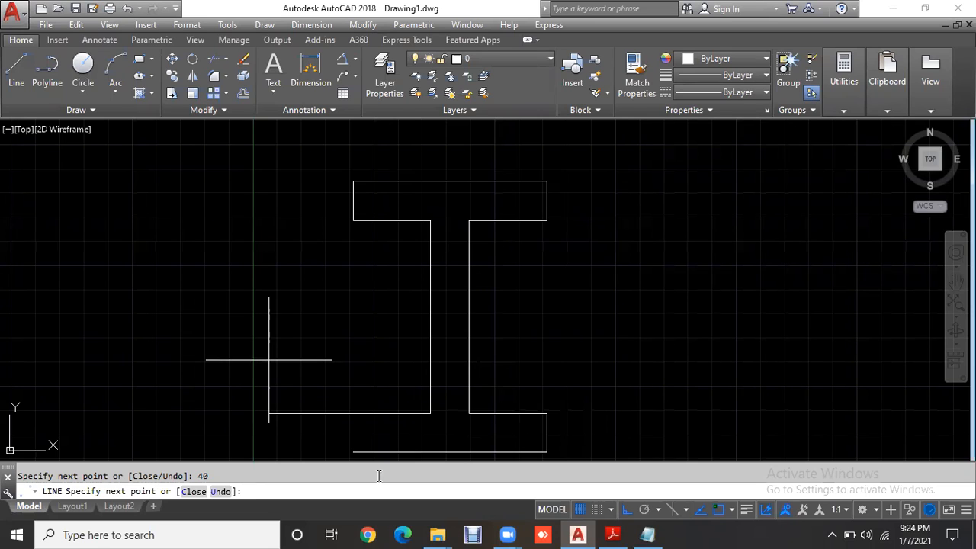
pyautogui.write('20')
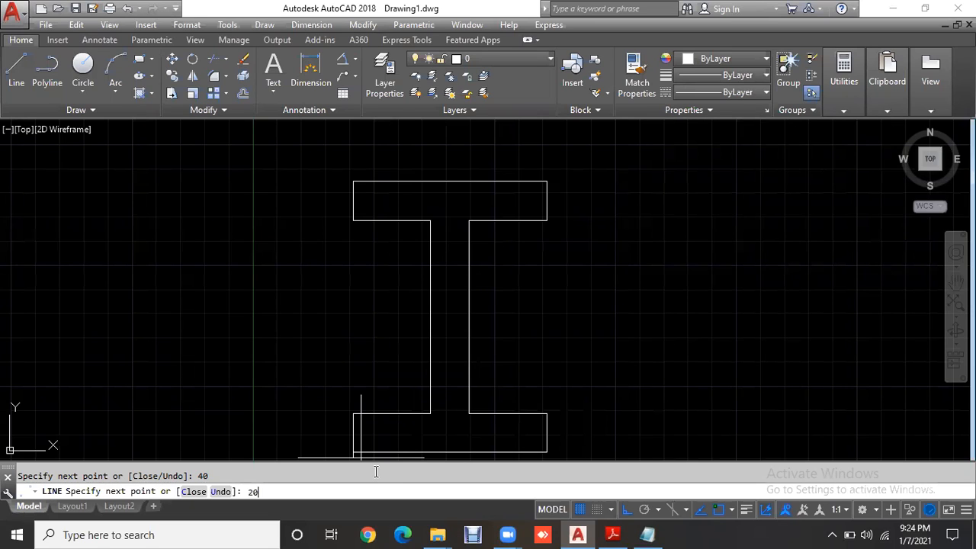
pyautogui.press('Return')
pyautogui.press('Escape')
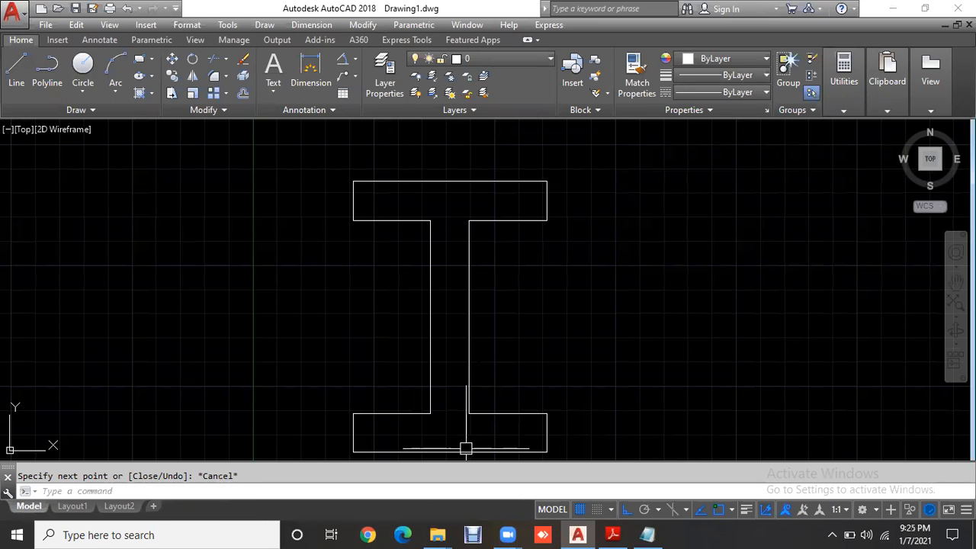
# Check the workbook's dimensions and place a linear dimension below the profile's base line
pyautogui.scroll(-3, 488, 404)
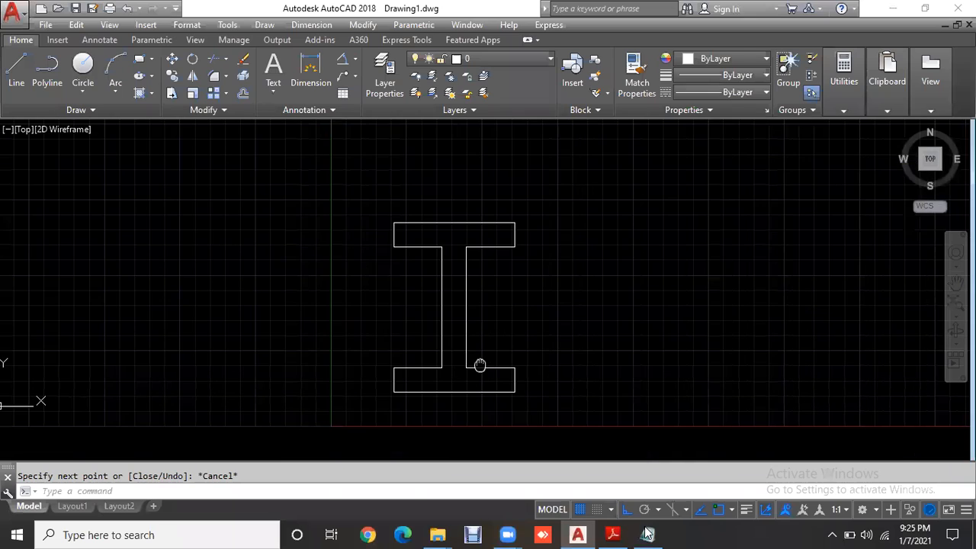
pyautogui.click(614, 534)
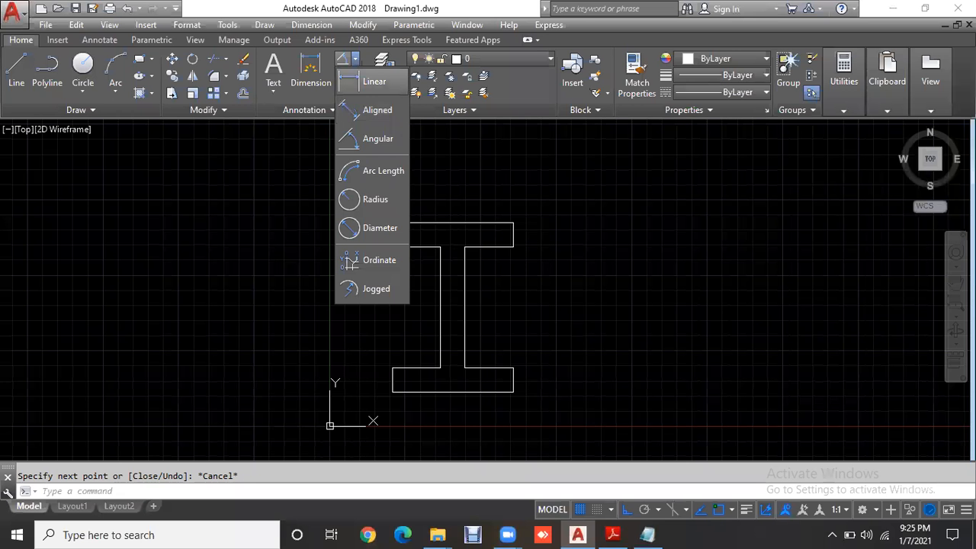
pyautogui.click(372, 82)
pyautogui.click(392, 392)
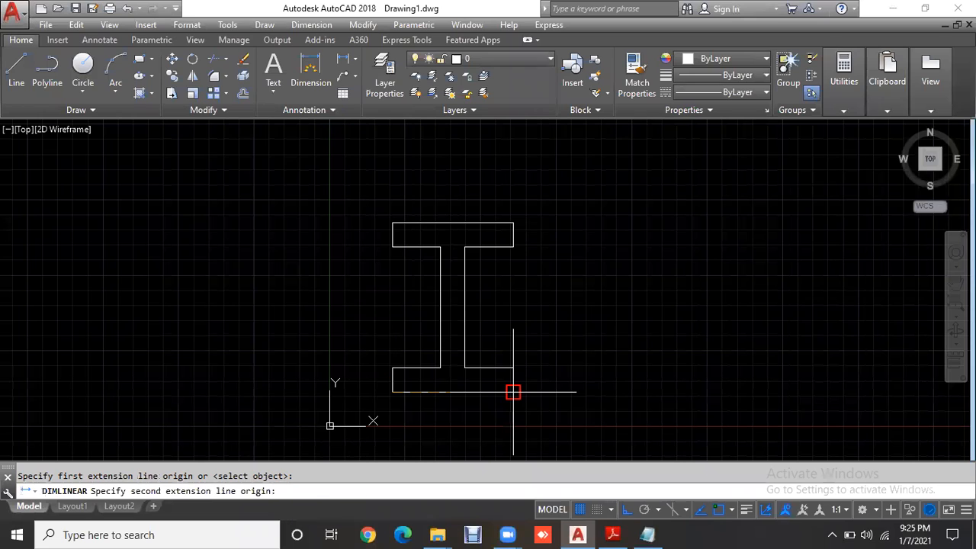
pyautogui.click(513, 392)
pyautogui.click(512, 394)
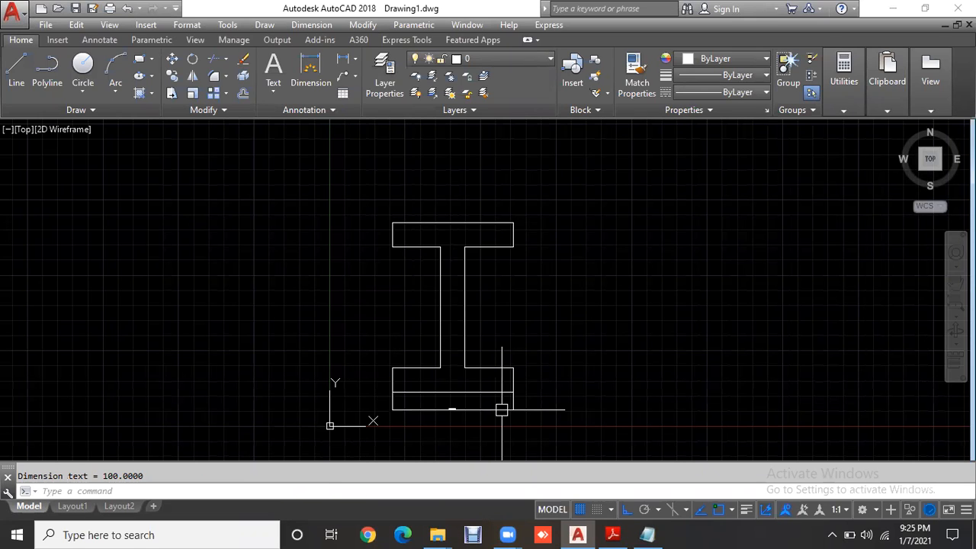
# Modify the Standard dimension style to a text height of 3
pyautogui.scroll(4, 482, 415)
pyautogui.moveTo(483, 415); pyautogui.dragTo(485, 429, button='middle')
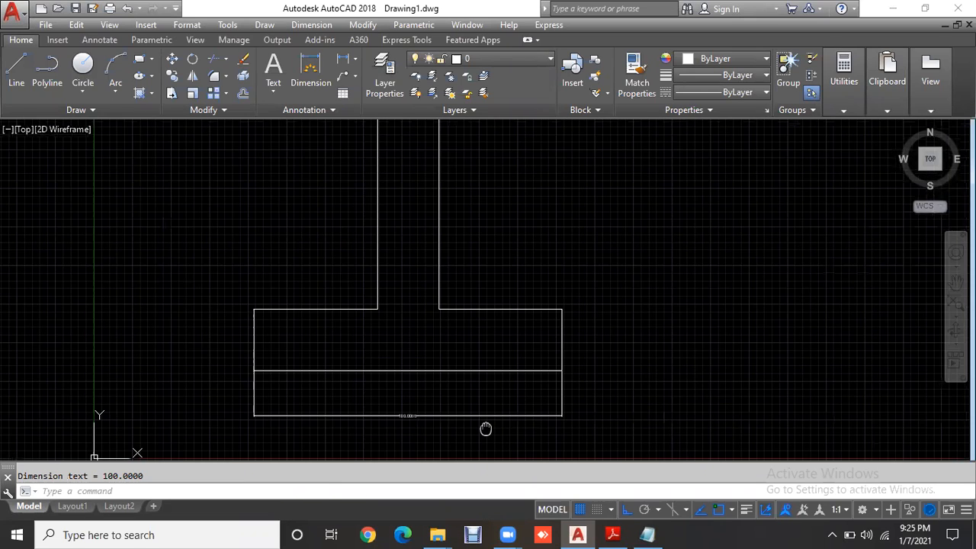
pyautogui.scroll(-2, 486, 428)
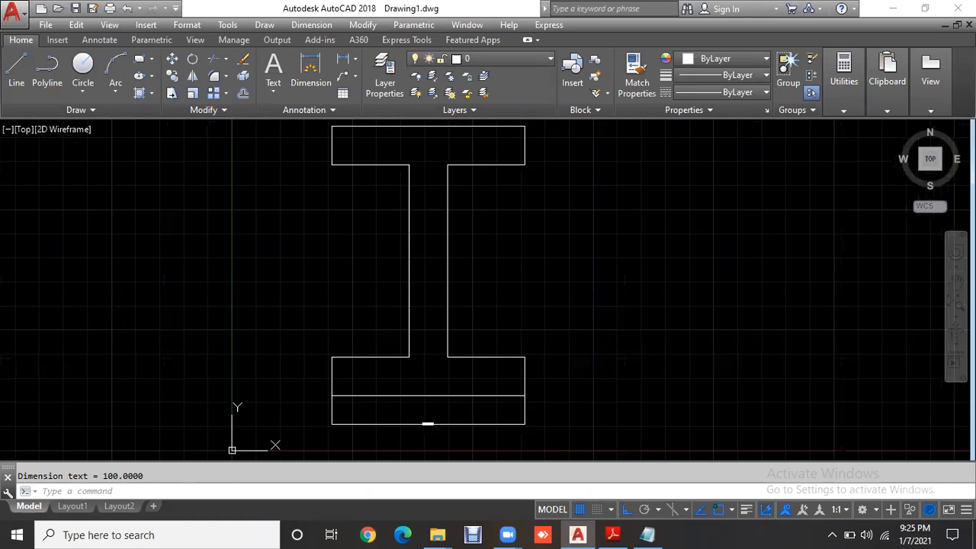
pyautogui.write('d')
pyautogui.press('Return')
pyautogui.click(624, 236)
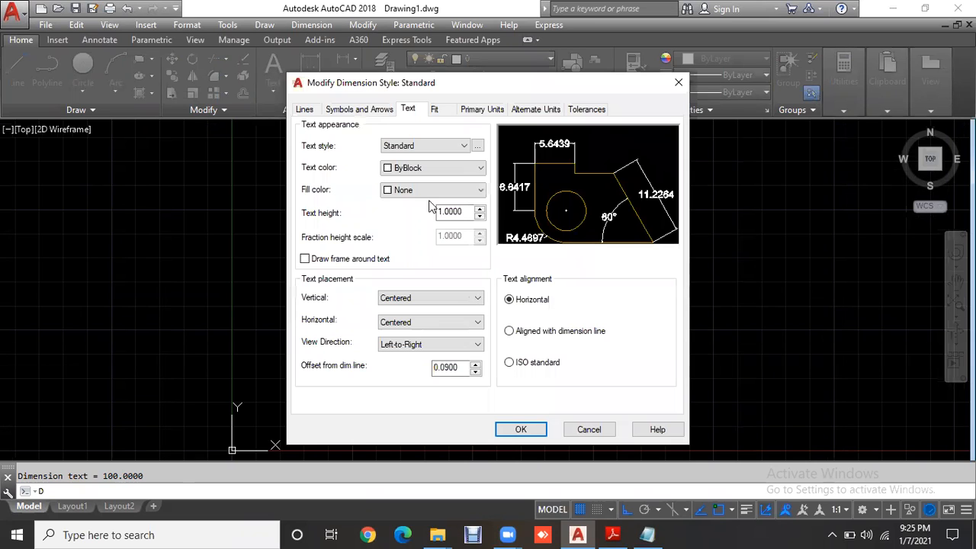
pyautogui.moveTo(470, 212); pyautogui.dragTo(399, 216)
pyautogui.write('3')
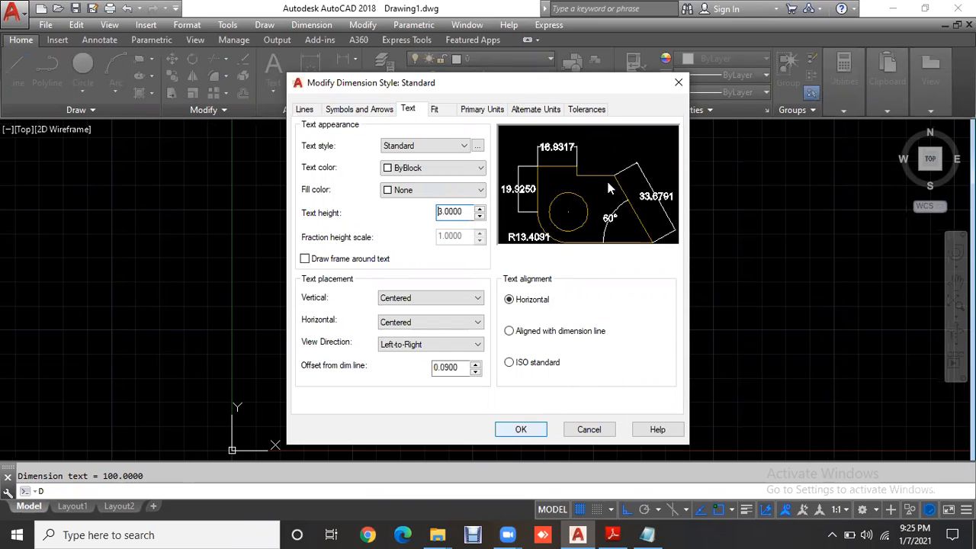
pyautogui.press('Return')
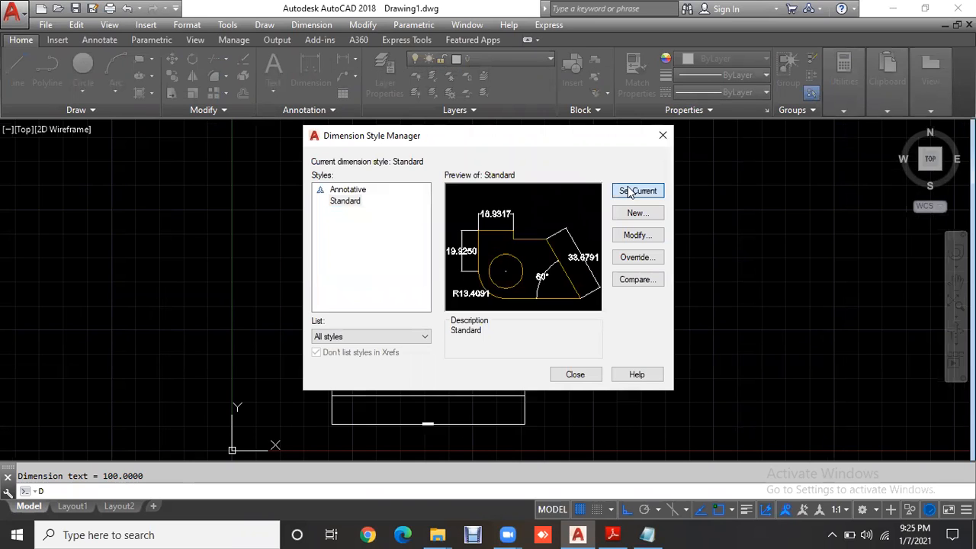
pyautogui.click(584, 378)
pyautogui.moveTo(534, 401); pyautogui.dragTo(568, 404, button='middle')
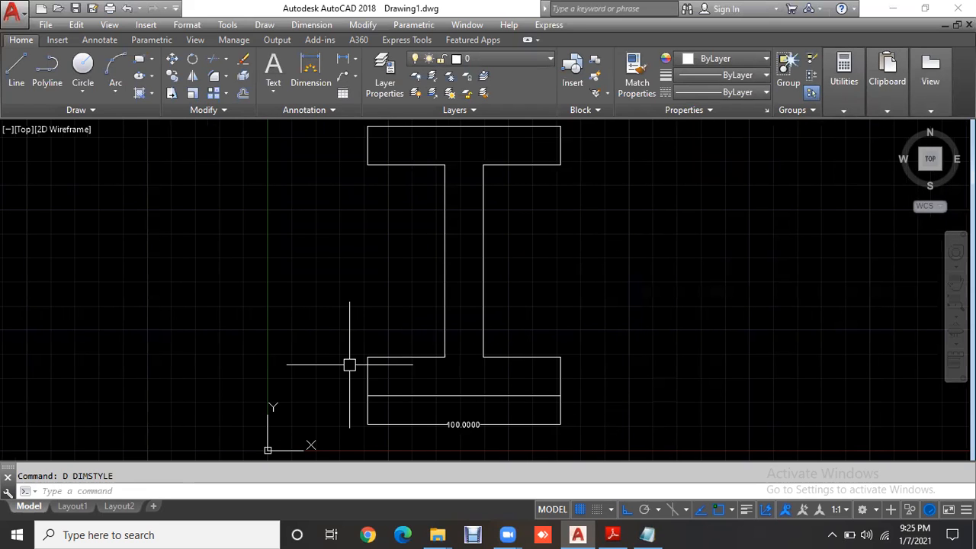
# Add a vertical linear dimension for the bottom flange's height, placed to the left of the profile
pyautogui.write('D')
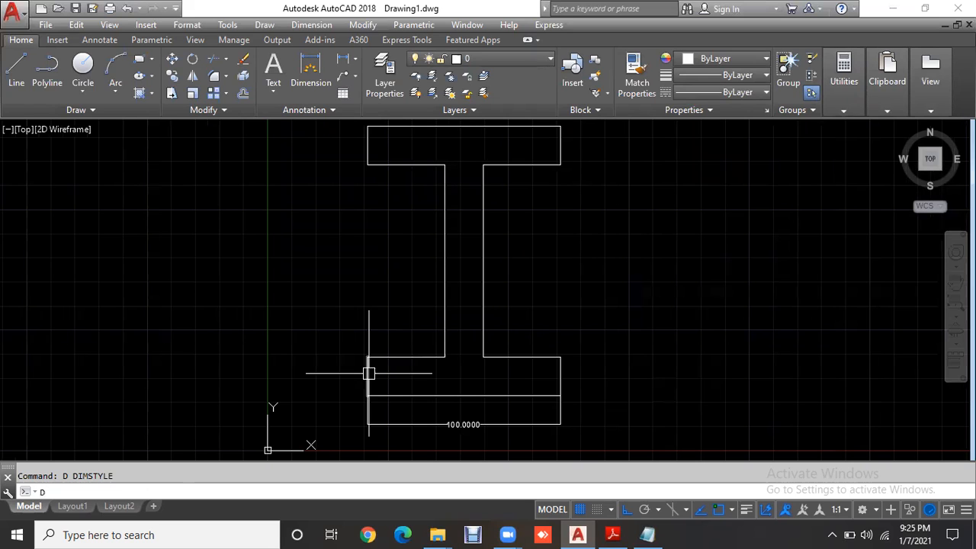
pyautogui.write('LI')
pyautogui.press('Return')
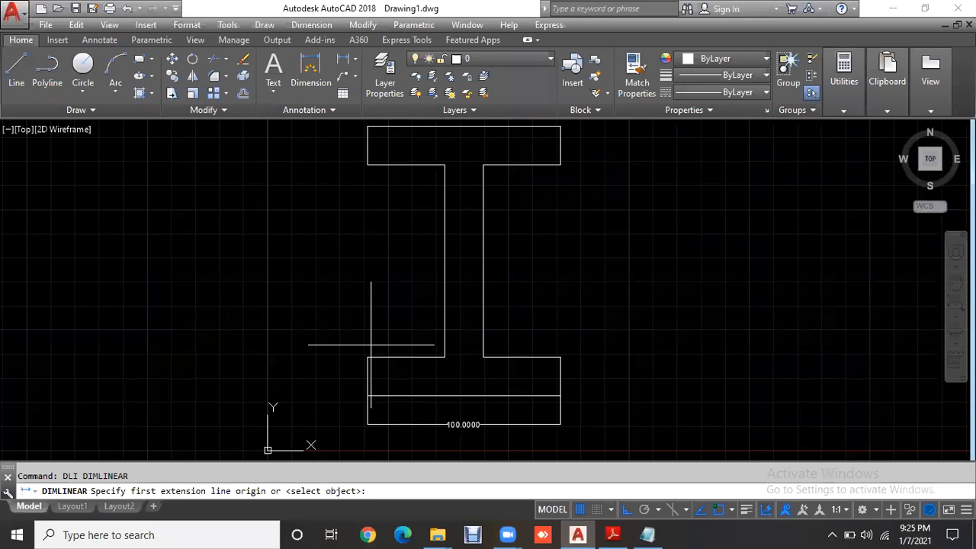
pyautogui.click(369, 356)
pyautogui.click(367, 396)
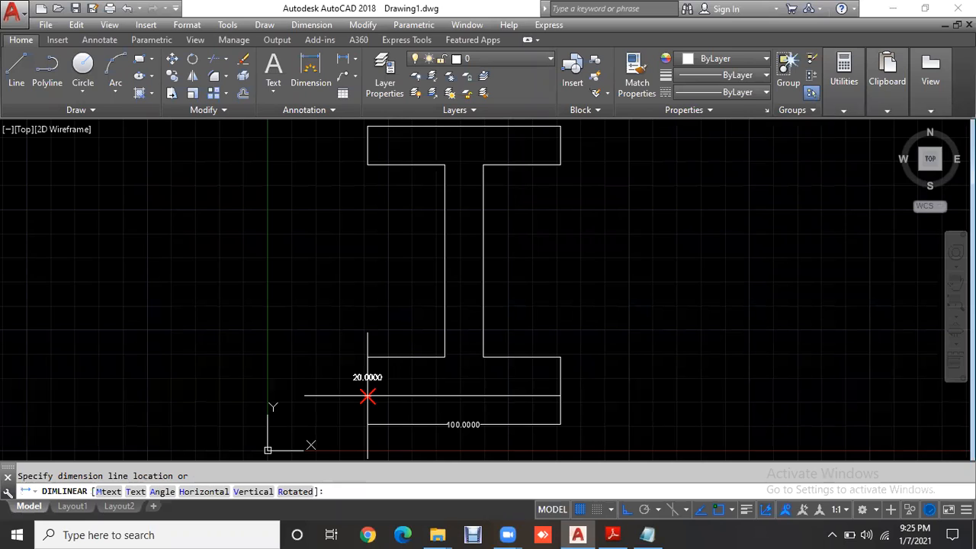
pyautogui.click(353, 396)
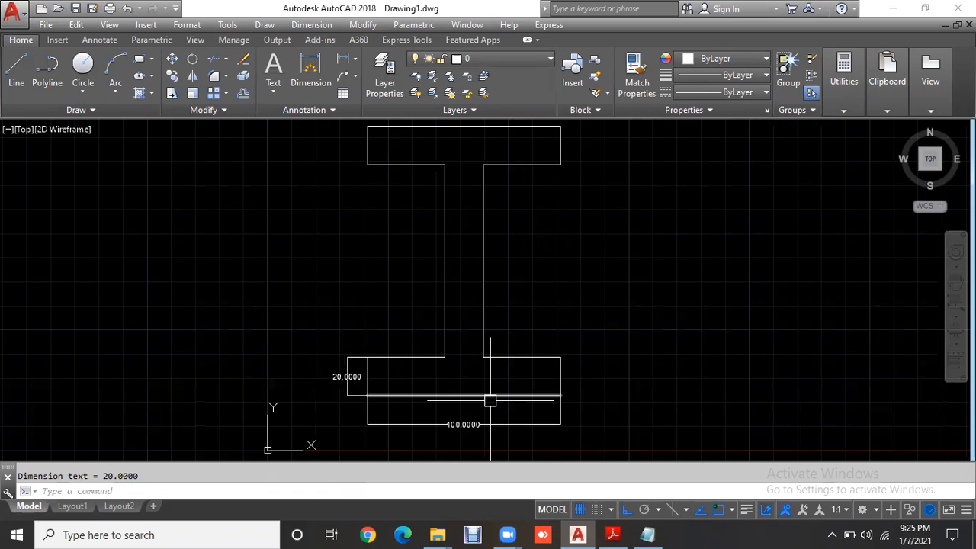
# Add a horizontal linear dimension above the bottom flange's left overhang, from the flange corner to the web
pyautogui.press('Return')
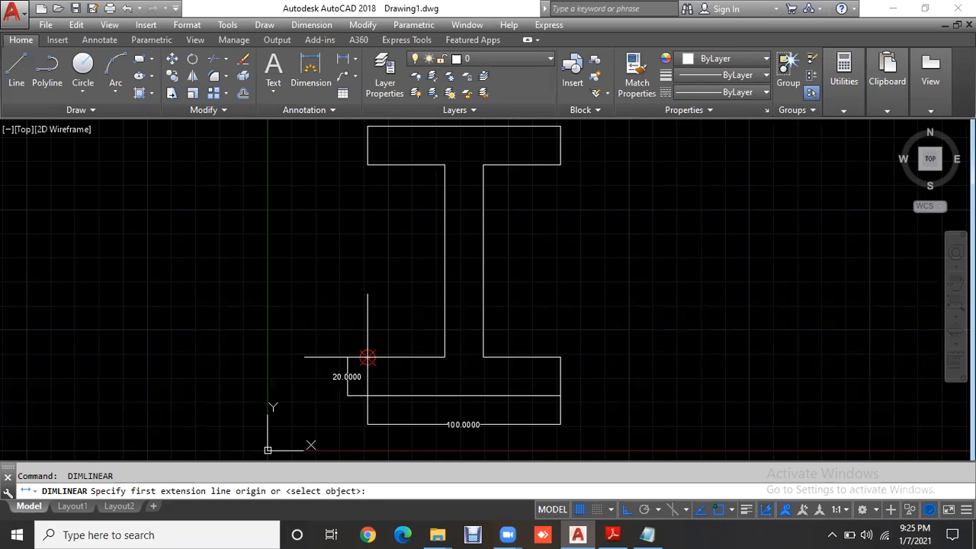
pyautogui.click(367, 356)
pyautogui.click(444, 357)
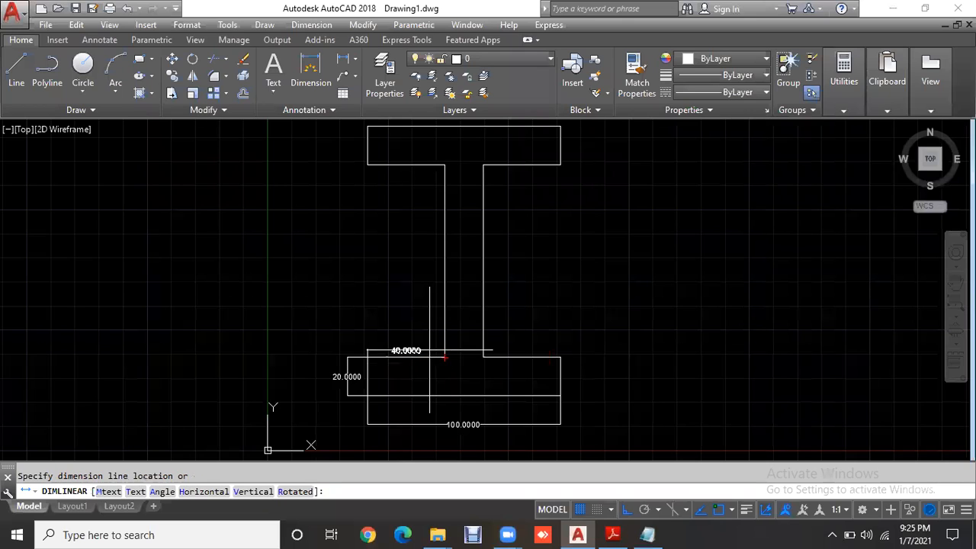
pyautogui.click(435, 336)
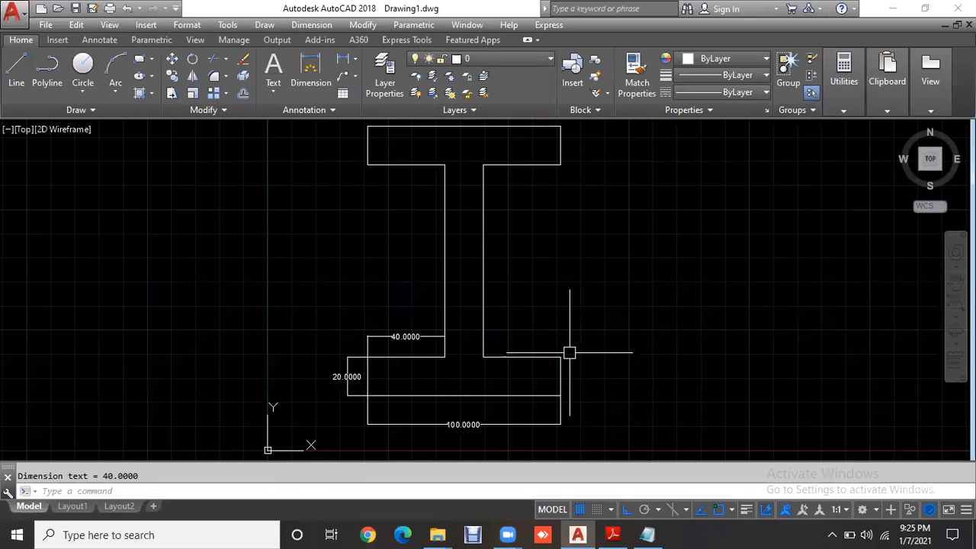
# Add a vertical linear dimension for the web's height, placed just to the right of the web between the two flanges
pyautogui.press('Return')
pyautogui.click(484, 192)
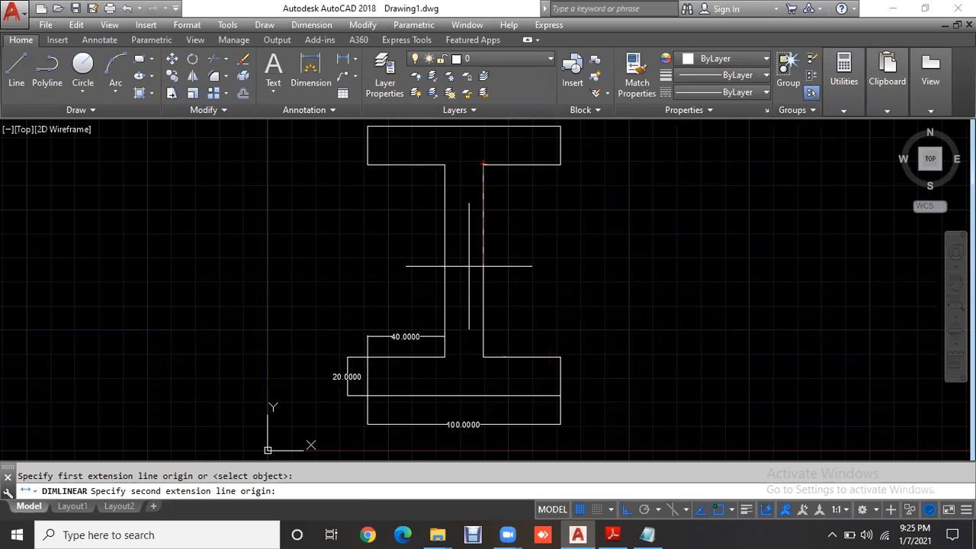
pyautogui.click(484, 350)
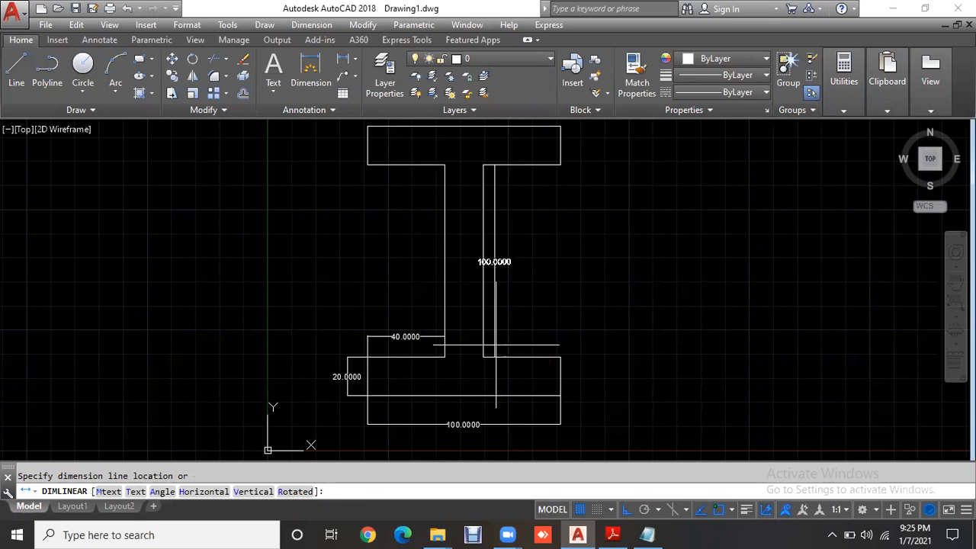
pyautogui.click(507, 342)
pyautogui.moveTo(657, 330); pyautogui.dragTo(629, 362, button='middle')
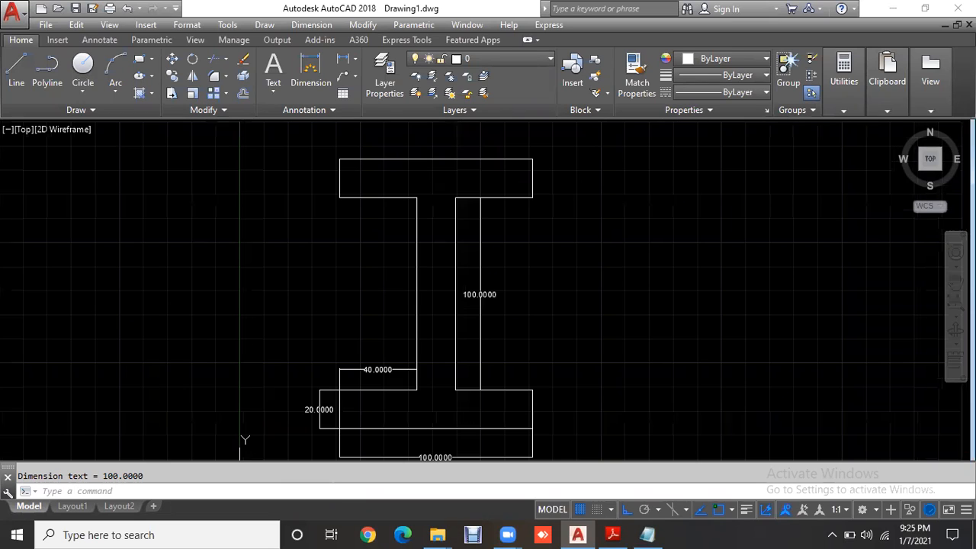
# Add a vertical linear dimension for the profile's overall height, placed to the right of the flanges
pyautogui.press('space')
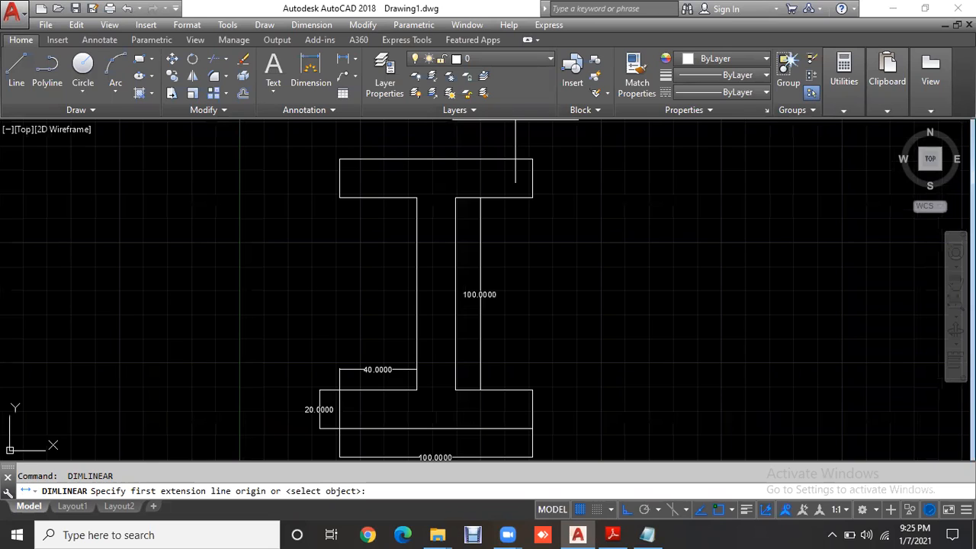
pyautogui.click(533, 159)
pyautogui.click(538, 453)
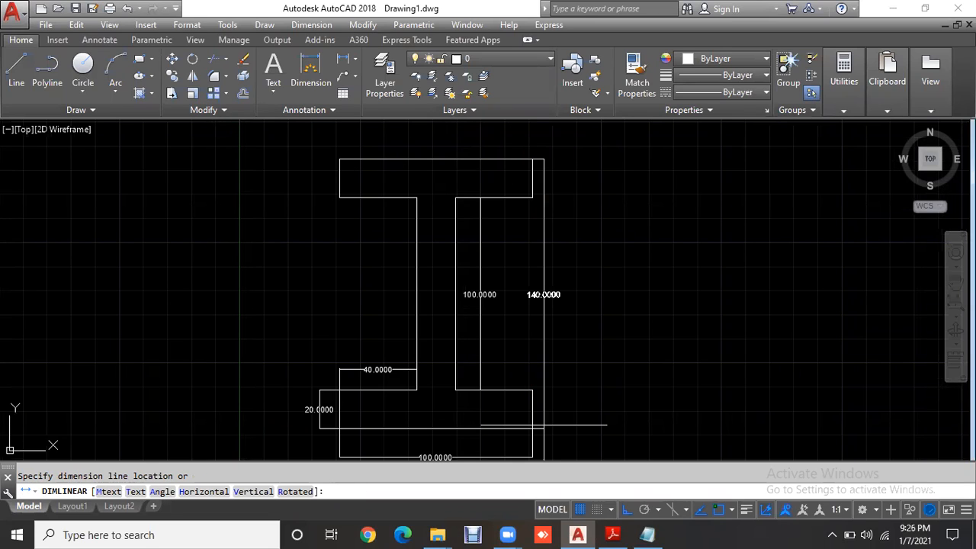
pyautogui.click(546, 424)
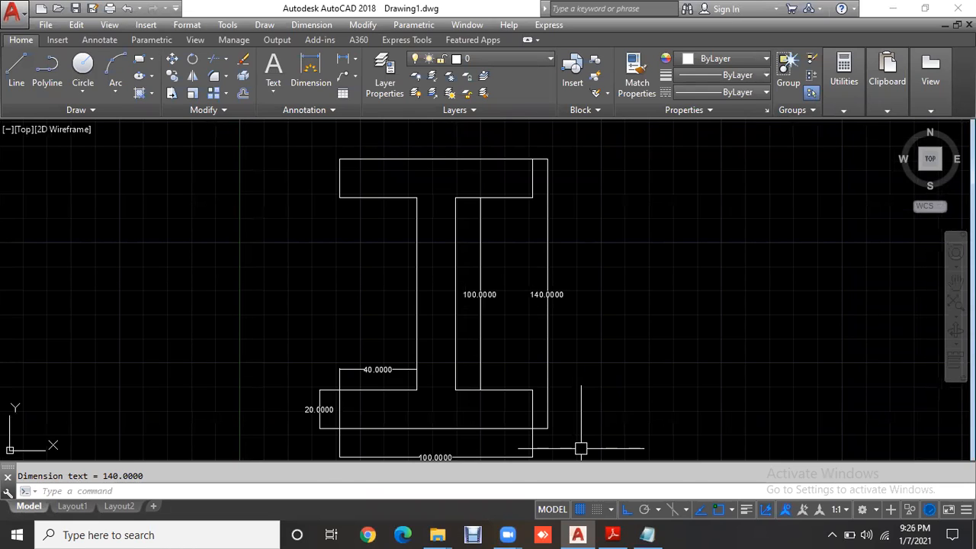
# Switch to the workbook PDF in Adobe Reader and review the Exercise 1 shapes on page 4 at 100% zoom
pyautogui.click(615, 532)
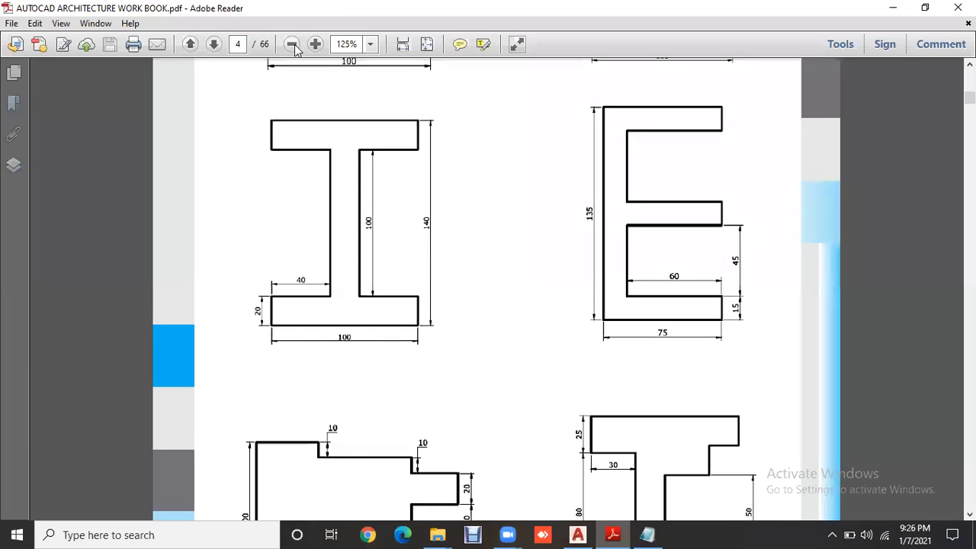
pyautogui.hotkey('ctrl', '-')
pyautogui.scroll(1, 512, 205)
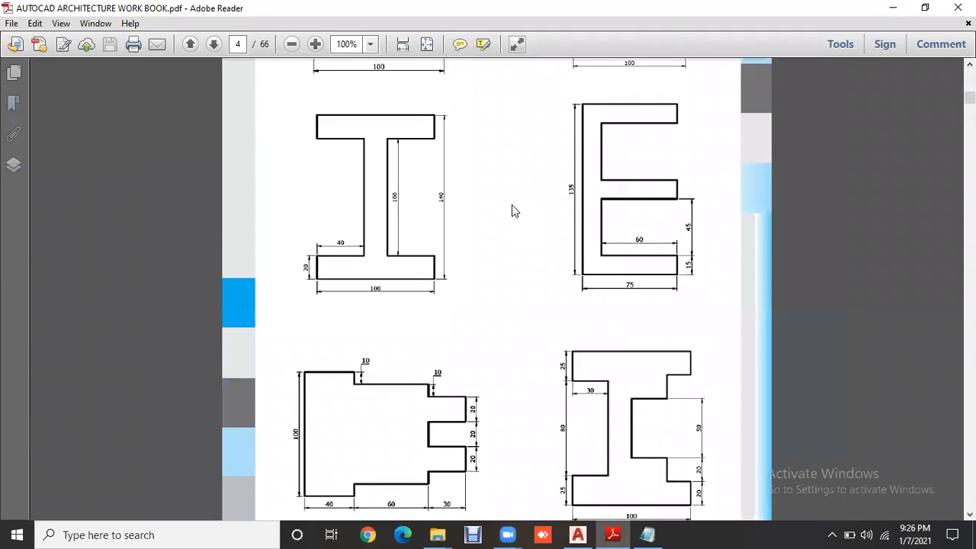
pyautogui.scroll(2, 512, 205)
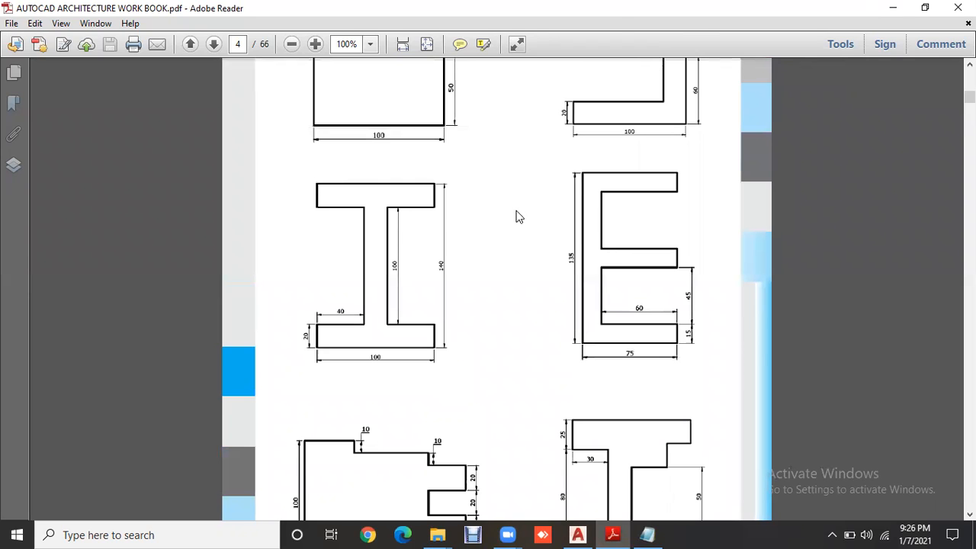
pyautogui.scroll(2, 514, 213)
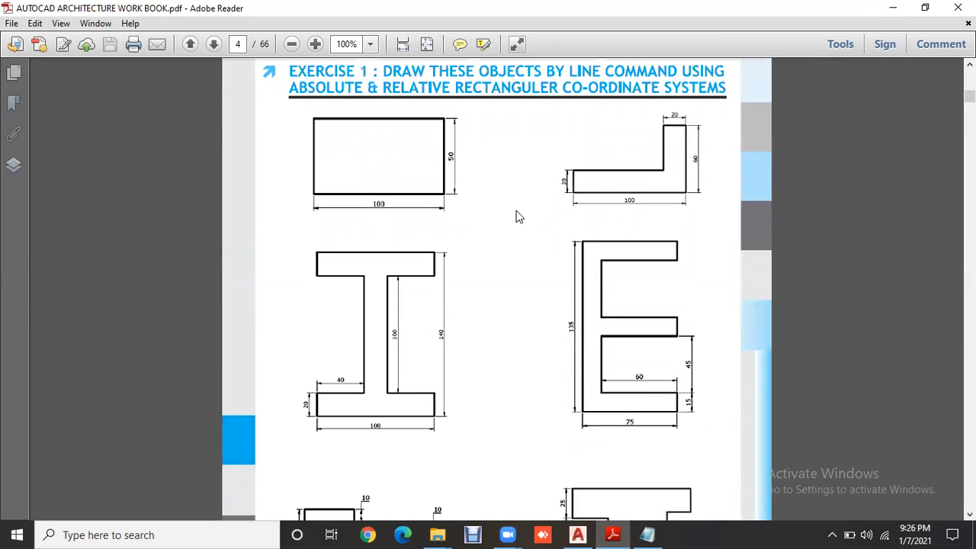
pyautogui.scroll(-1, 516, 217)
pyautogui.scroll(-1, 478, 316)
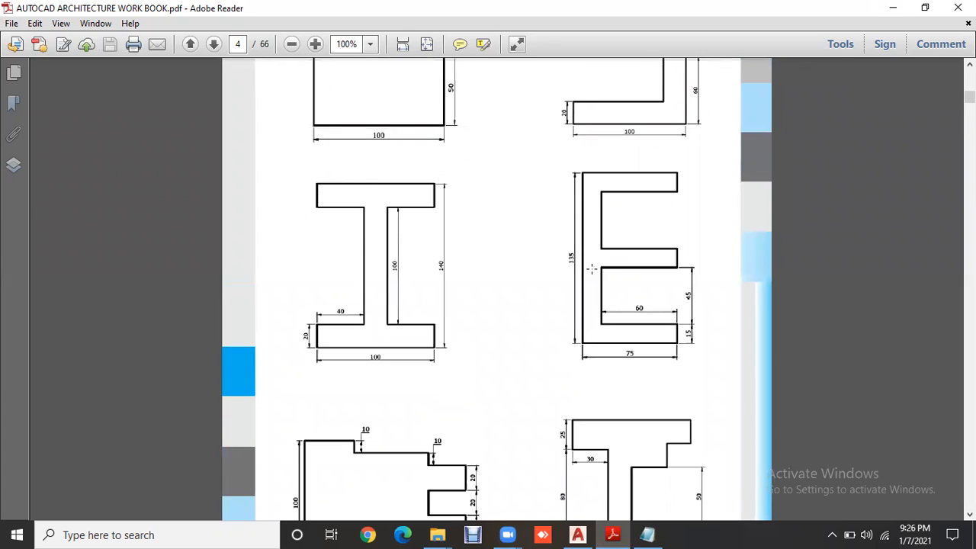
pyautogui.scroll(-4, 592, 268)
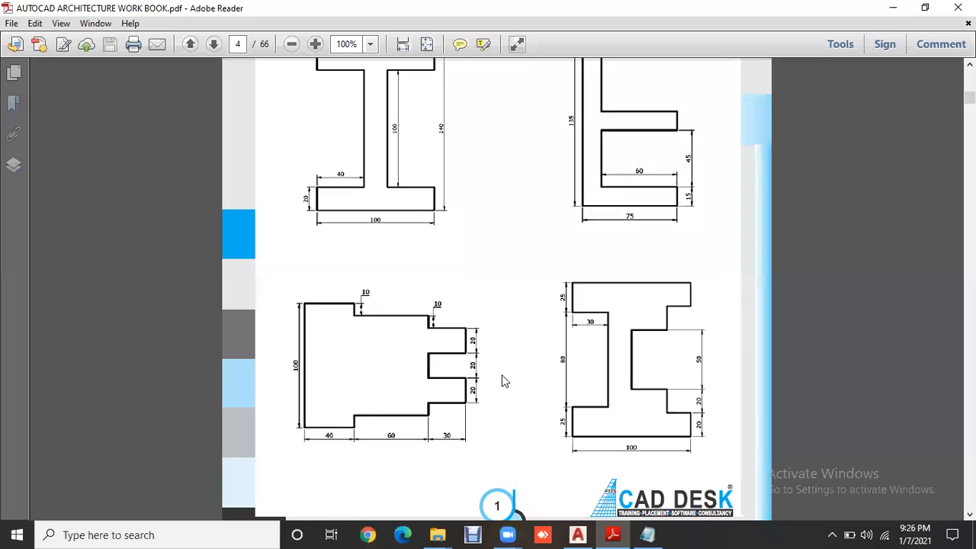
pyautogui.scroll(-1, 521, 398)
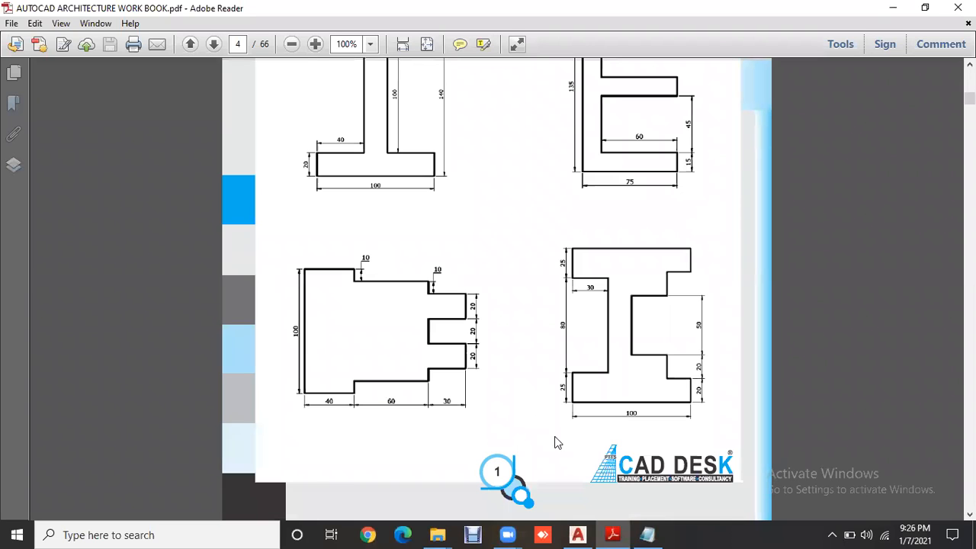